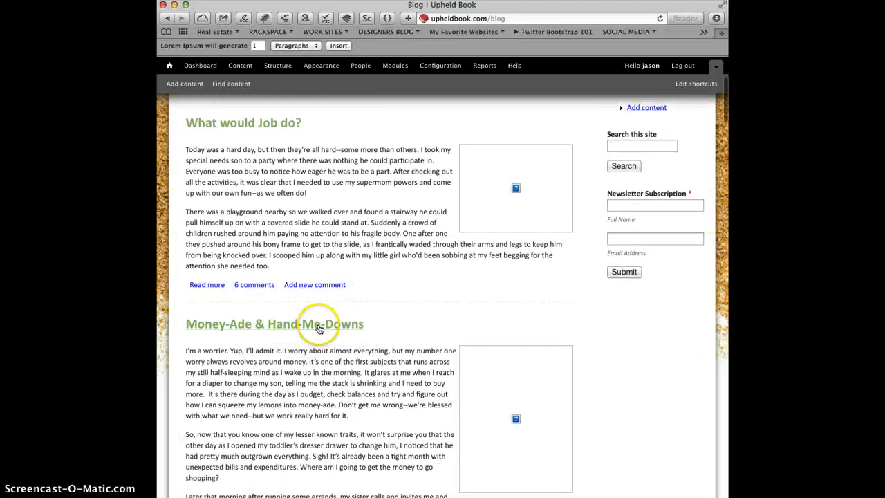
Open the "Money-Ade & Hand-Me-Downs" blog post from the blog listing for editing
{"action": "scroll", "coordinate": [321, 328], "scroll_direction": "down", "scroll_amount": 1}
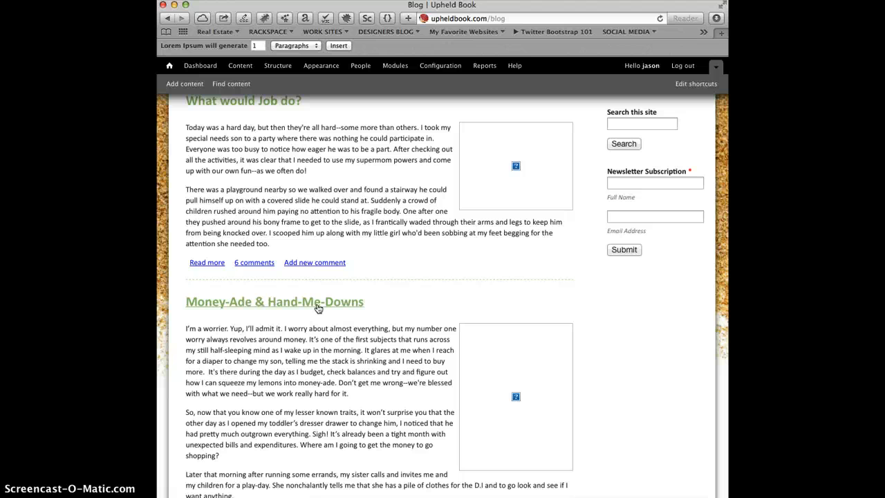
{"action": "left_click", "coordinate": [263, 304]}
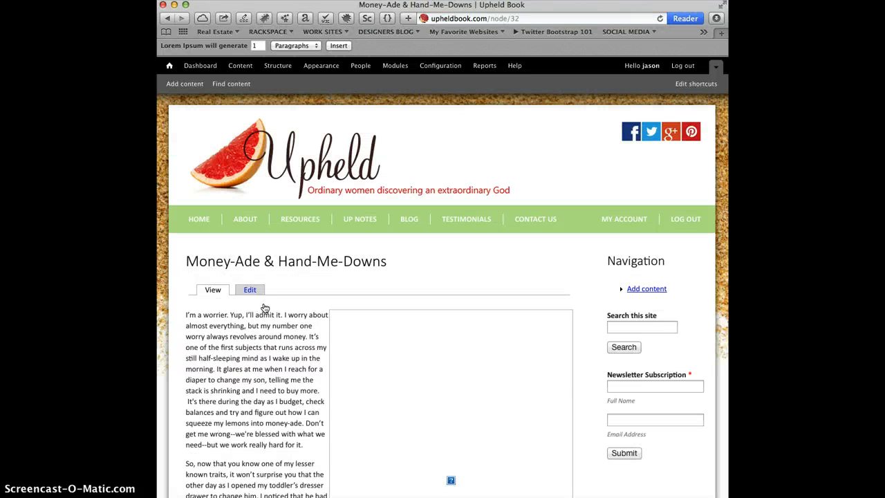
{"action": "scroll", "coordinate": [263, 318], "scroll_direction": "down", "scroll_amount": 3}
{"action": "scroll", "coordinate": [263, 320], "scroll_direction": "down", "scroll_amount": 3}
{"action": "scroll", "coordinate": [249, 297], "scroll_direction": "up", "scroll_amount": 6}
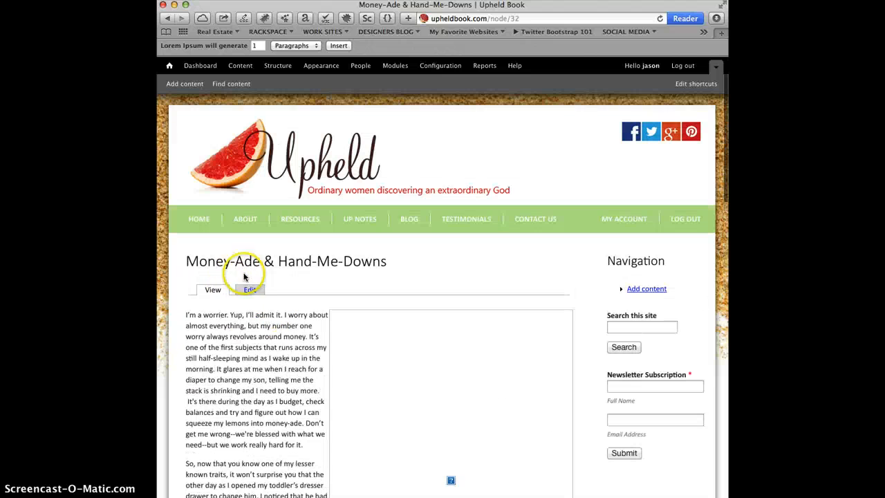
{"action": "left_click", "coordinate": [250, 290]}
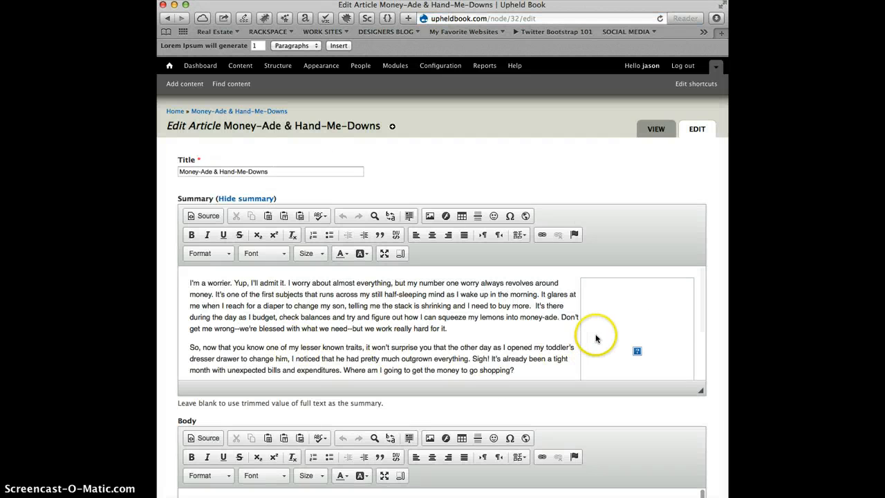
Examine the article's Summary and Body contents, hiding the summary and showing it again
{"action": "scroll", "coordinate": [546, 339], "scroll_direction": "down", "scroll_amount": 5}
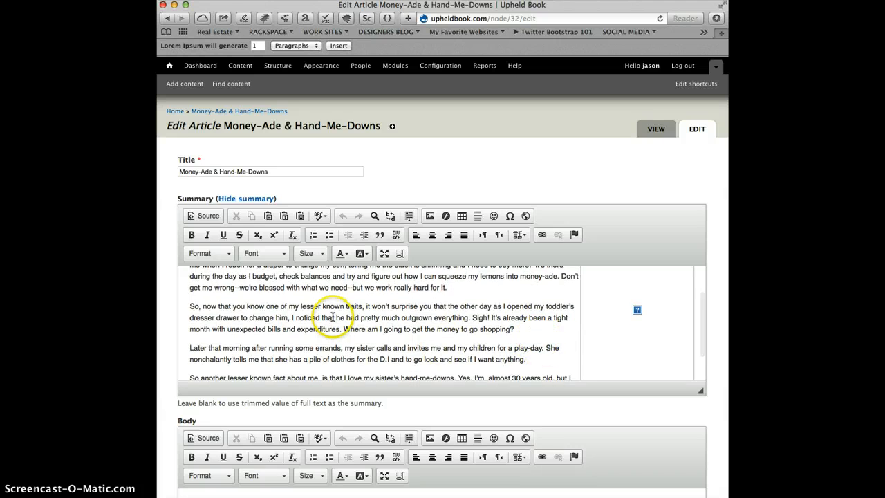
{"action": "scroll", "coordinate": [332, 317], "scroll_direction": "down", "scroll_amount": 1}
{"action": "scroll", "coordinate": [332, 317], "scroll_direction": "down", "scroll_amount": 8}
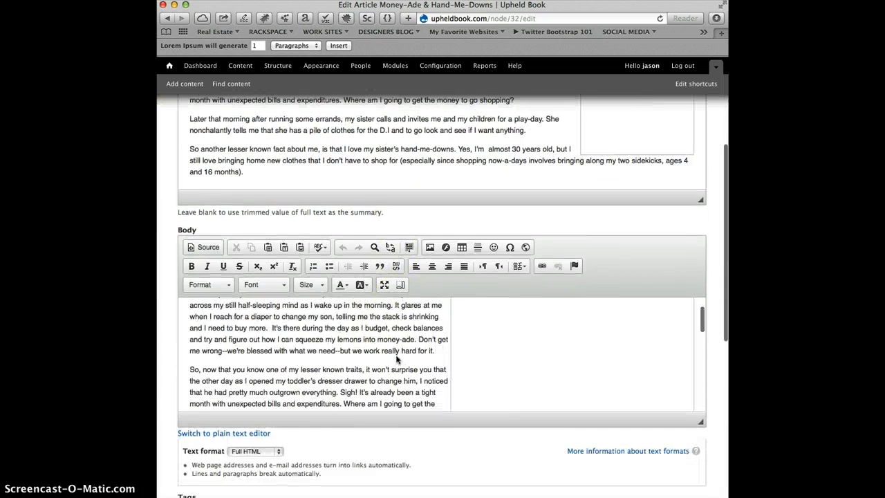
{"action": "scroll", "coordinate": [397, 358], "scroll_direction": "up", "scroll_amount": 4}
{"action": "scroll", "coordinate": [397, 358], "scroll_direction": "up", "scroll_amount": 4}
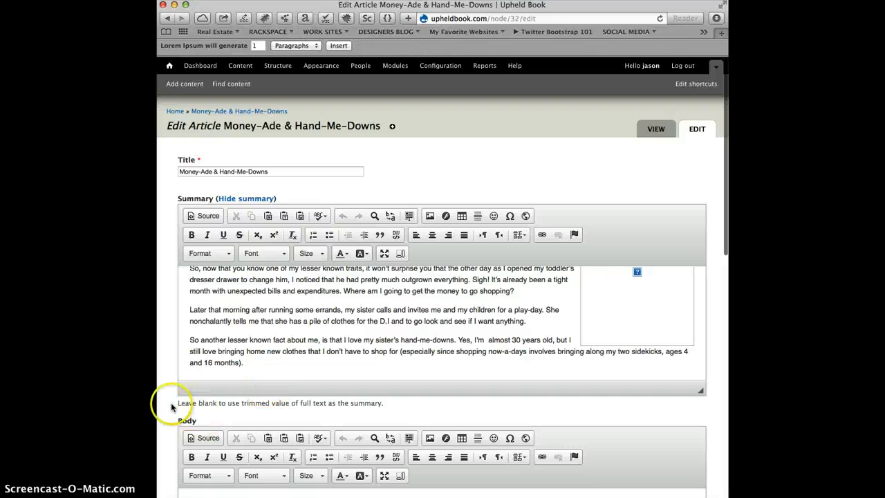
{"action": "scroll", "coordinate": [170, 403], "scroll_direction": "down", "scroll_amount": 1}
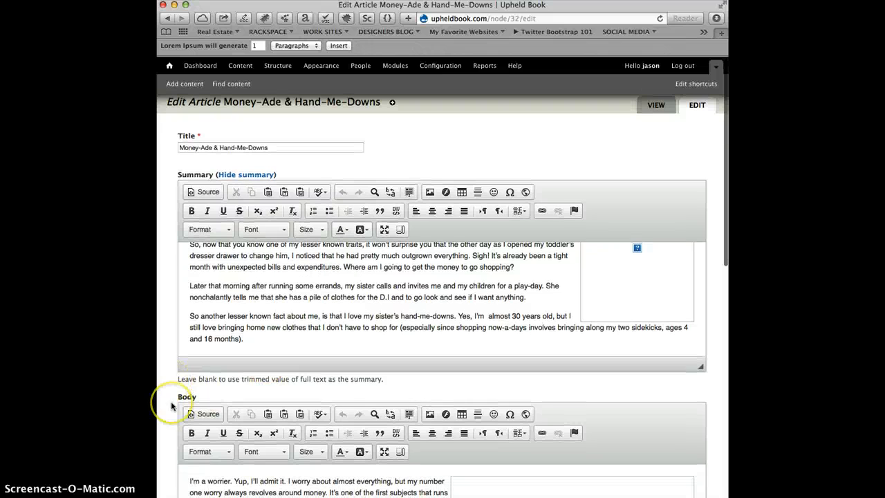
{"action": "left_click", "coordinate": [231, 174]}
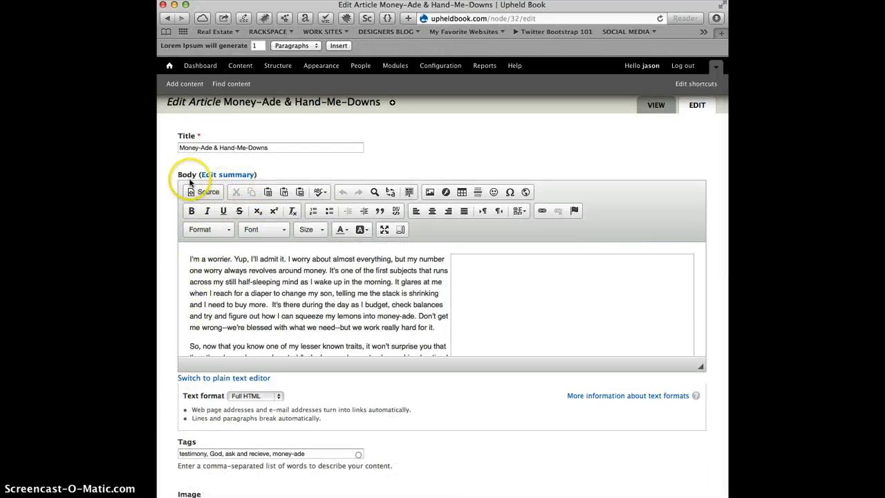
{"action": "left_click", "coordinate": [228, 174]}
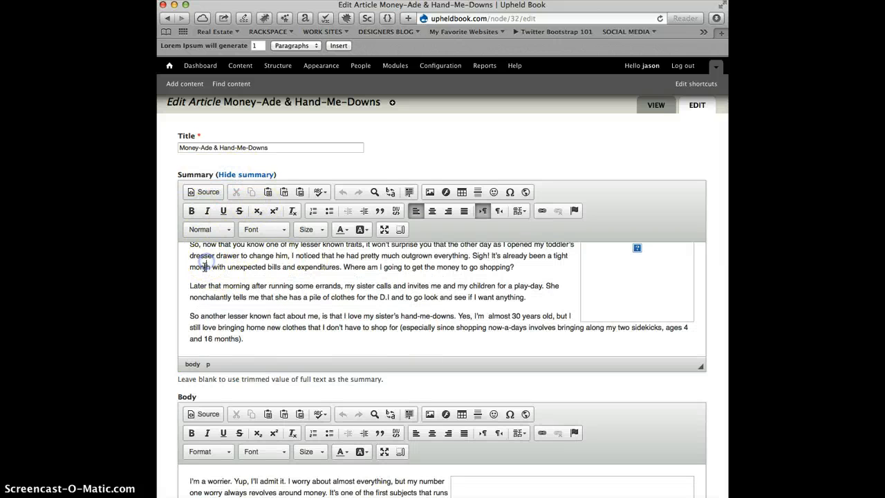
{"action": "scroll", "coordinate": [205, 266], "scroll_direction": "up", "scroll_amount": 1}
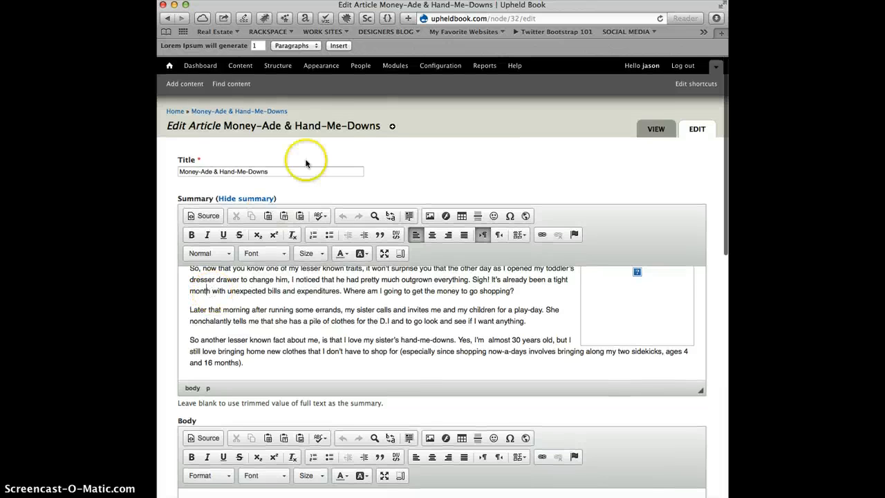
Open the site's home page in a new window and go to its Blog page
{"action": "right_click", "coordinate": [178, 112]}
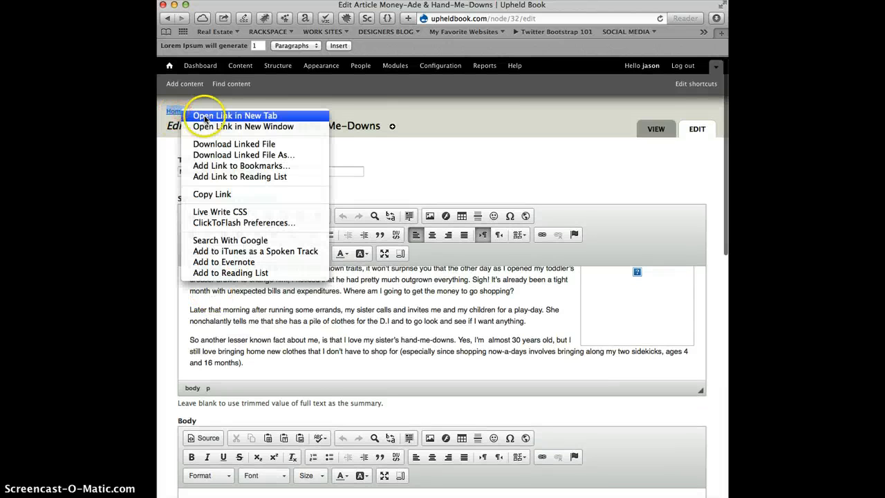
{"action": "left_click", "coordinate": [223, 125]}
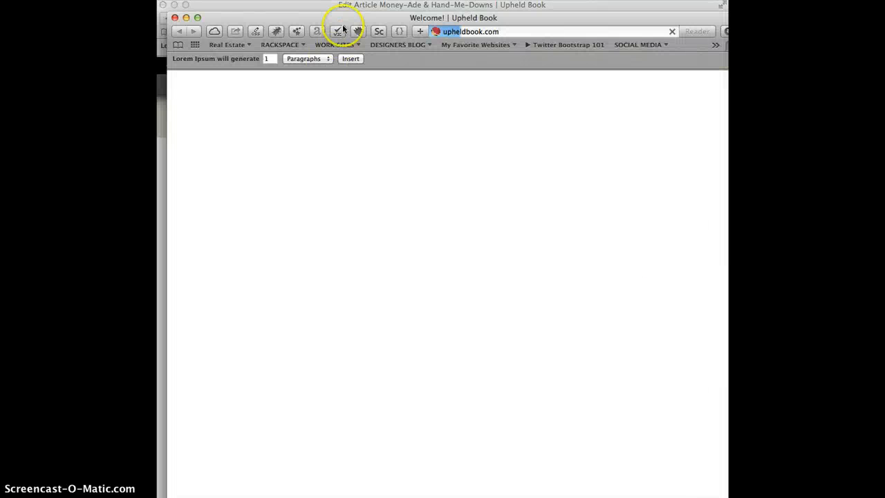
{"action": "left_click_drag", "start_coordinate": [318, 14], "coordinate": [317, 2]}
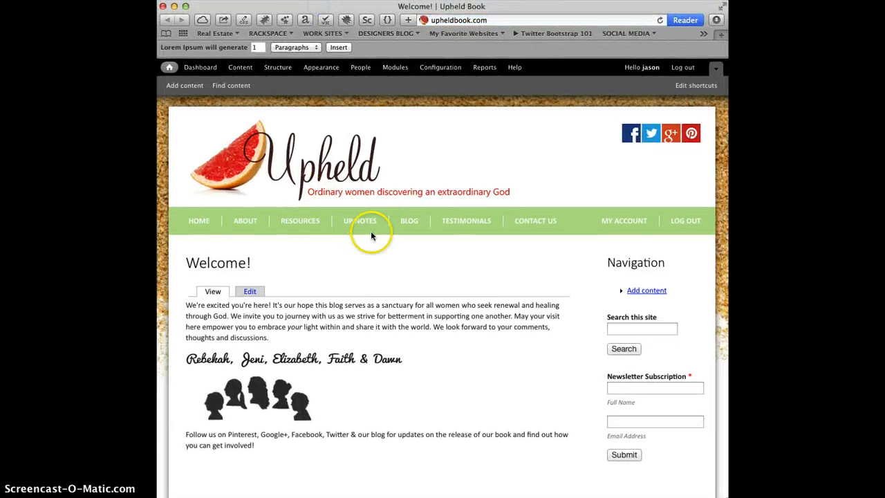
{"action": "left_click", "coordinate": [409, 222]}
{"action": "scroll", "coordinate": [415, 339], "scroll_direction": "down", "scroll_amount": 5}
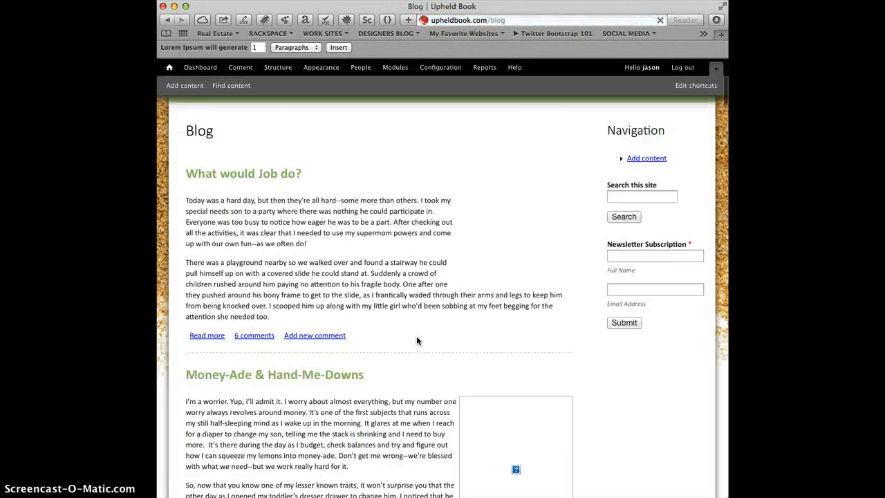
{"action": "scroll", "coordinate": [417, 339], "scroll_direction": "up", "scroll_amount": 3}
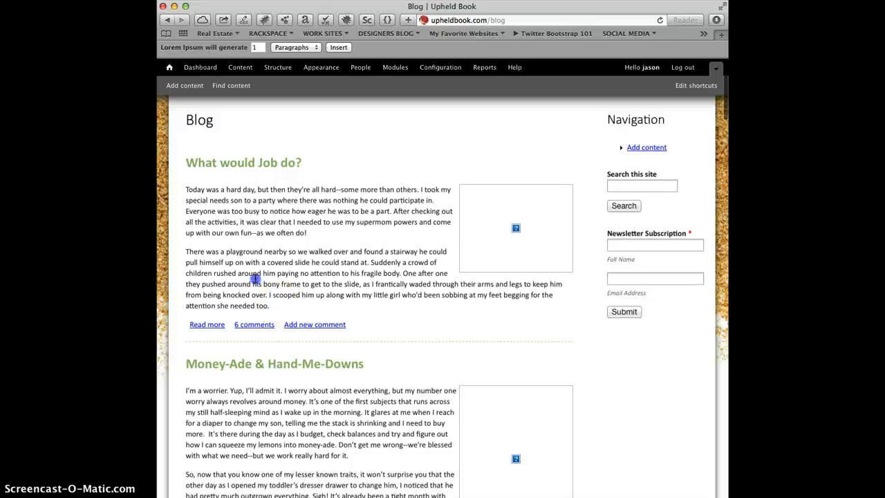
Highlight the teaser text of "What would Job do?" and open the full post to look it over
{"action": "left_click_drag", "start_coordinate": [271, 306], "coordinate": [186, 188]}
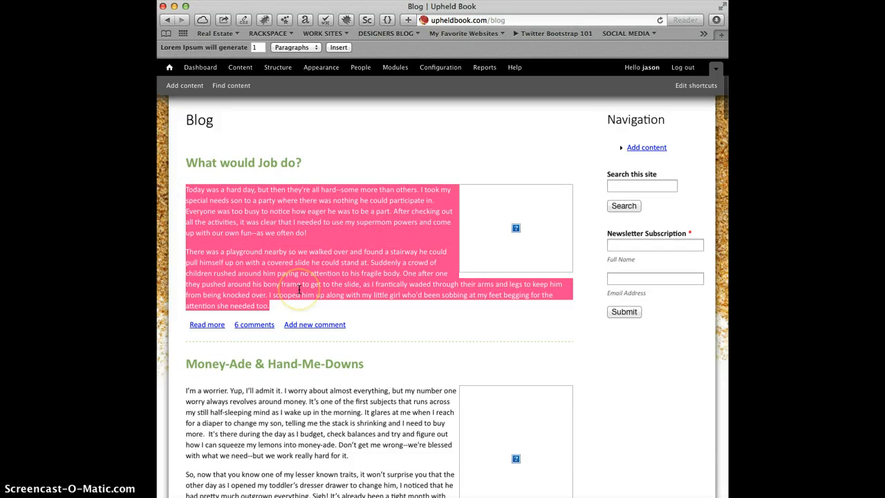
{"action": "left_click", "coordinate": [275, 240]}
{"action": "left_click", "coordinate": [266, 164]}
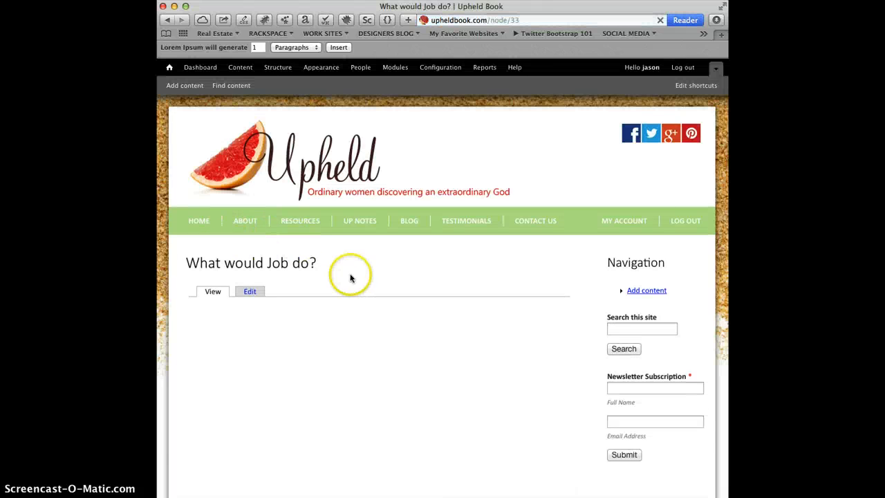
{"action": "scroll", "coordinate": [347, 283], "scroll_direction": "down", "scroll_amount": 2}
{"action": "scroll", "coordinate": [346, 288], "scroll_direction": "down", "scroll_amount": 6}
{"action": "scroll", "coordinate": [373, 252], "scroll_direction": "up", "scroll_amount": 8}
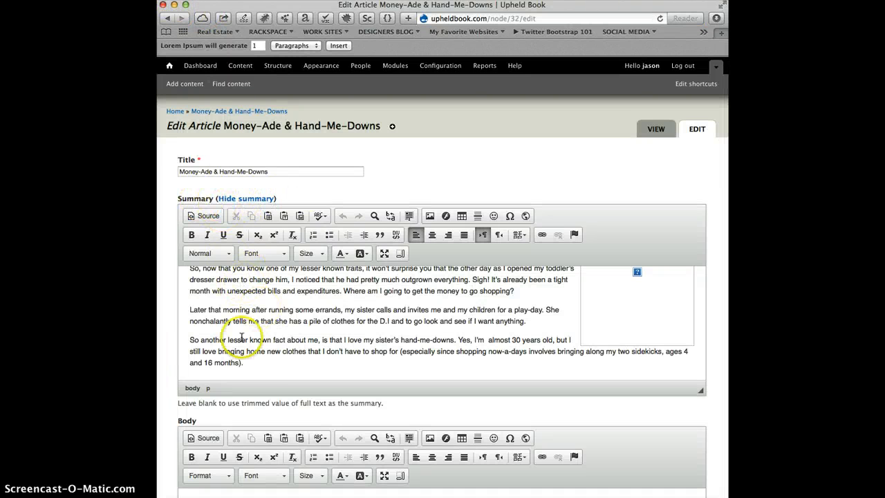
Delete the entire HTML source of the Money-Ade article's summary and hide the summary field
{"action": "left_click_drag", "start_coordinate": [253, 368], "coordinate": [168, 243]}
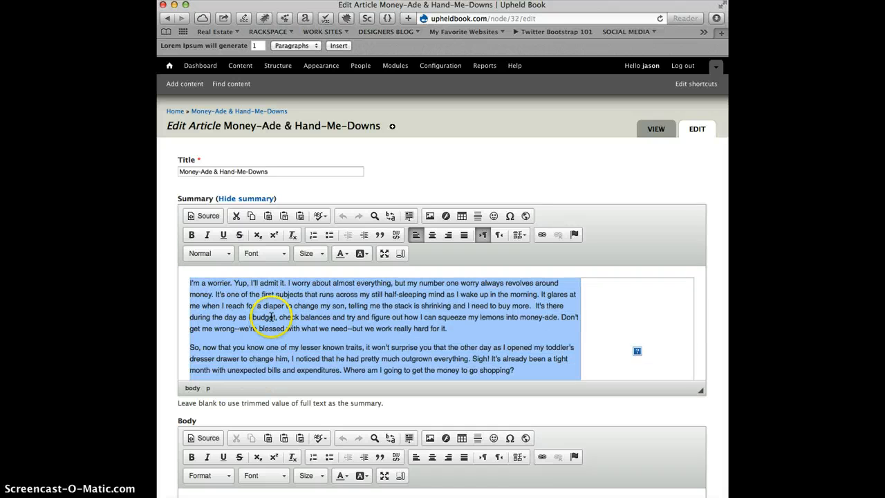
{"action": "scroll", "coordinate": [270, 317], "scroll_direction": "down", "scroll_amount": 3}
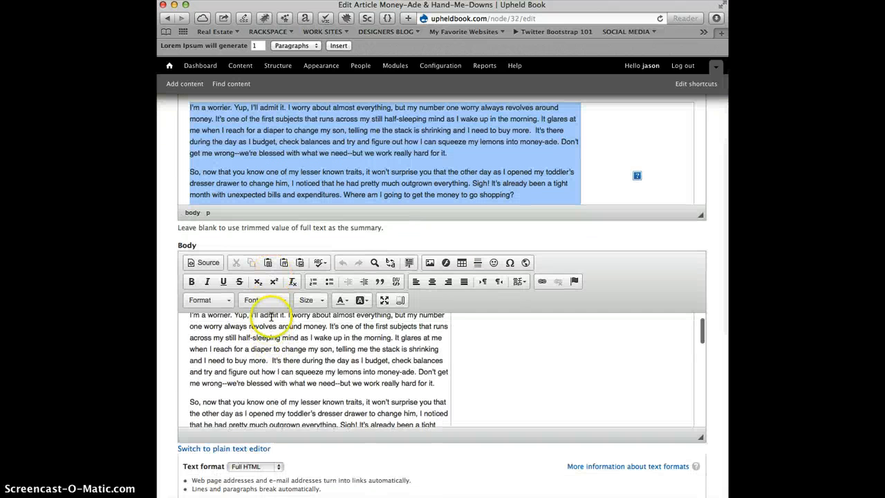
{"action": "scroll", "coordinate": [228, 292], "scroll_direction": "up", "scroll_amount": 2}
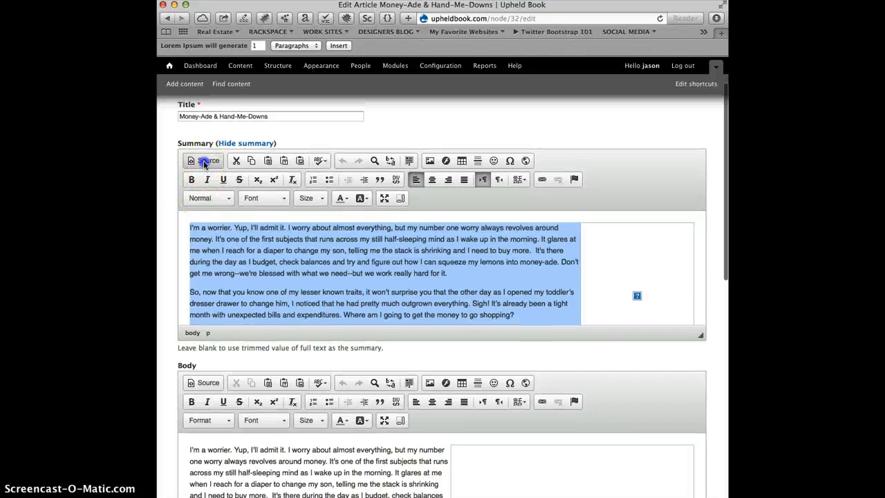
{"action": "left_click", "coordinate": [205, 160]}
{"action": "key", "text": "super+a"}
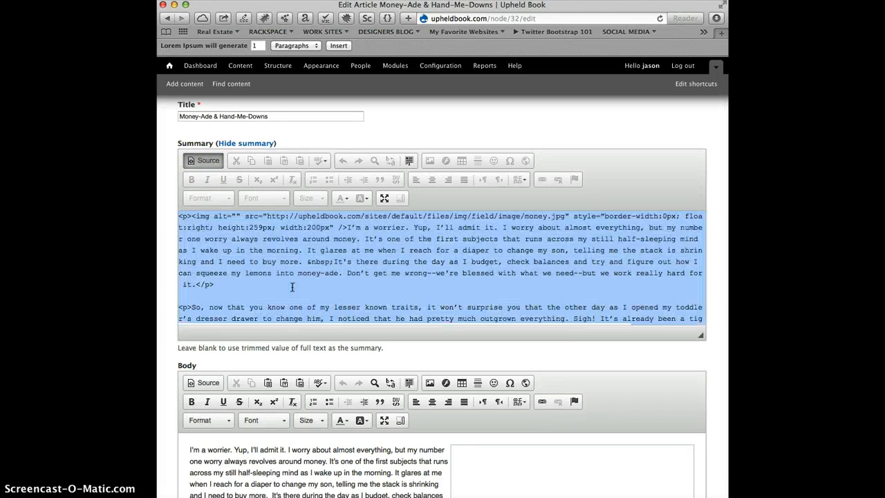
{"action": "key", "text": "BackSpace"}
{"action": "left_click", "coordinate": [233, 143]}
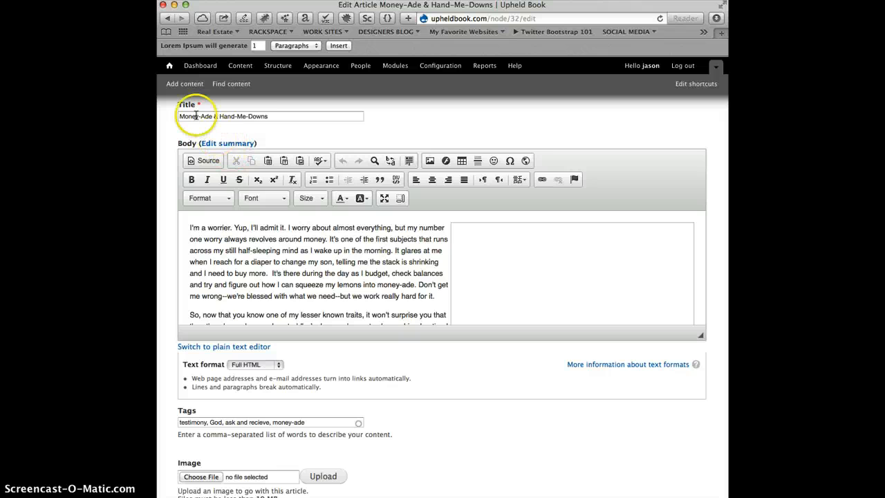
View the image properties of the broken image in the article body, leaving them unchanged
{"action": "left_click", "coordinate": [496, 263]}
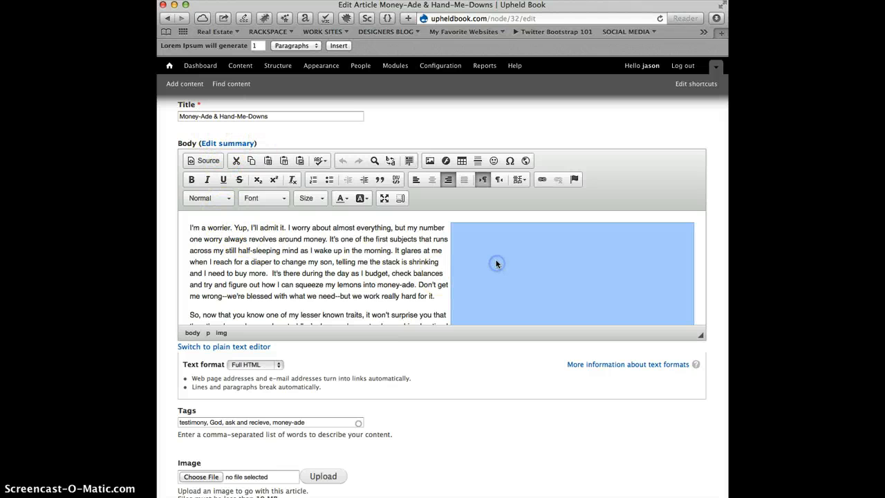
{"action": "left_click", "coordinate": [428, 160]}
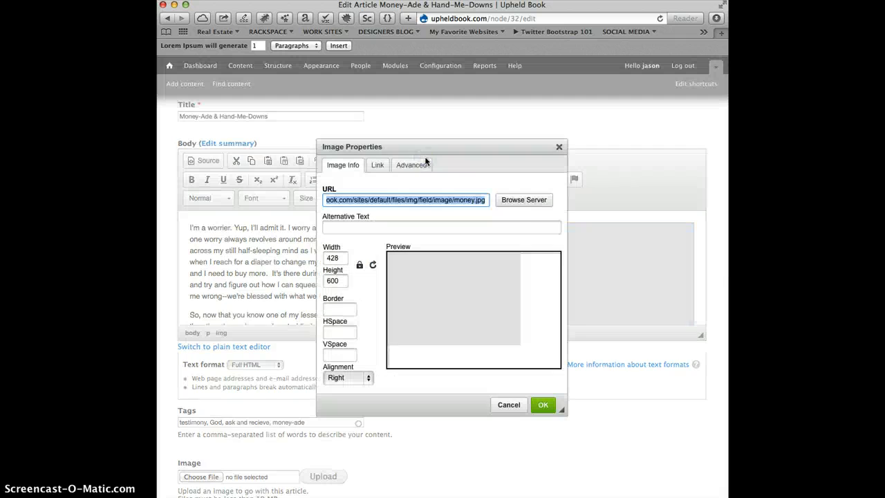
{"action": "left_click", "coordinate": [559, 149]}
Delete the broken image from the article's body text
{"action": "scroll", "coordinate": [373, 375], "scroll_direction": "down", "scroll_amount": 2}
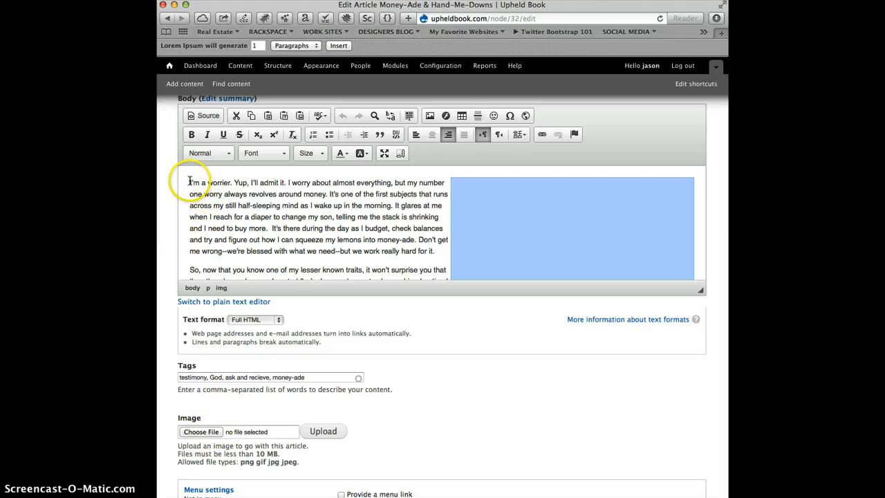
{"action": "scroll", "coordinate": [429, 256], "scroll_direction": "up", "scroll_amount": 1}
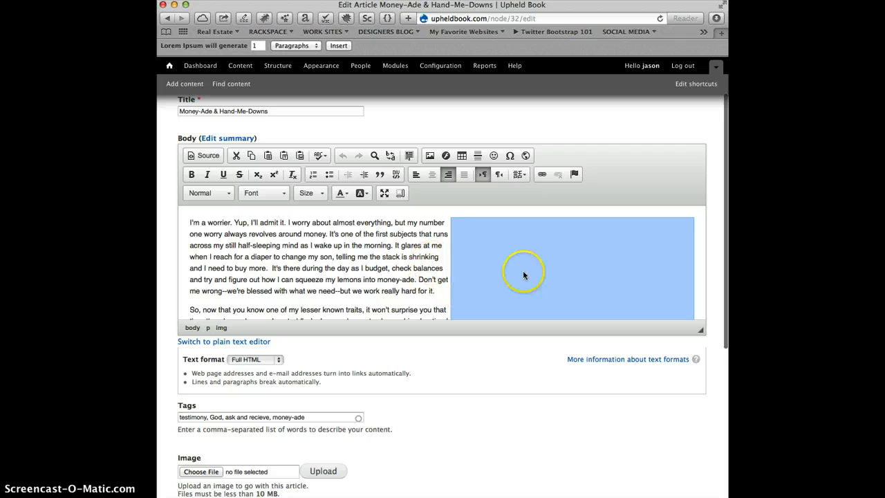
{"action": "left_click", "coordinate": [438, 255]}
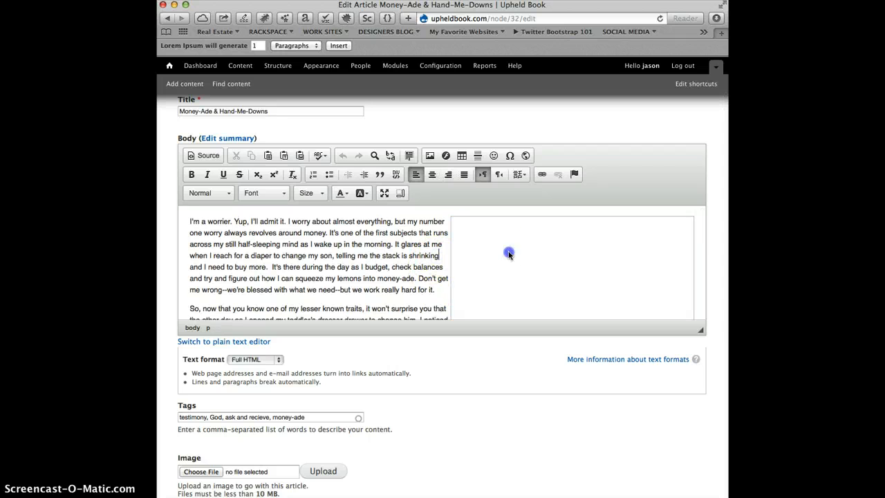
{"action": "left_click", "coordinate": [508, 251]}
{"action": "scroll", "coordinate": [483, 238], "scroll_direction": "down", "scroll_amount": 1}
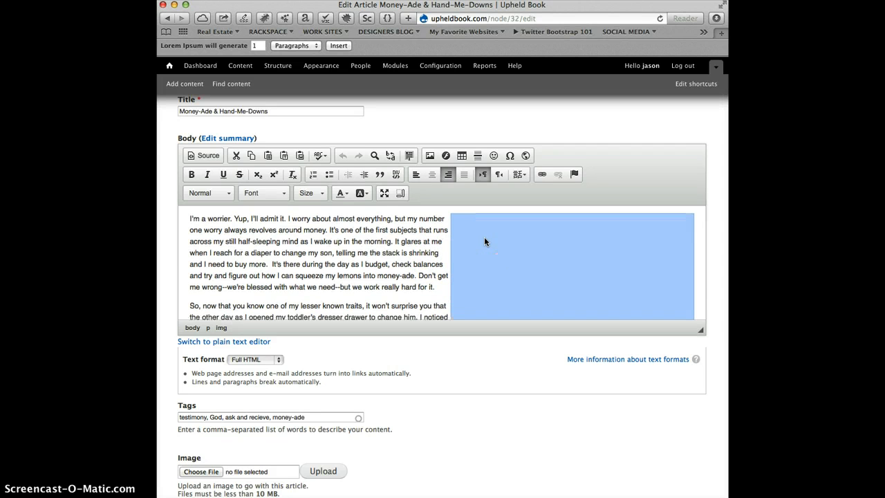
{"action": "key", "text": "BackSpace"}
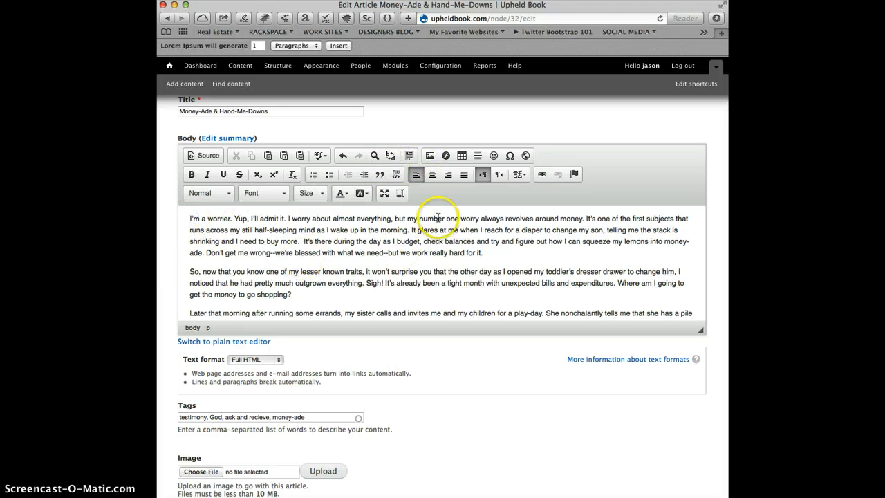
Start inserting a new image at the beginning of the article body and browse the image files stored on the server
{"action": "scroll", "coordinate": [366, 228], "scroll_direction": "up", "scroll_amount": 2}
{"action": "scroll", "coordinate": [357, 245], "scroll_direction": "up", "scroll_amount": 1}
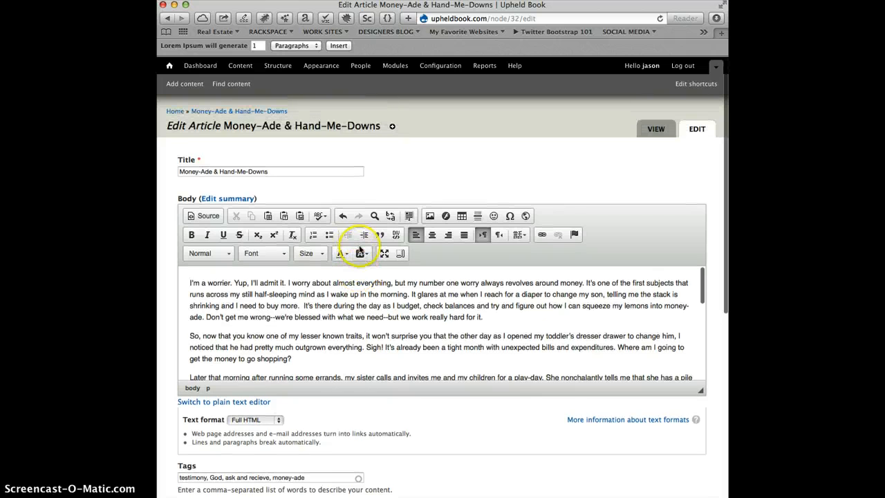
{"action": "left_click", "coordinate": [430, 216]}
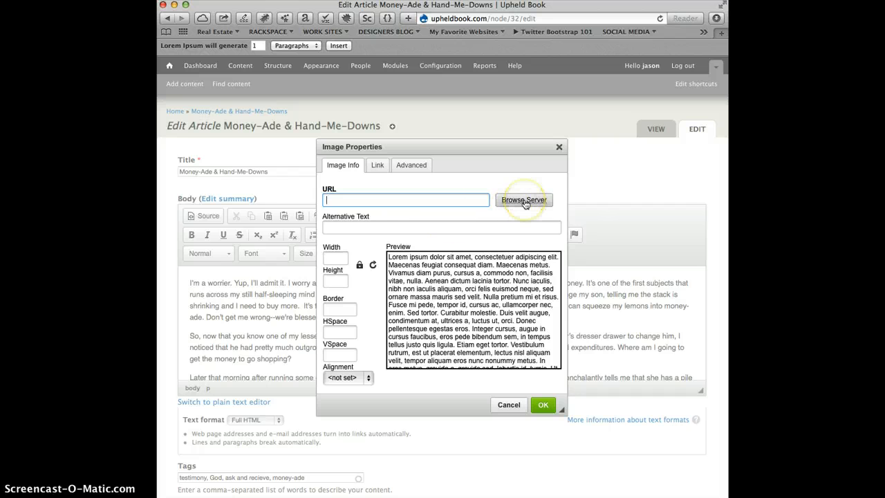
{"action": "left_click", "coordinate": [525, 200]}
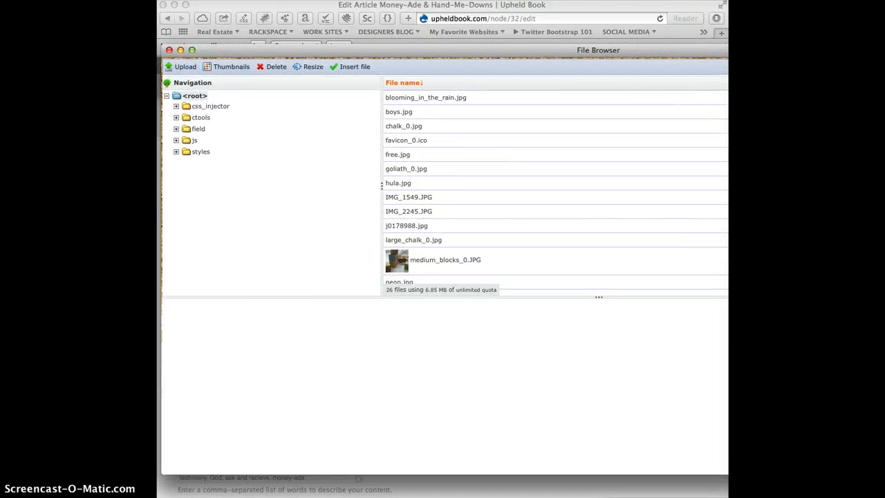
{"action": "left_click_drag", "start_coordinate": [884, 474], "coordinate": [716, 470]}
{"action": "scroll", "coordinate": [375, 217], "scroll_direction": "down", "scroll_amount": 5}
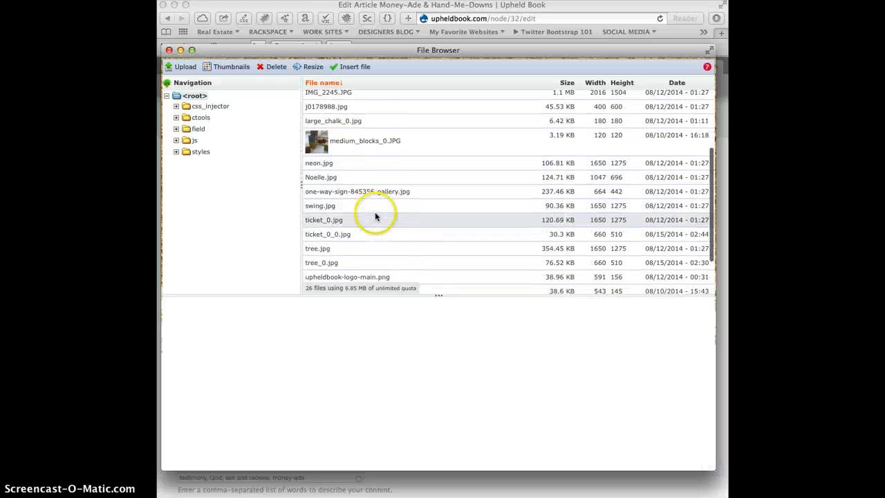
{"action": "scroll", "coordinate": [375, 217], "scroll_direction": "down", "scroll_amount": 3}
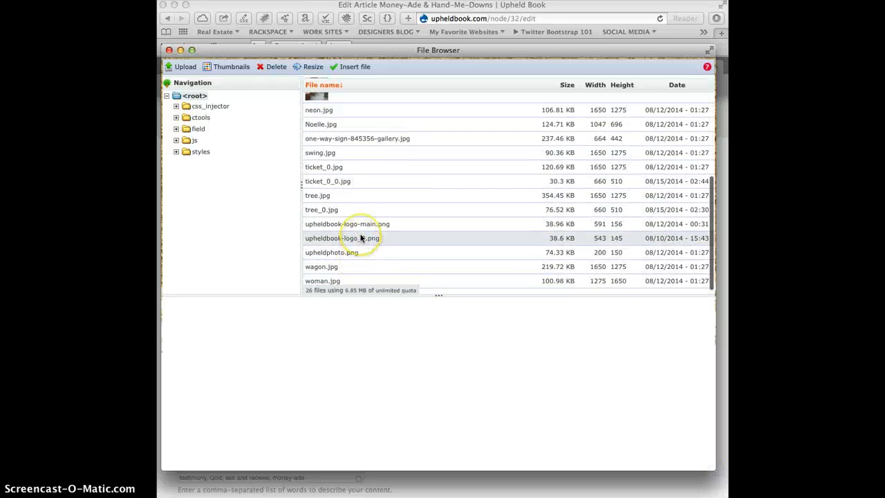
{"action": "scroll", "coordinate": [360, 238], "scroll_direction": "up", "scroll_amount": 8}
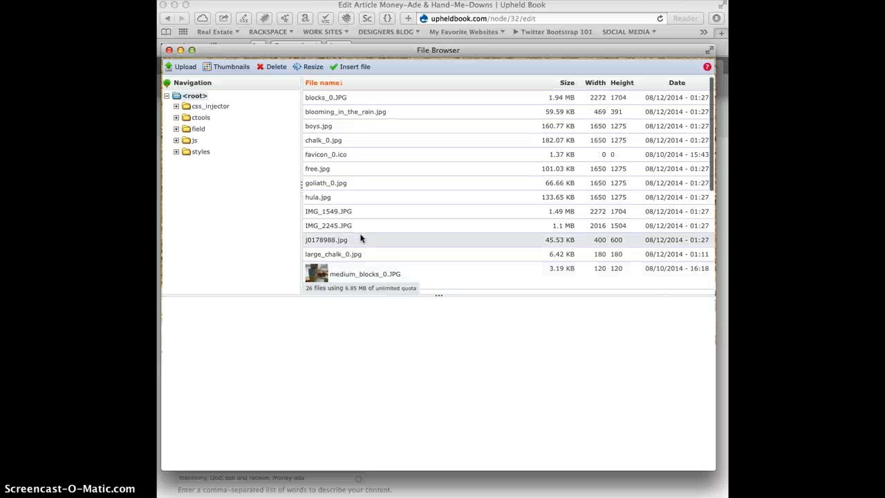
{"action": "left_click", "coordinate": [355, 197]}
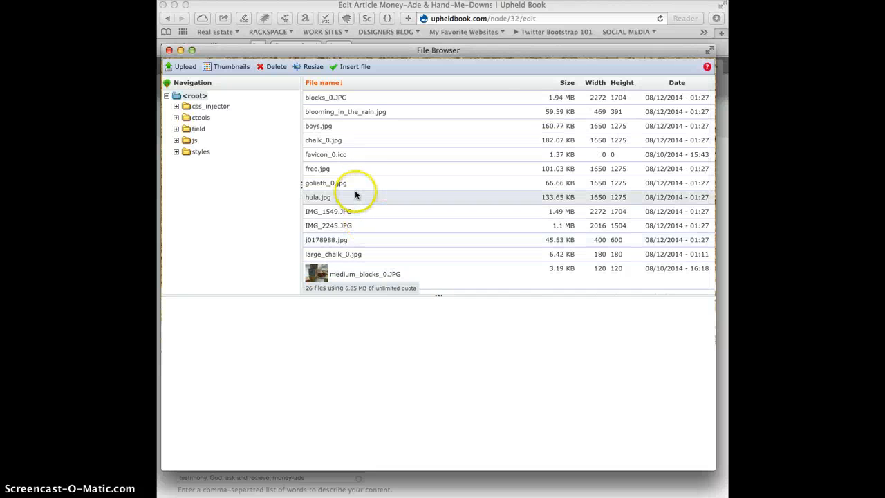
{"action": "left_click", "coordinate": [348, 154]}
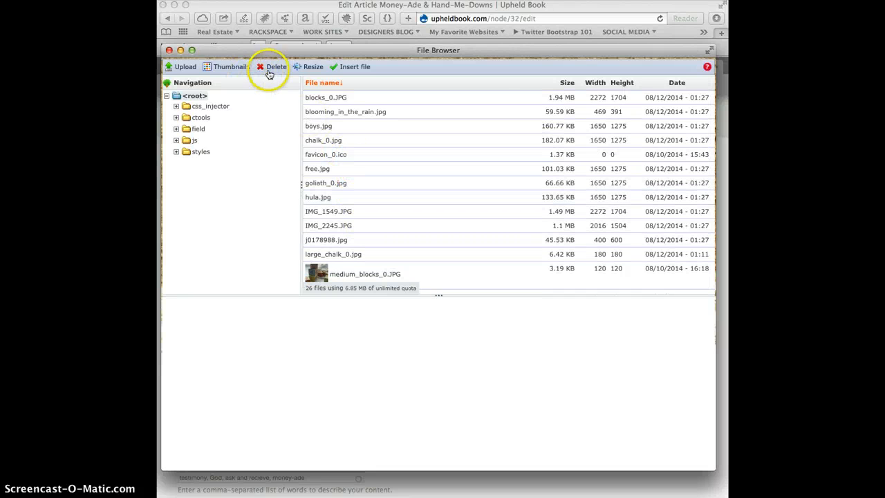
Upload jar-money.jpg from the Desktop to the server's root folder without creating thumbnails, and close the upload form
{"action": "left_click", "coordinate": [183, 70]}
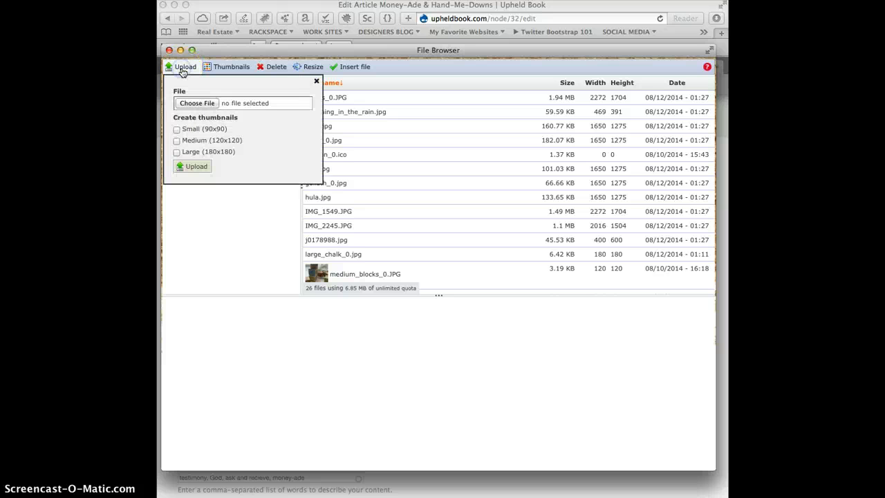
{"action": "left_click", "coordinate": [194, 105]}
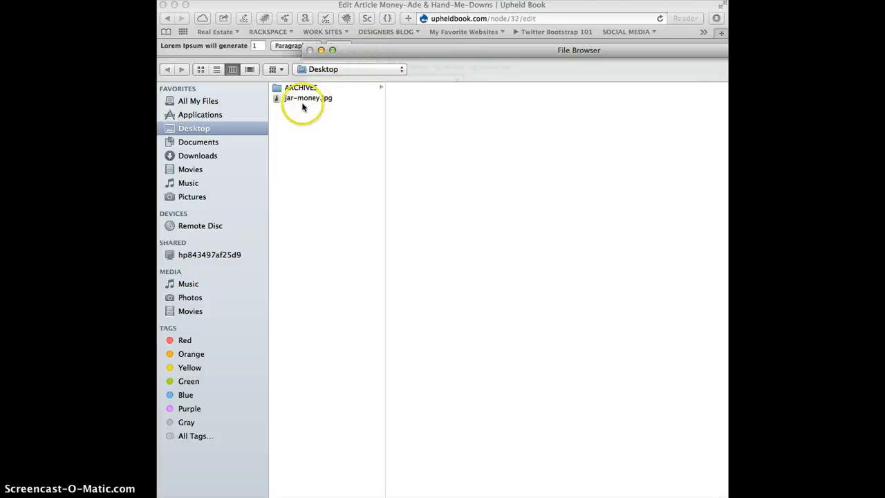
{"action": "left_click", "coordinate": [297, 99]}
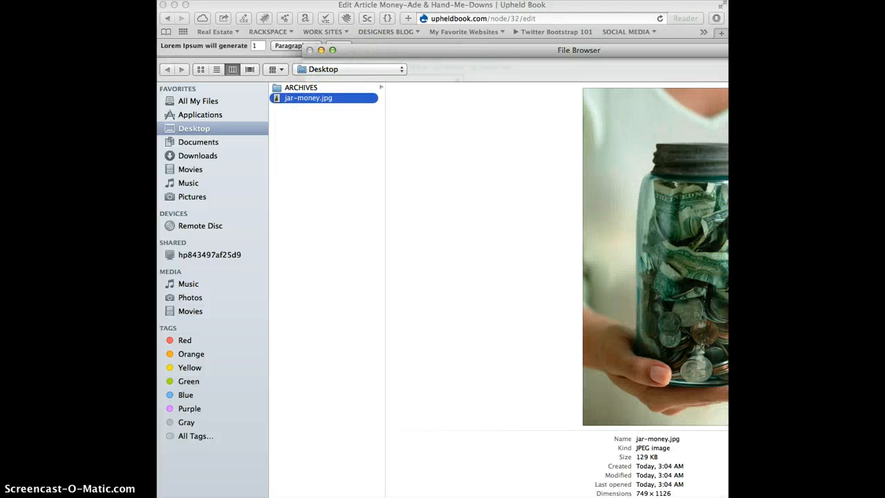
{"action": "left_click_drag", "start_coordinate": [884, 497], "coordinate": [773, 470]}
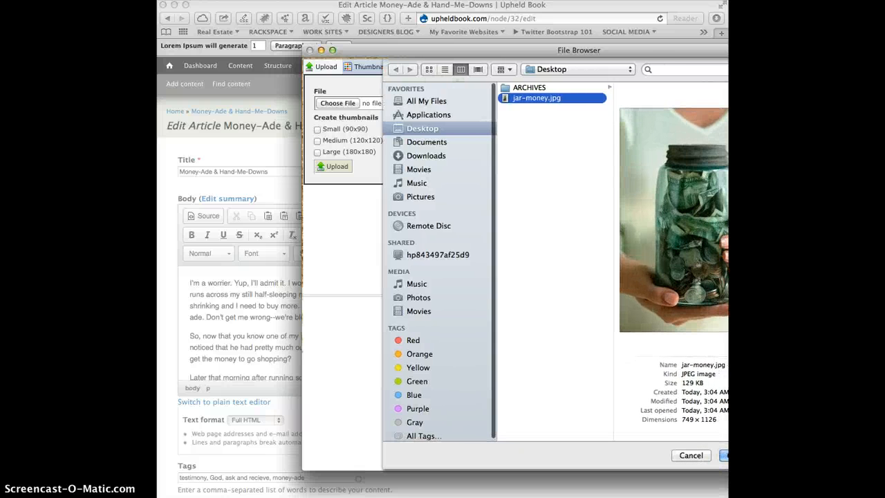
{"action": "left_click_drag", "start_coordinate": [620, 49], "coordinate": [479, 29]}
{"action": "left_click", "coordinate": [593, 435]}
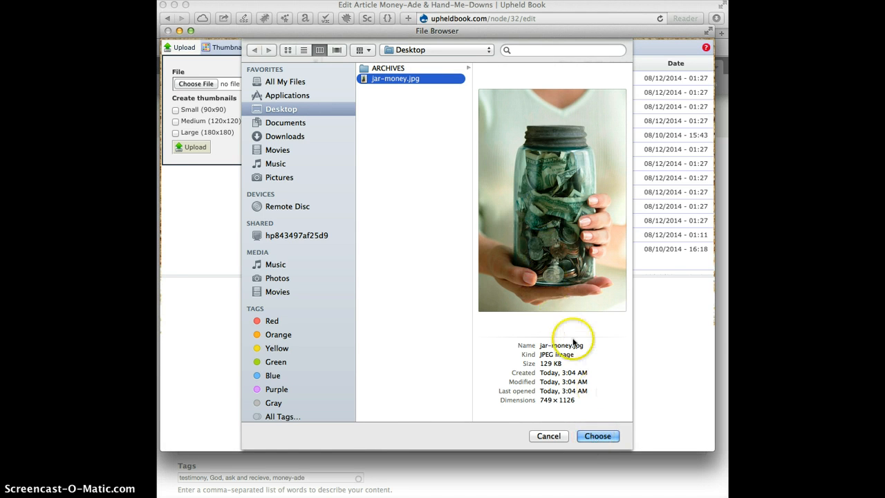
{"action": "left_click", "coordinate": [606, 435]}
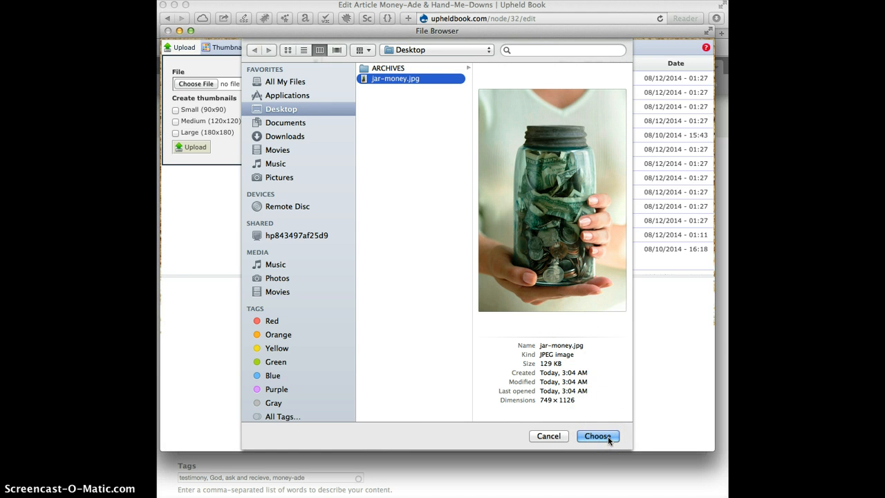
{"action": "left_click", "coordinate": [608, 436]}
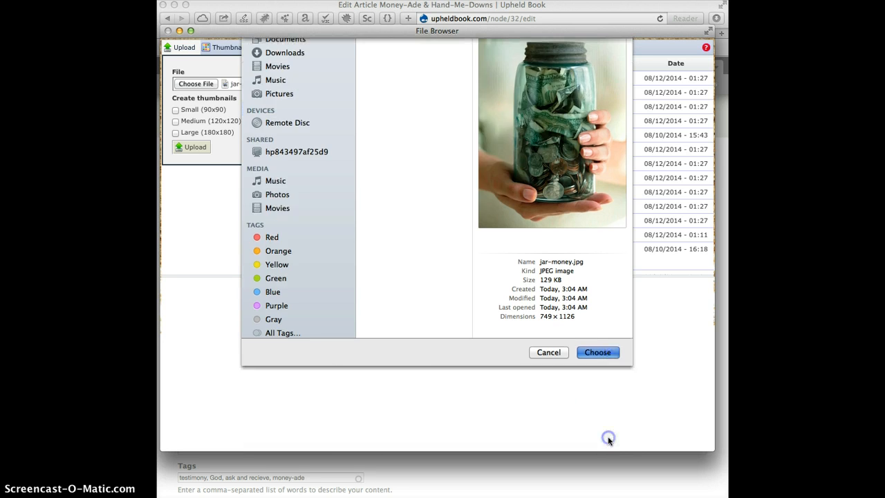
{"action": "left_click", "coordinate": [193, 148]}
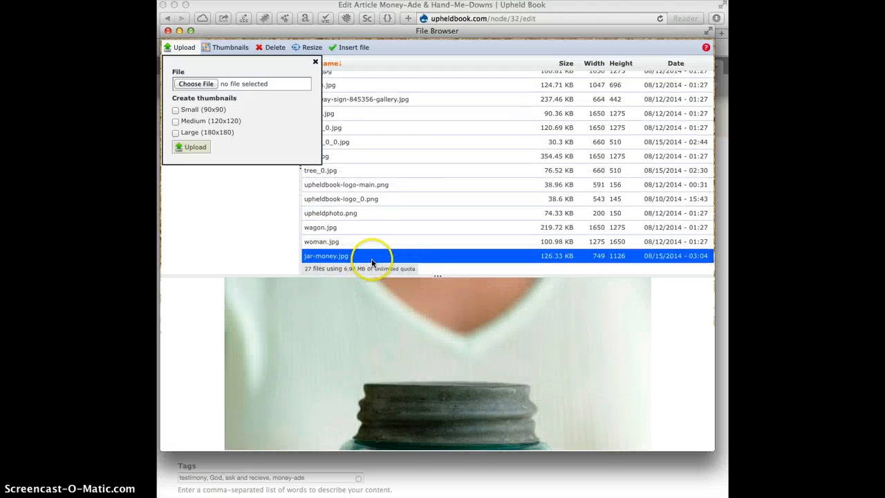
{"action": "left_click", "coordinate": [315, 63]}
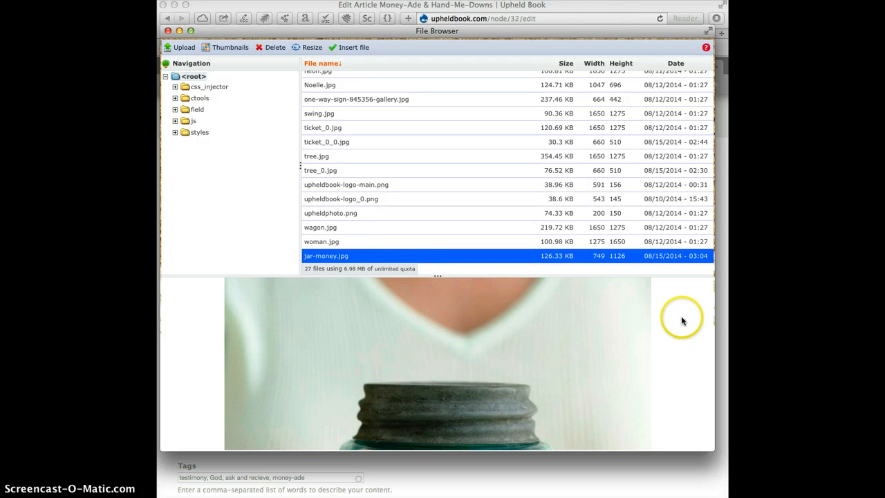
Look over the preview of jar-money.jpg and resize it to 660 x 992 as a new image
{"action": "scroll", "coordinate": [681, 320], "scroll_direction": "down", "scroll_amount": 5}
{"action": "scroll", "coordinate": [681, 320], "scroll_direction": "up", "scroll_amount": 3}
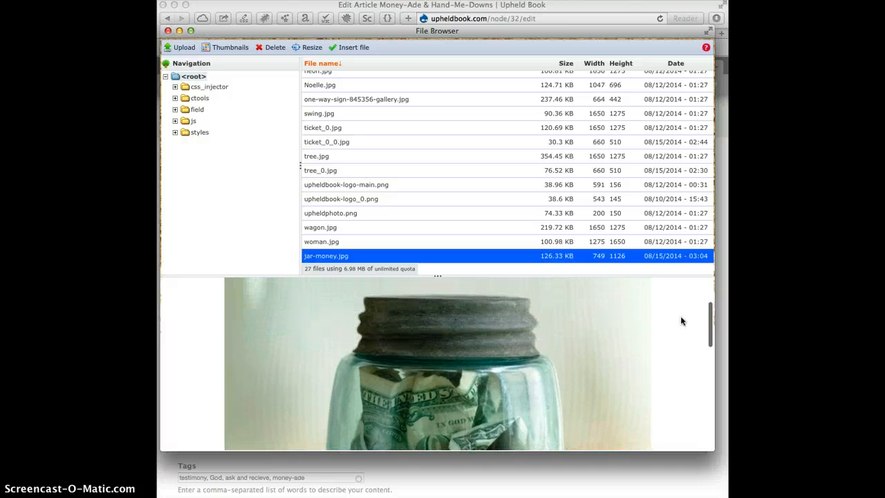
{"action": "left_click", "coordinate": [305, 52]}
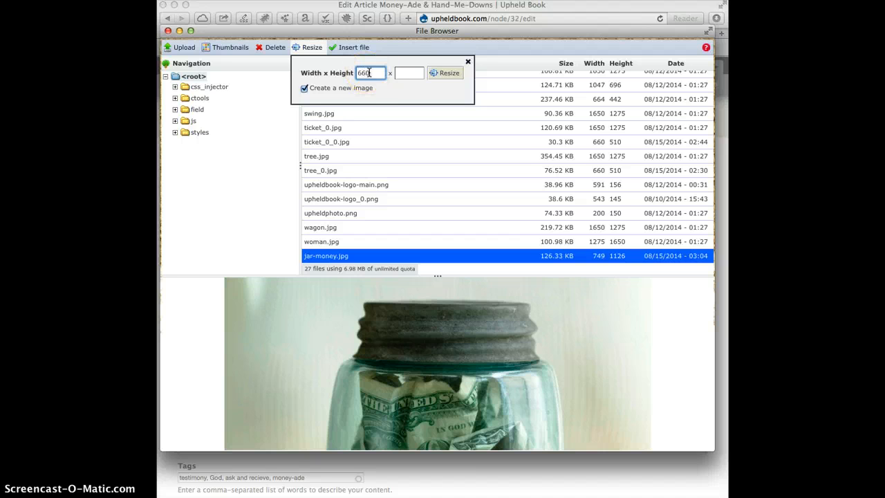
{"action": "left_click", "coordinate": [413, 75]}
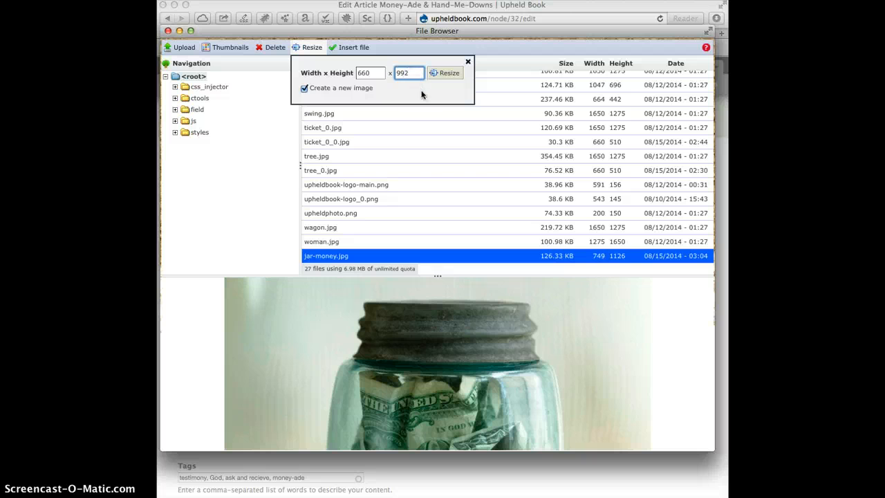
{"action": "left_click", "coordinate": [404, 75]}
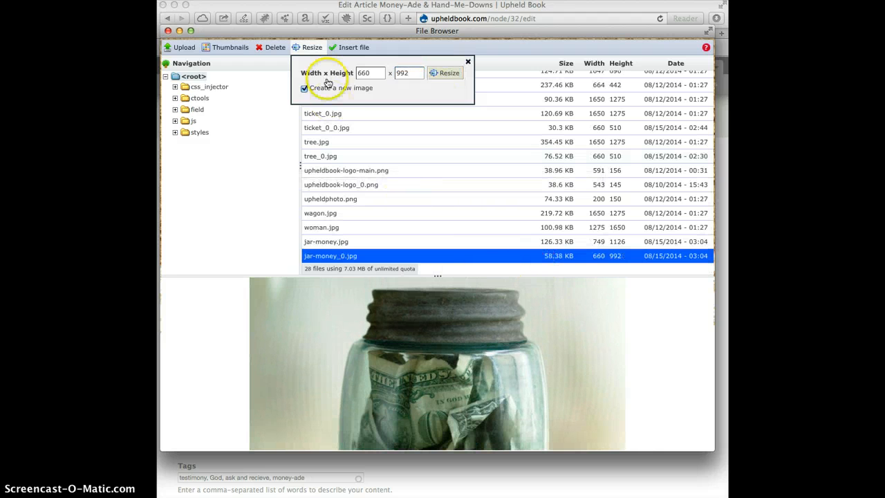
{"action": "left_click", "coordinate": [470, 63]}
Insert the resized jar image from the server at the start of the article body
{"action": "left_click", "coordinate": [358, 48]}
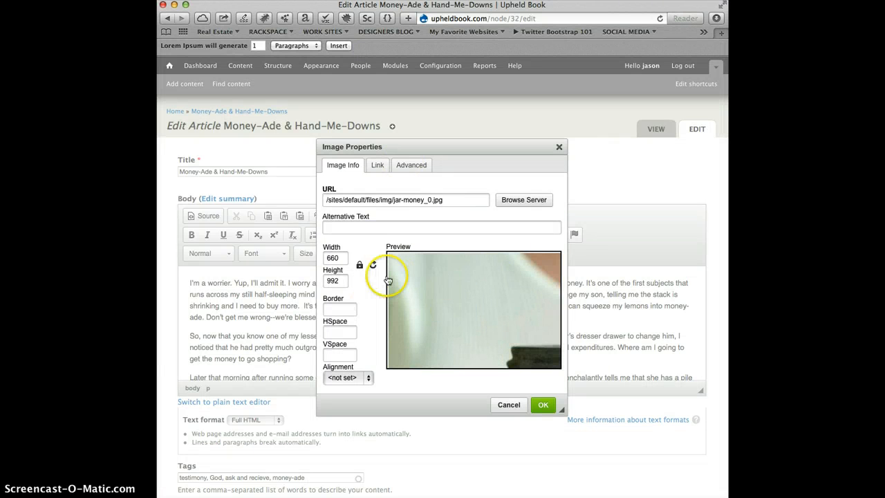
{"action": "double_click", "coordinate": [340, 278]}
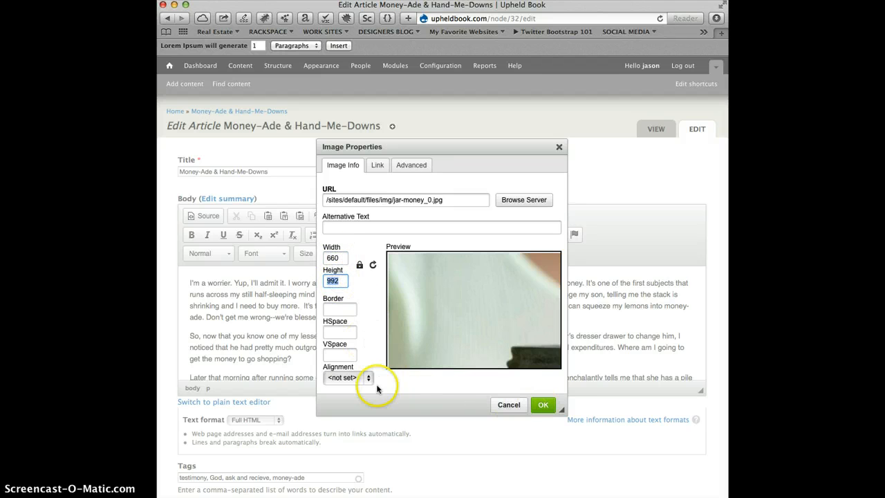
{"action": "left_click", "coordinate": [543, 406]}
Put the opening "I'm a worrier" paragraph on its own line below the image and make the body editor taller
{"action": "left_click", "coordinate": [611, 376]}
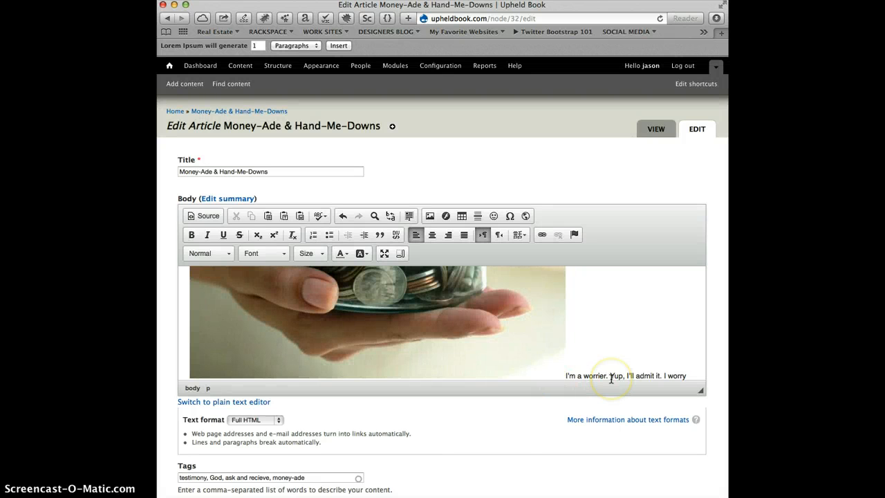
{"action": "key", "text": "Return"}
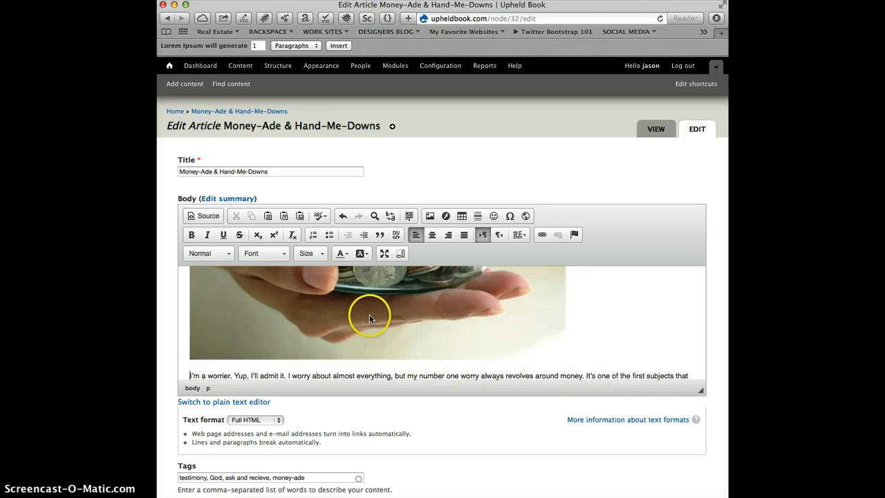
{"action": "scroll", "coordinate": [369, 314], "scroll_direction": "up", "scroll_amount": 5}
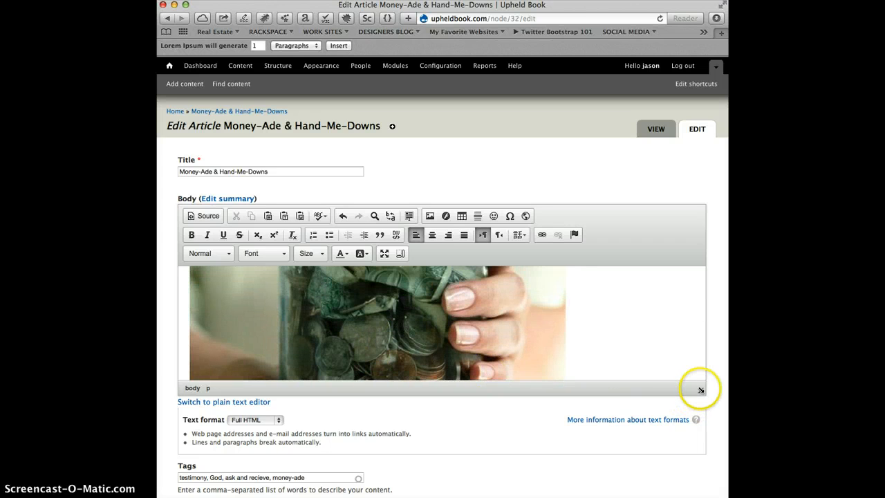
{"action": "left_click_drag", "start_coordinate": [700, 390], "coordinate": [700, 462]}
{"action": "scroll", "coordinate": [630, 376], "scroll_direction": "down", "scroll_amount": 3}
{"action": "scroll", "coordinate": [629, 376], "scroll_direction": "down", "scroll_amount": 2}
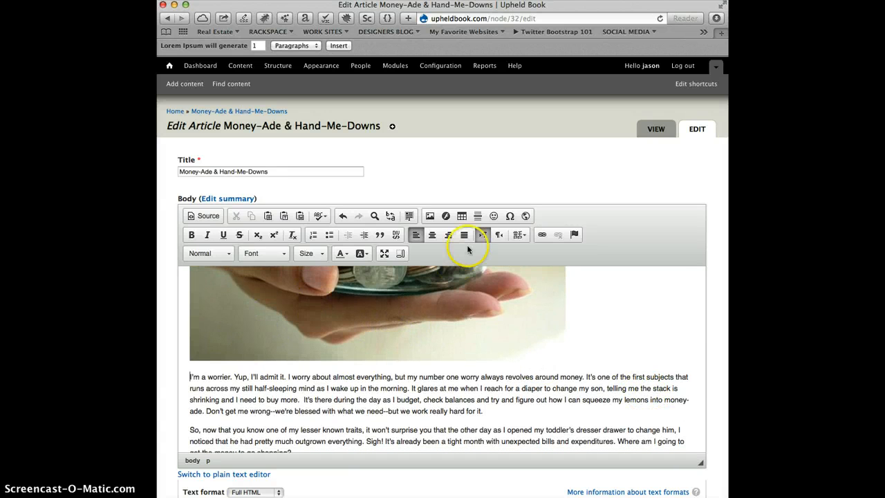
Save the changes to the Money-Ade & Hand-Me-Downs article
{"action": "scroll", "coordinate": [322, 322], "scroll_direction": "down", "scroll_amount": 10}
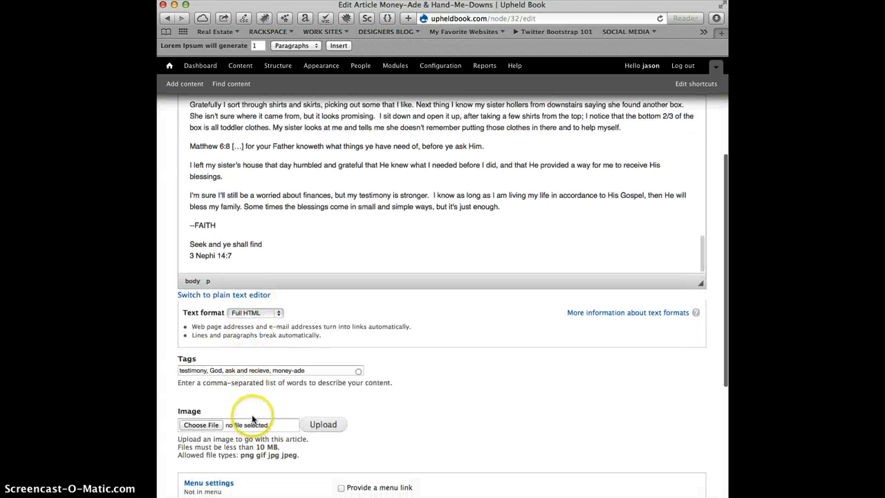
{"action": "scroll", "coordinate": [253, 418], "scroll_direction": "down", "scroll_amount": 10}
{"action": "left_click", "coordinate": [197, 452]}
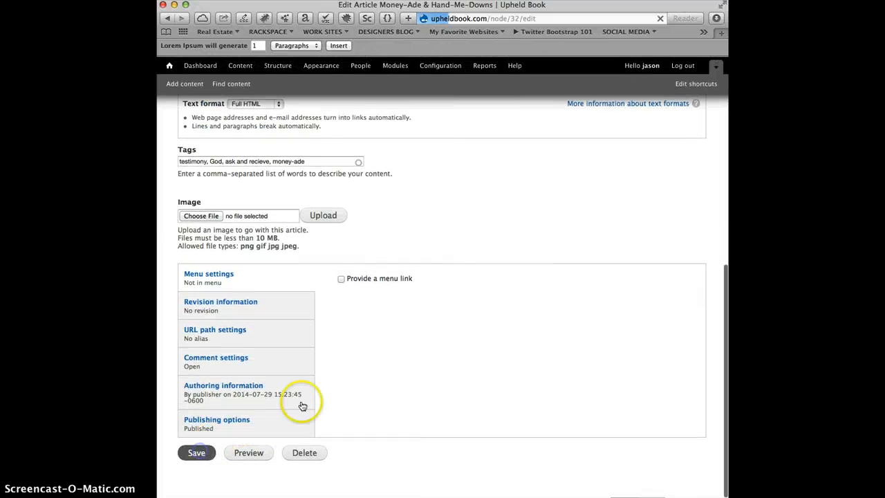
Check the image and text layout on the published article page, and reopen the article for editing
{"action": "scroll", "coordinate": [426, 348], "scroll_direction": "down", "scroll_amount": 5}
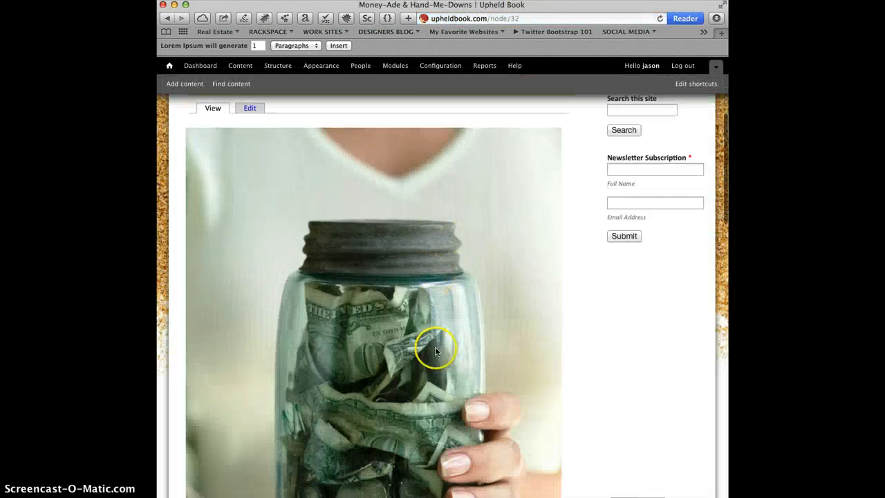
{"action": "scroll", "coordinate": [434, 351], "scroll_direction": "down", "scroll_amount": 4}
{"action": "scroll", "coordinate": [432, 352], "scroll_direction": "up", "scroll_amount": 7}
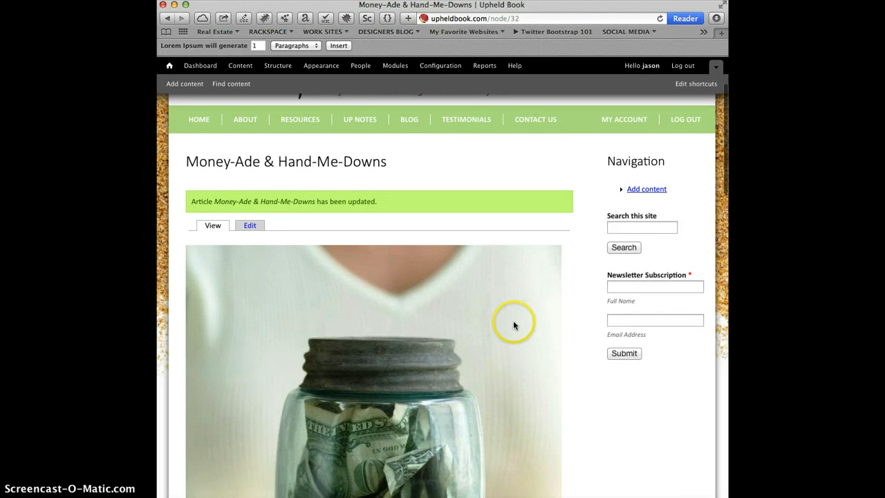
{"action": "scroll", "coordinate": [496, 321], "scroll_direction": "down", "scroll_amount": 10}
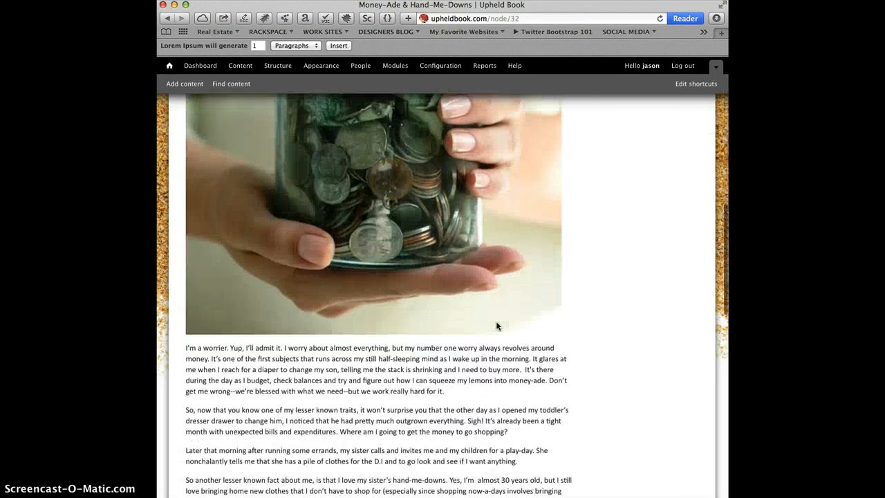
{"action": "scroll", "coordinate": [415, 311], "scroll_direction": "down", "scroll_amount": 2}
{"action": "scroll", "coordinate": [312, 301], "scroll_direction": "up", "scroll_amount": 3}
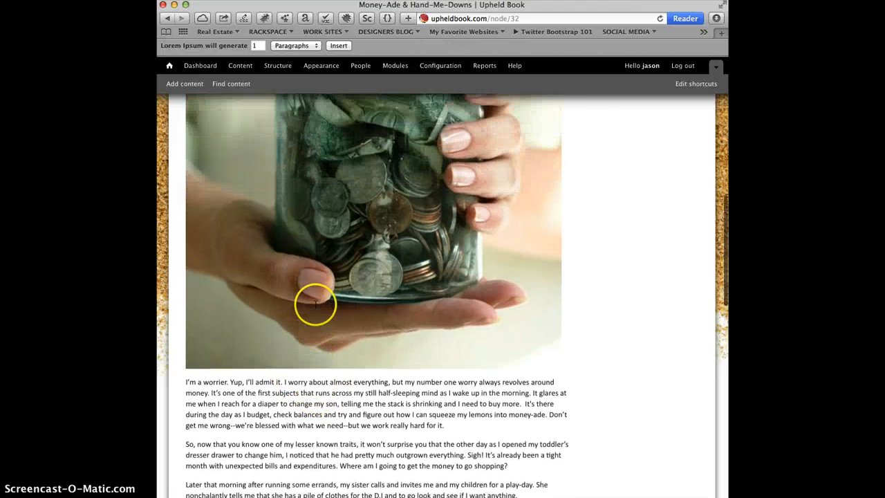
{"action": "scroll", "coordinate": [315, 304], "scroll_direction": "up", "scroll_amount": 10}
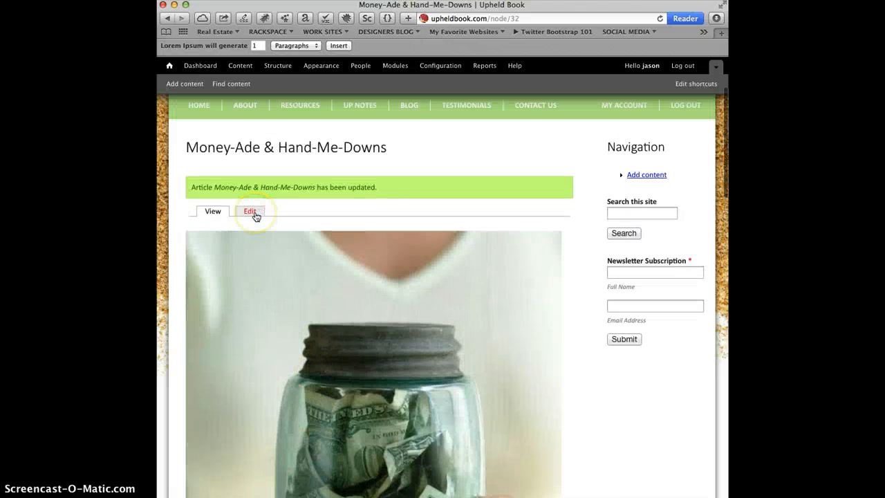
{"action": "left_click", "coordinate": [251, 212]}
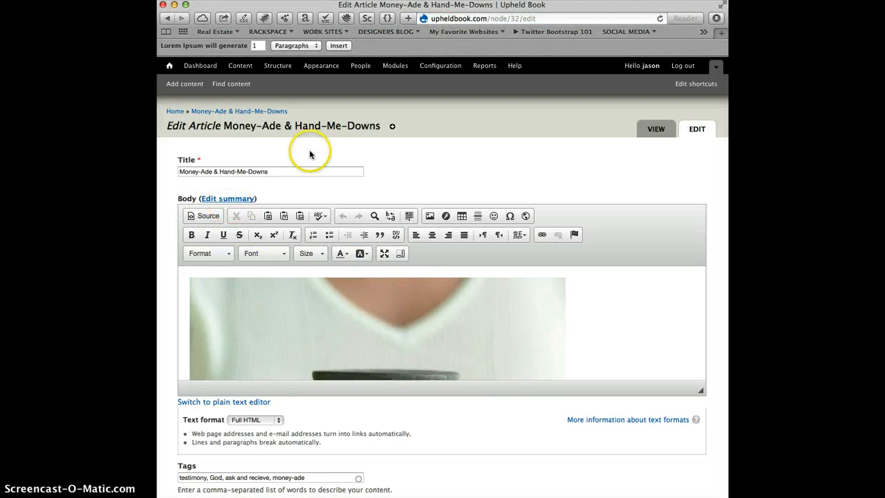
Compare the Money-Ade & Hand-Me-Downs teaser on the site's Blog page with the text-and-thumbnail layout of the Mission Impossible…Accomplished teaser
{"action": "left_click", "coordinate": [177, 114]}
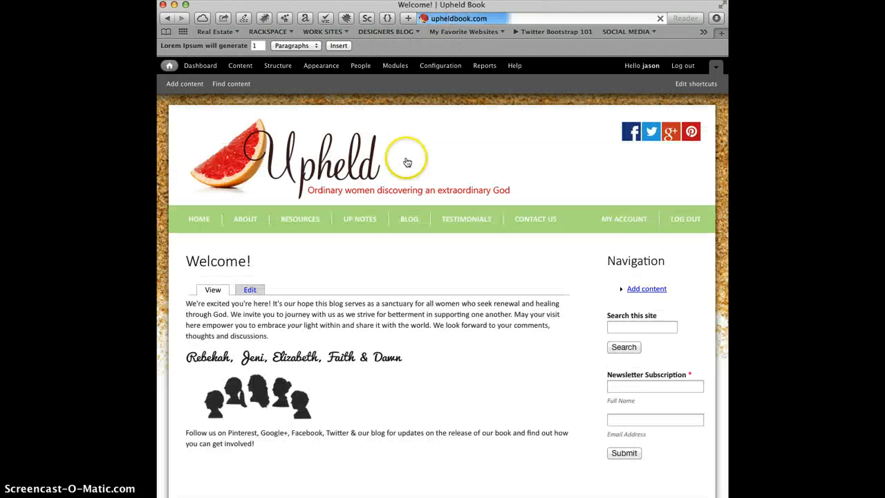
{"action": "left_click", "coordinate": [406, 220]}
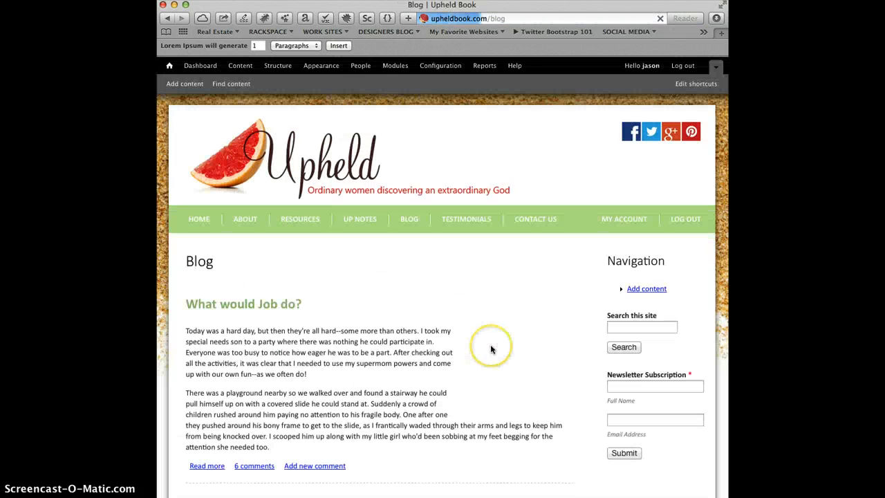
{"action": "scroll", "coordinate": [490, 344], "scroll_direction": "down", "scroll_amount": 5}
{"action": "scroll", "coordinate": [490, 344], "scroll_direction": "down", "scroll_amount": 10}
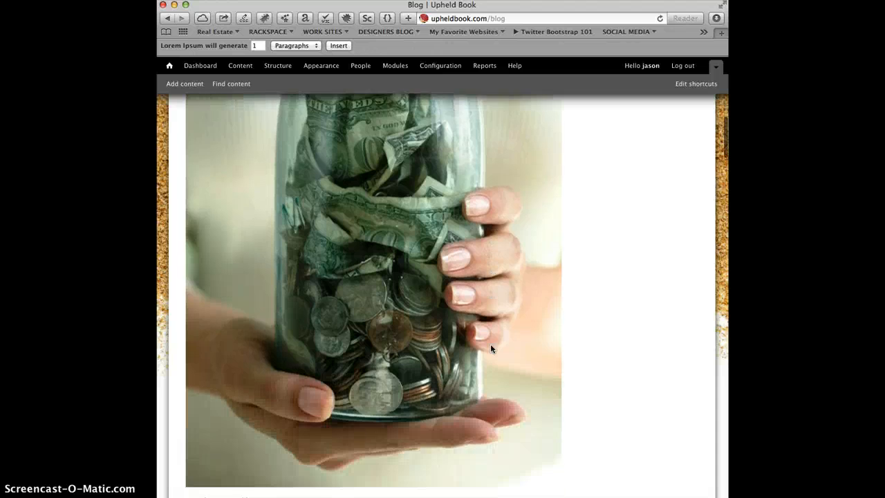
{"action": "scroll", "coordinate": [332, 338], "scroll_direction": "up", "scroll_amount": 10}
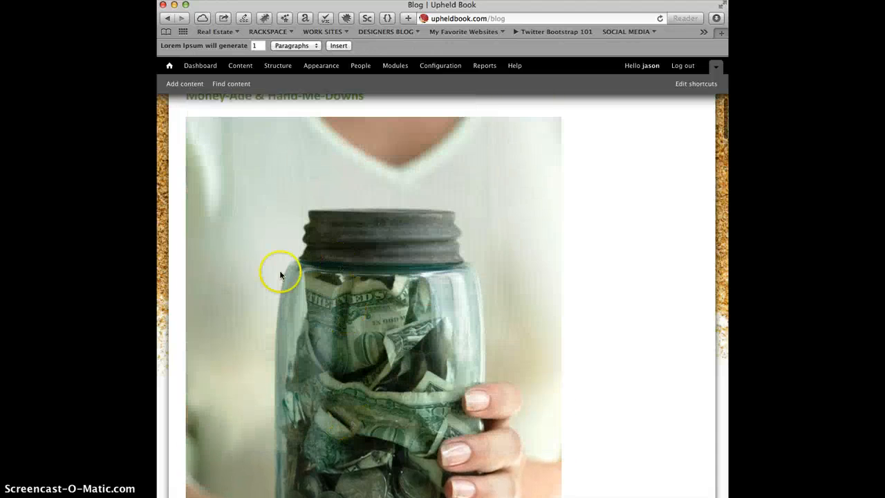
{"action": "scroll", "coordinate": [355, 292], "scroll_direction": "down", "scroll_amount": 8}
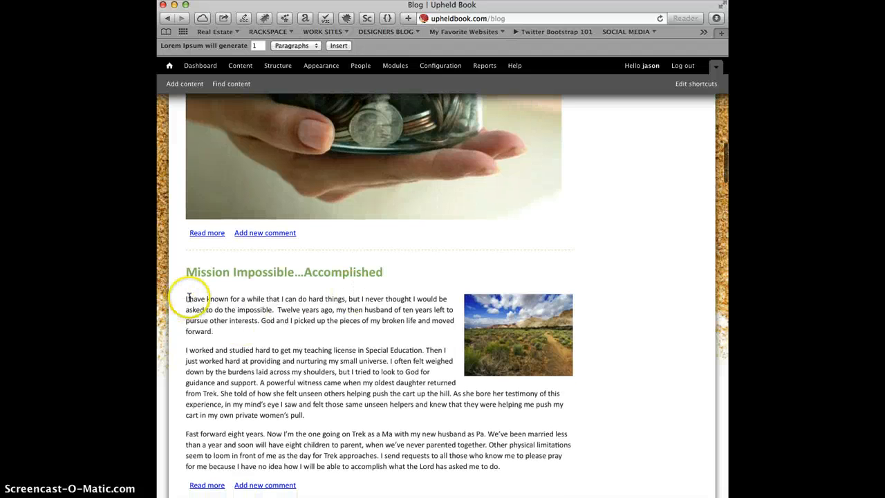
{"action": "left_click_drag", "start_coordinate": [255, 345], "coordinate": [441, 466]}
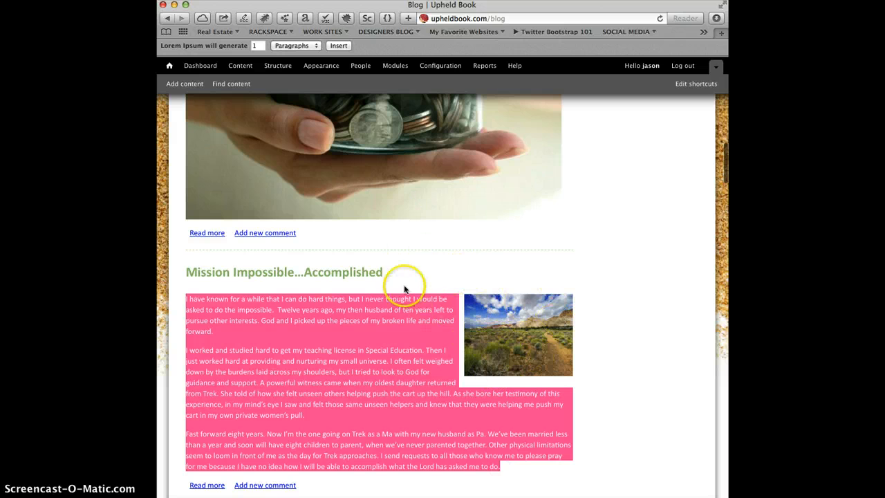
{"action": "scroll", "coordinate": [395, 285], "scroll_direction": "up", "scroll_amount": 10}
{"action": "scroll", "coordinate": [332, 269], "scroll_direction": "up", "scroll_amount": 4}
Open the Money-Ade & Hand-Me-Downs article for editing and delete the trailing &nbsp; after "go shopping?" in the body's plain-text HTML
{"action": "left_click", "coordinate": [308, 260]}
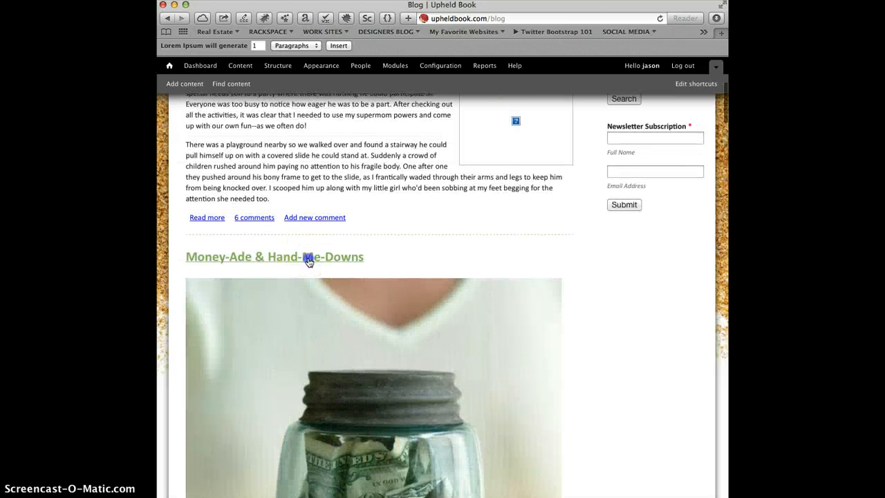
{"action": "left_click", "coordinate": [250, 289]}
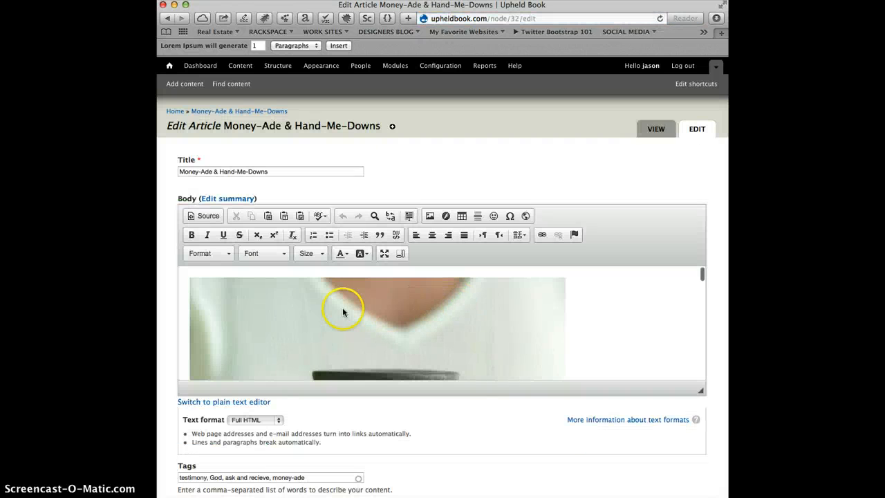
{"action": "left_click", "coordinate": [233, 404]}
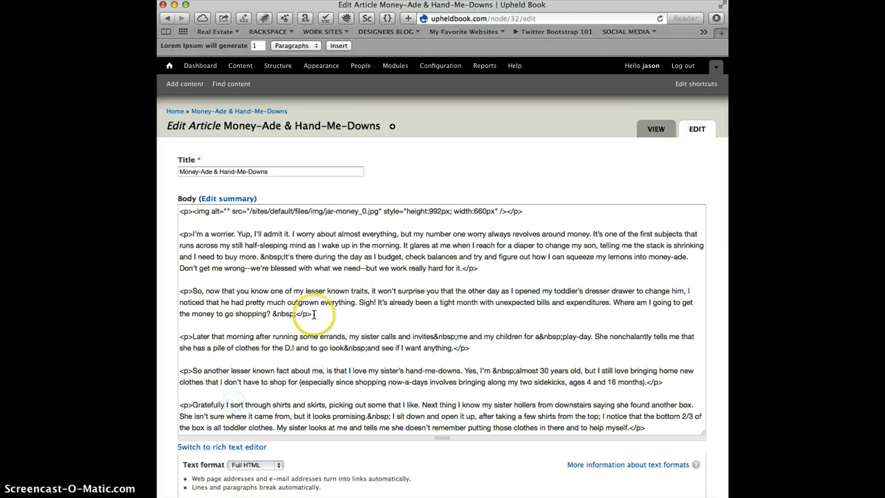
{"action": "left_click", "coordinate": [237, 448]}
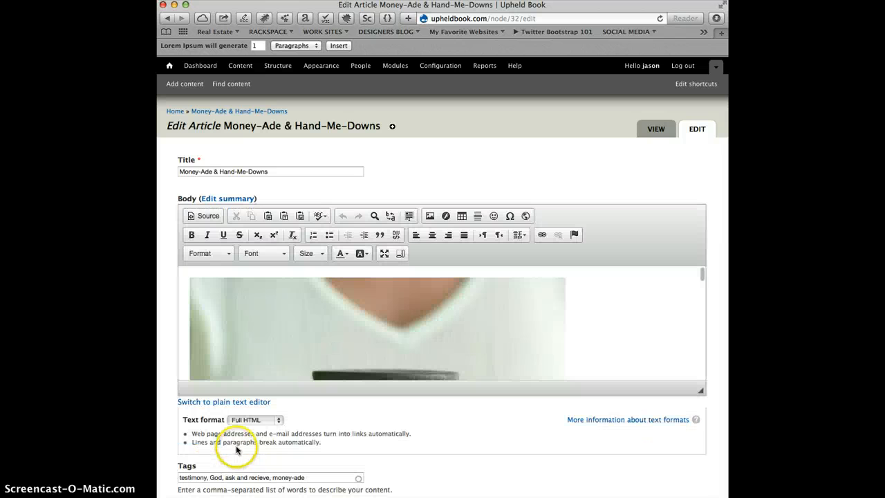
{"action": "left_click", "coordinate": [231, 403]}
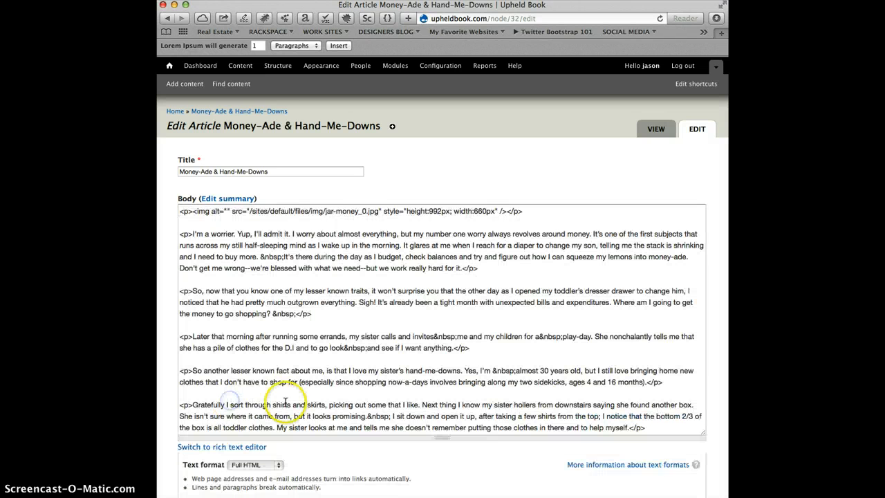
{"action": "left_click", "coordinate": [297, 314]}
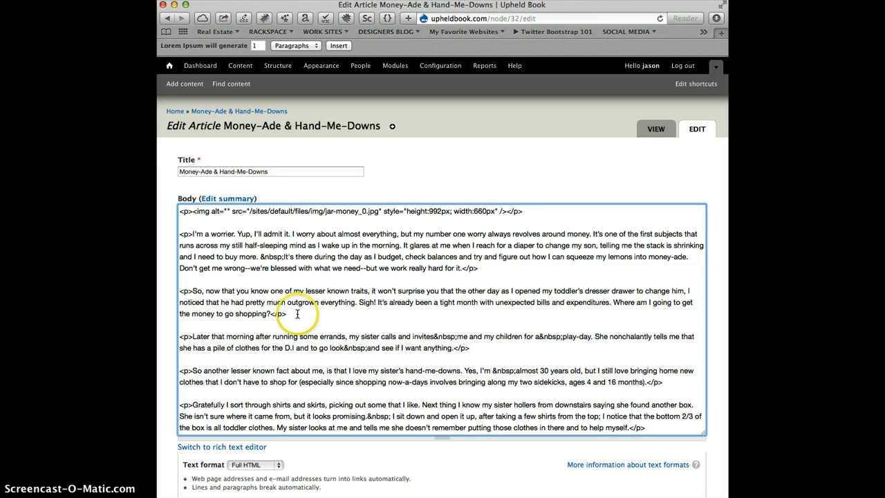
Copy the body's HTML from the image tag through the second paragraph, and return to the rich text editor
{"action": "left_click_drag", "start_coordinate": [298, 313], "coordinate": [171, 212]}
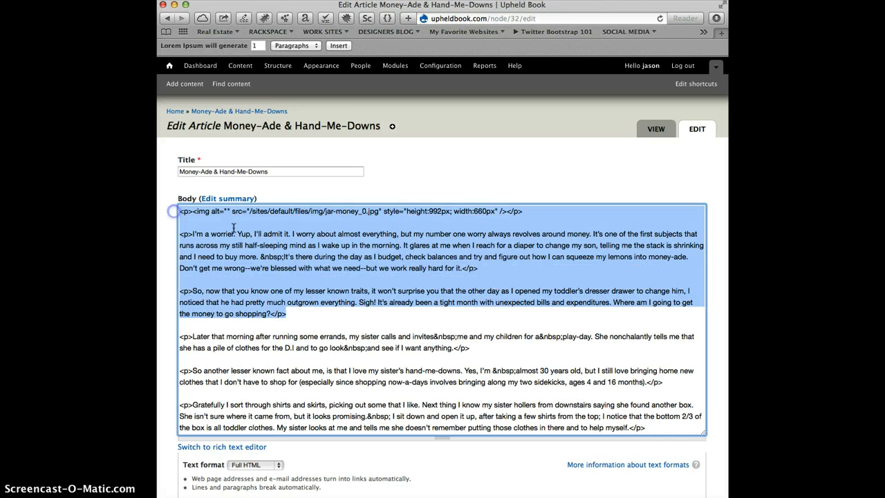
{"action": "right_click", "coordinate": [262, 242]}
{"action": "left_click", "coordinate": [286, 287]}
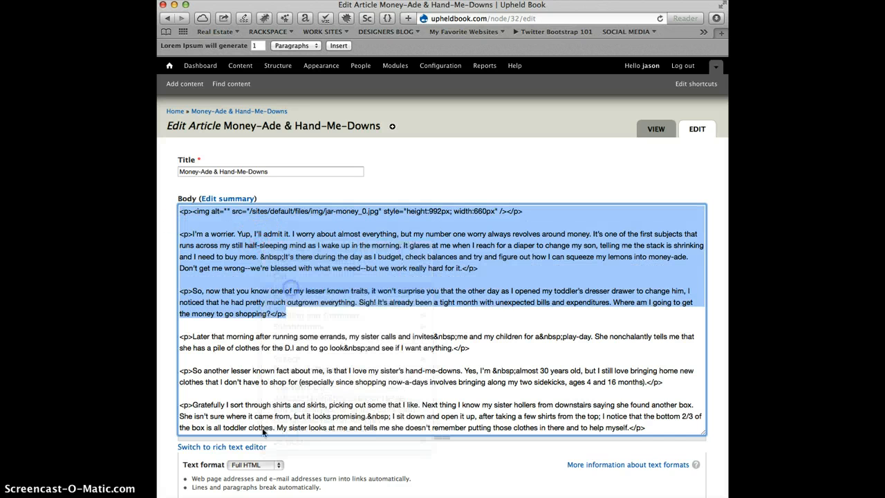
{"action": "left_click", "coordinate": [229, 448]}
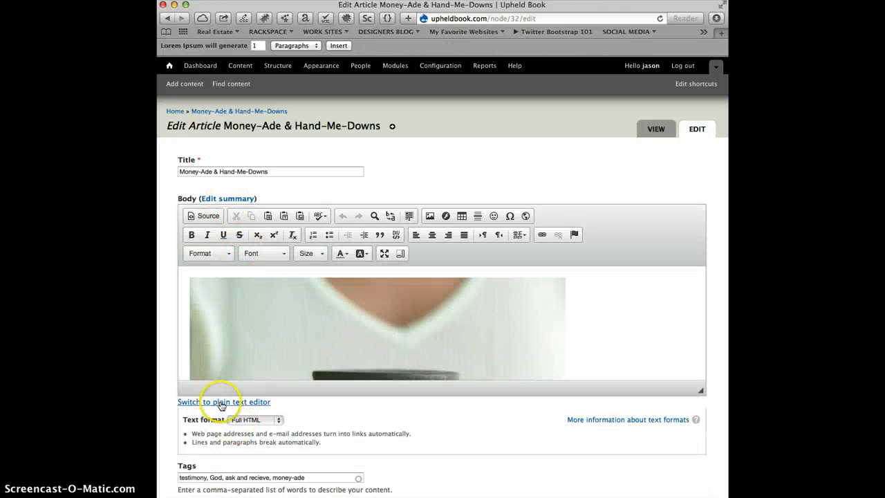
Paste the copied image and two-paragraph HTML into the article summary's source, and return the summary to its formatted view
{"action": "left_click", "coordinate": [228, 199]}
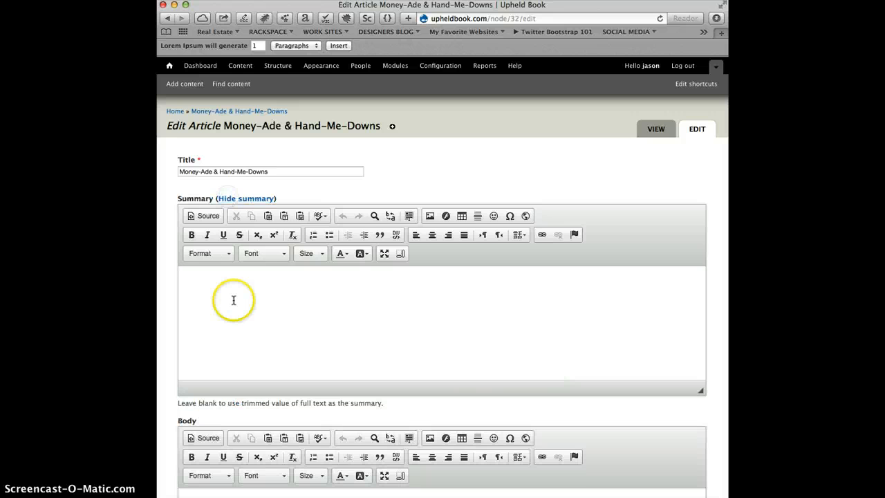
{"action": "left_click", "coordinate": [233, 292]}
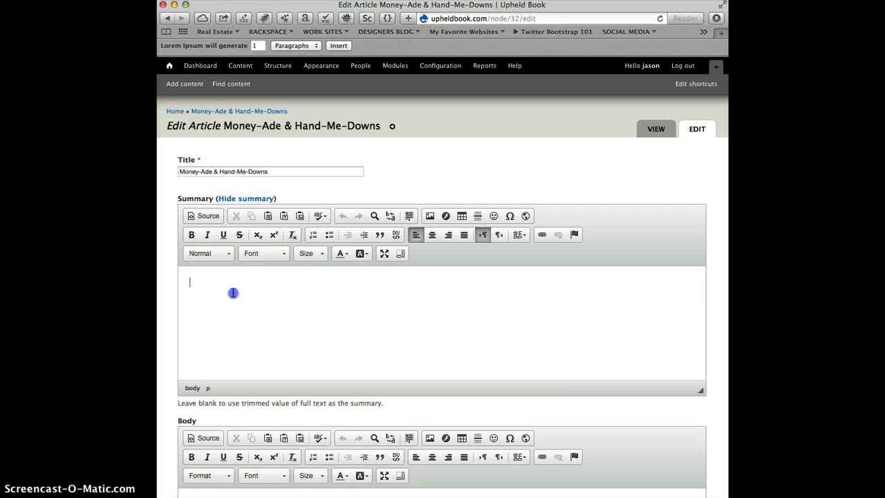
{"action": "left_click", "coordinate": [215, 217]}
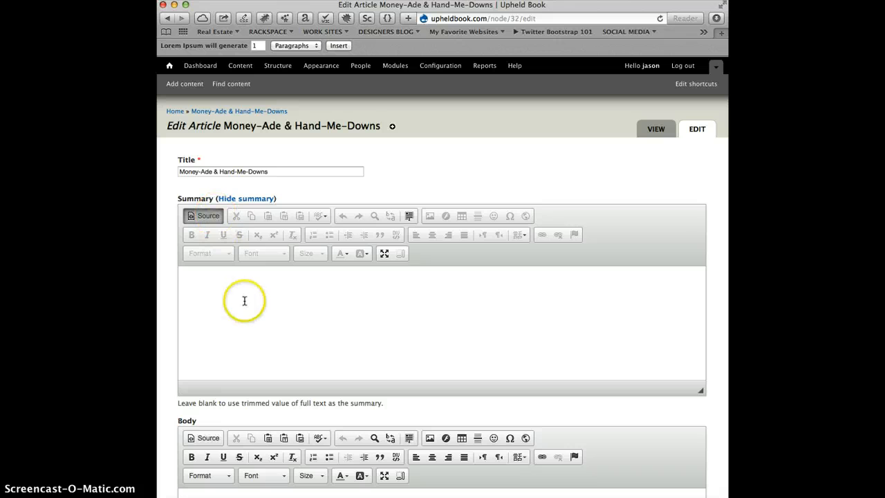
{"action": "key", "text": "super+v"}
{"action": "left_click", "coordinate": [235, 319]}
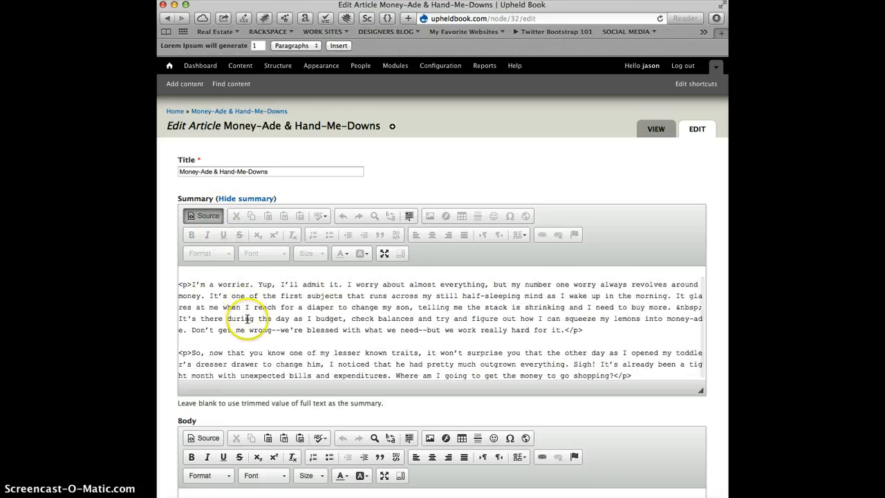
{"action": "scroll", "coordinate": [251, 319], "scroll_direction": "up", "scroll_amount": 1}
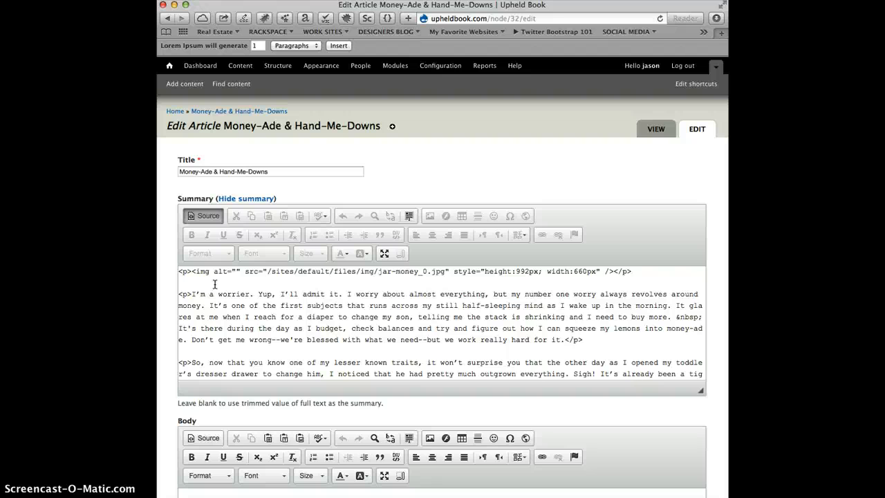
{"action": "left_click", "coordinate": [204, 215]}
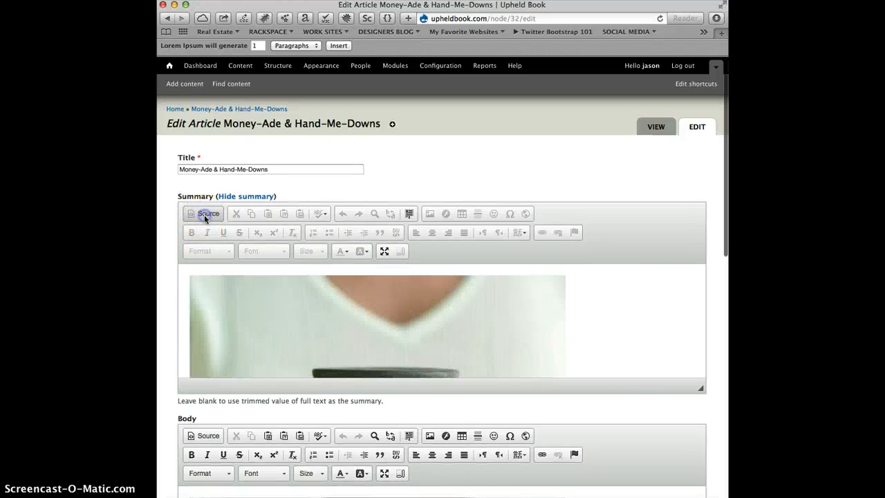
Set the summary's jar image to Right alignment with a width of 200
{"action": "scroll", "coordinate": [614, 366], "scroll_direction": "down", "scroll_amount": 3}
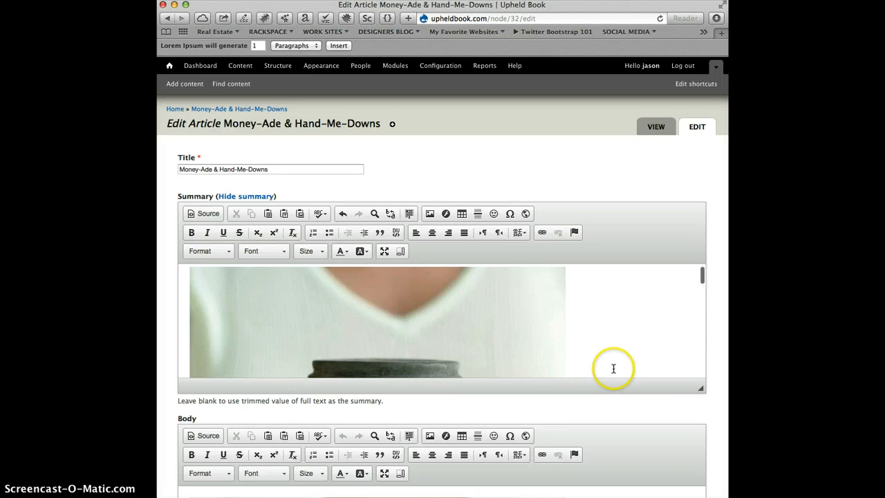
{"action": "scroll", "coordinate": [614, 376], "scroll_direction": "down", "scroll_amount": 5}
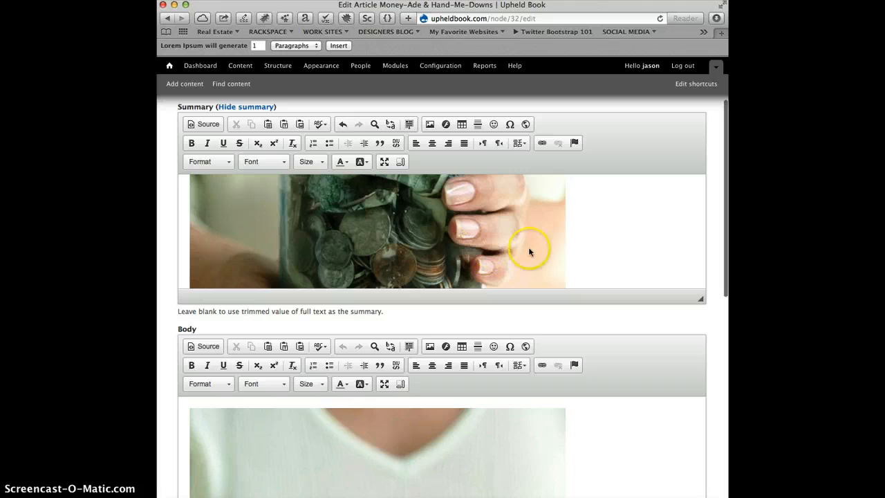
{"action": "scroll", "coordinate": [601, 260], "scroll_direction": "up", "scroll_amount": 3}
{"action": "scroll", "coordinate": [595, 268], "scroll_direction": "up", "scroll_amount": 5}
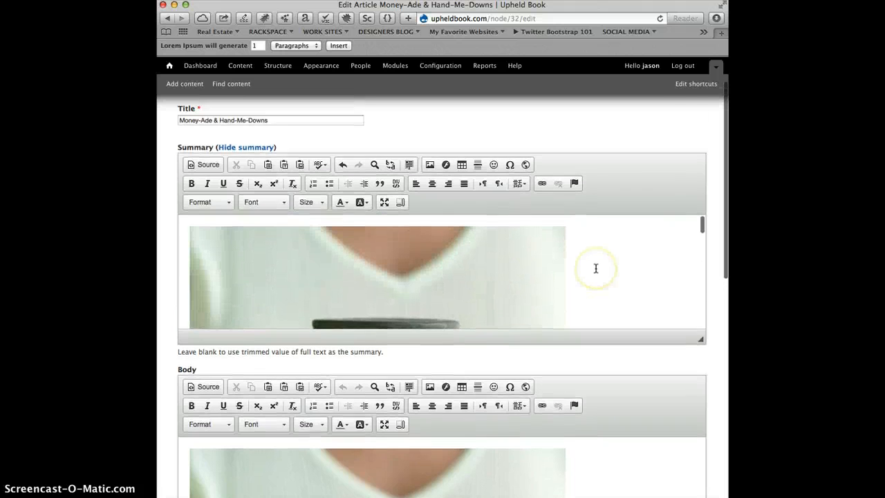
{"action": "left_click", "coordinate": [329, 286]}
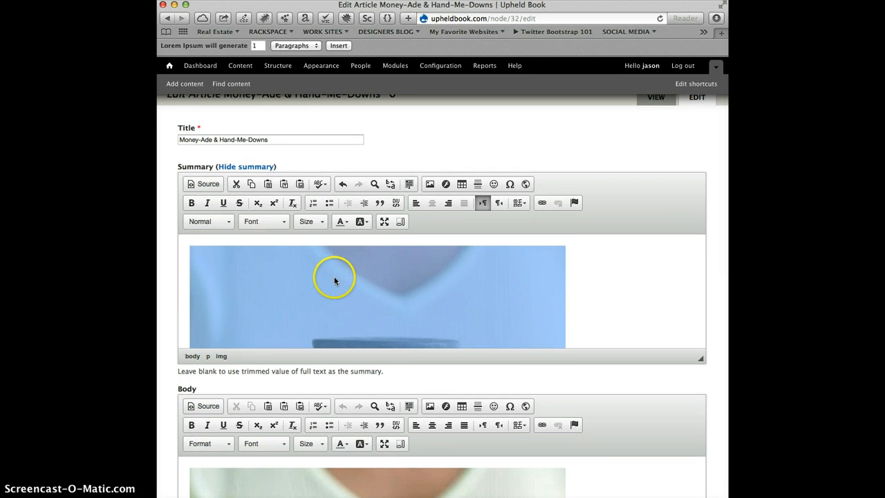
{"action": "left_click", "coordinate": [429, 184]}
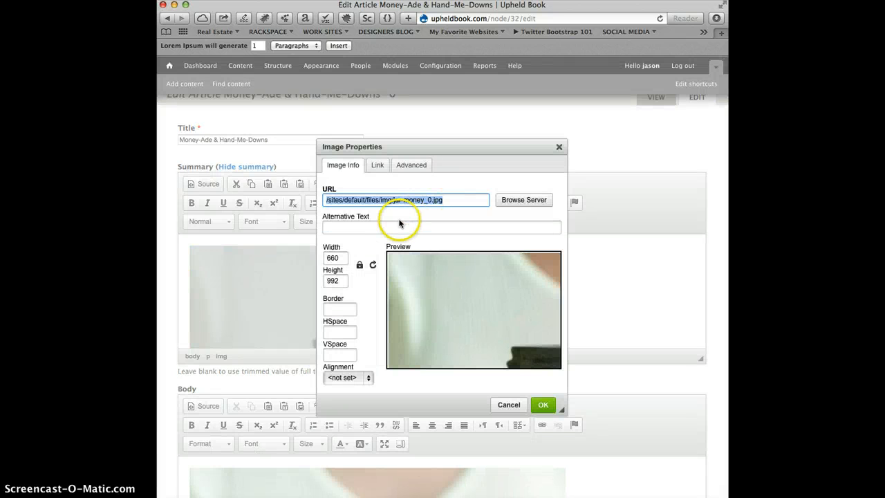
{"action": "left_click", "coordinate": [342, 377]}
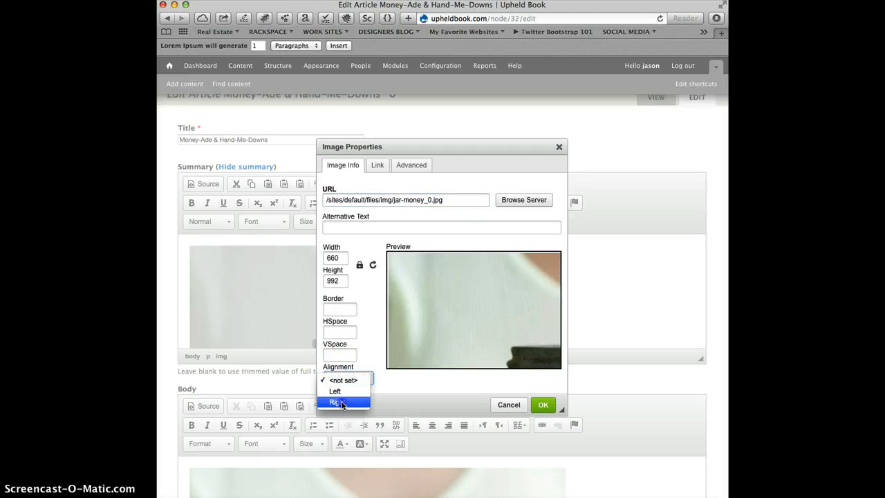
{"action": "left_click", "coordinate": [342, 402]}
{"action": "double_click", "coordinate": [333, 257]}
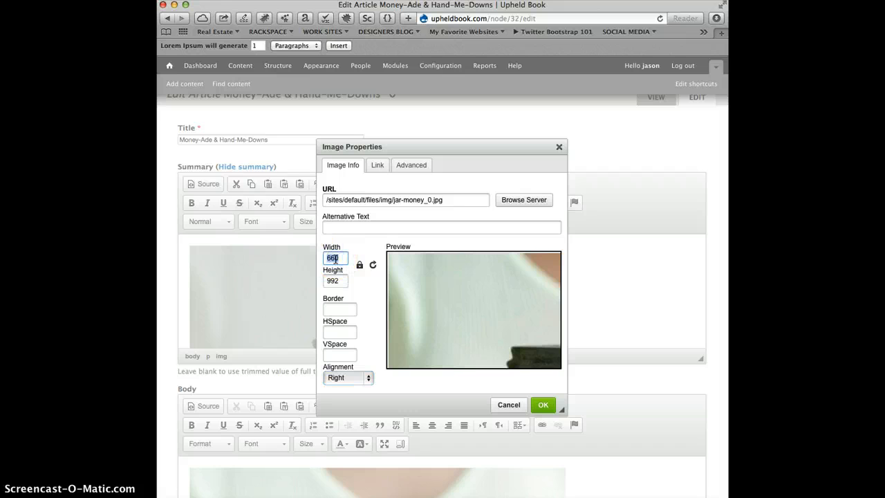
{"action": "type", "text": "200"}
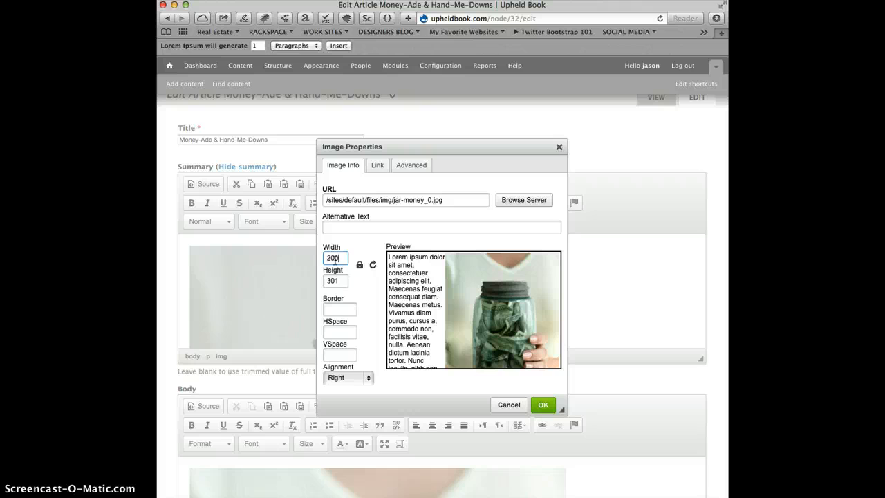
{"action": "left_click", "coordinate": [543, 404]}
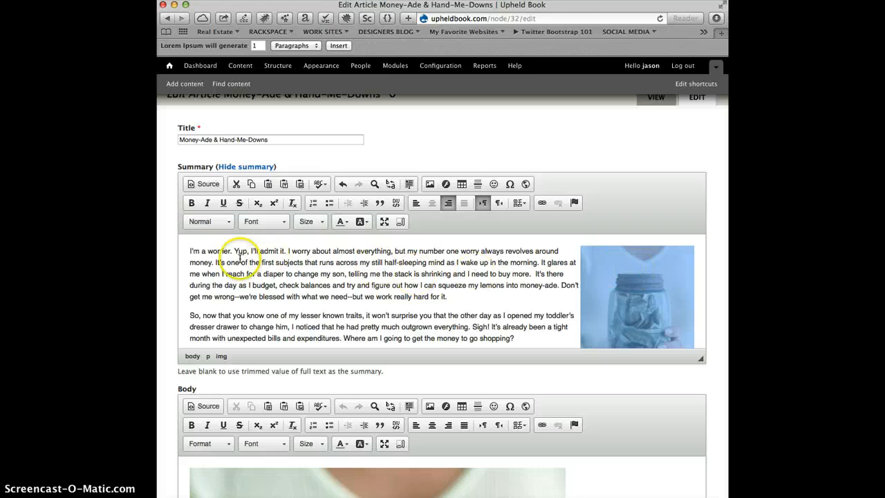
Save the article with its new summary and view the published page
{"action": "scroll", "coordinate": [233, 260], "scroll_direction": "down", "scroll_amount": 2}
{"action": "scroll", "coordinate": [234, 260], "scroll_direction": "up", "scroll_amount": 5}
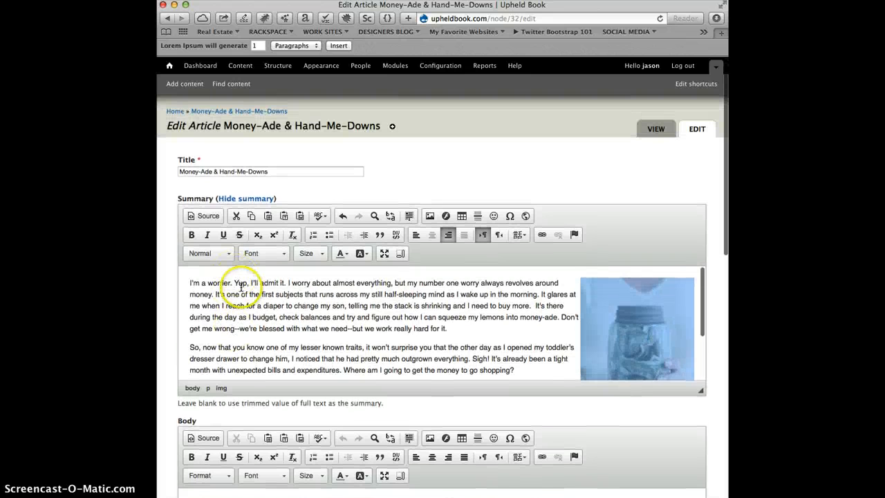
{"action": "scroll", "coordinate": [366, 438], "scroll_direction": "down", "scroll_amount": 2}
{"action": "scroll", "coordinate": [367, 438], "scroll_direction": "down", "scroll_amount": 3}
{"action": "scroll", "coordinate": [170, 408], "scroll_direction": "down", "scroll_amount": 5}
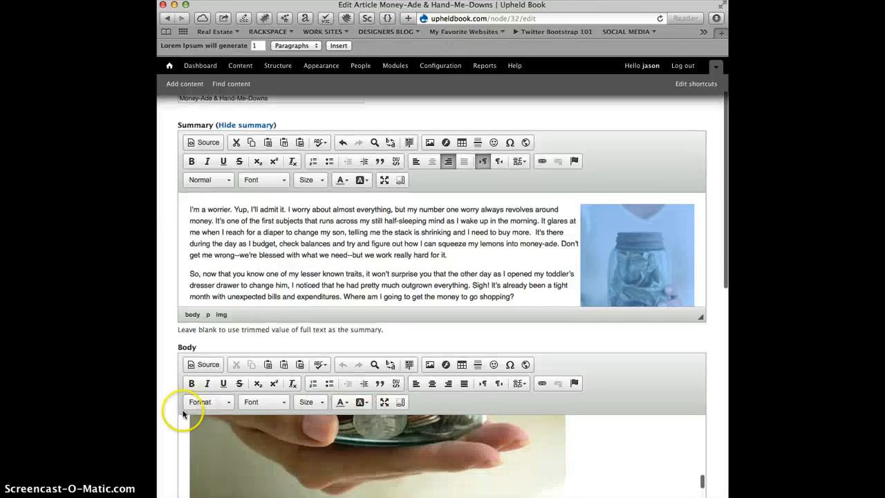
{"action": "scroll", "coordinate": [166, 426], "scroll_direction": "down", "scroll_amount": 3}
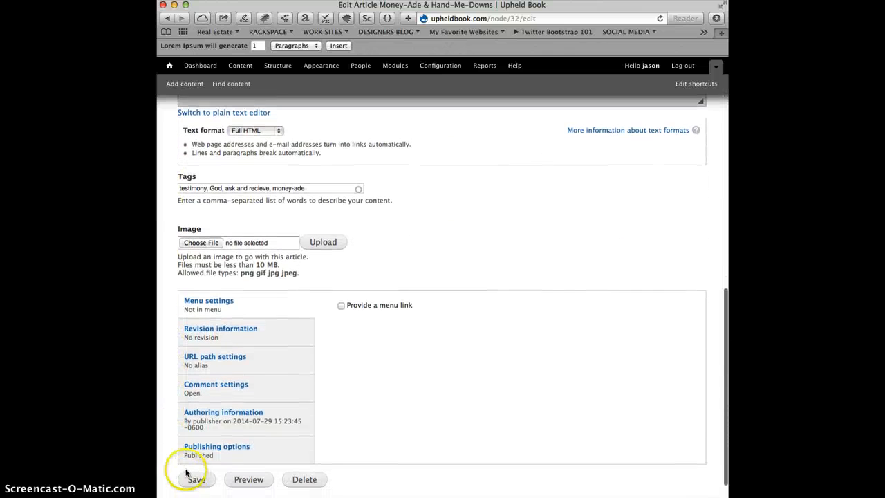
{"action": "left_click", "coordinate": [198, 480]}
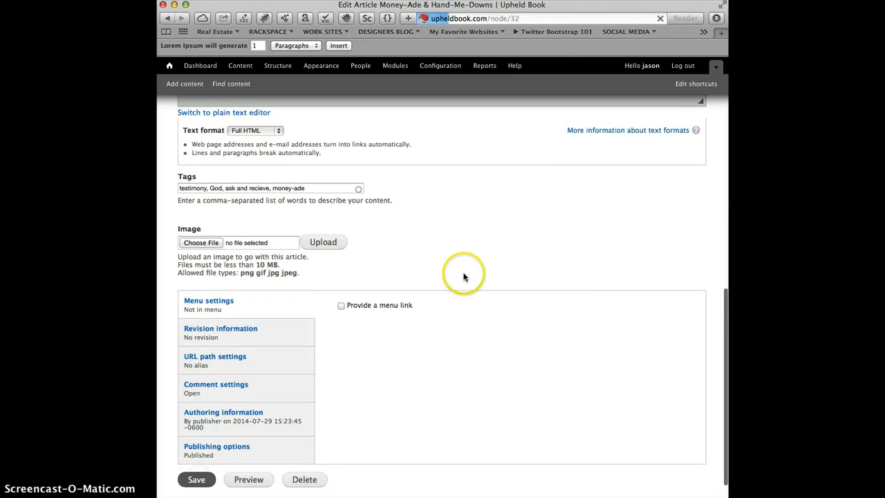
{"action": "scroll", "coordinate": [503, 277], "scroll_direction": "down", "scroll_amount": 10}
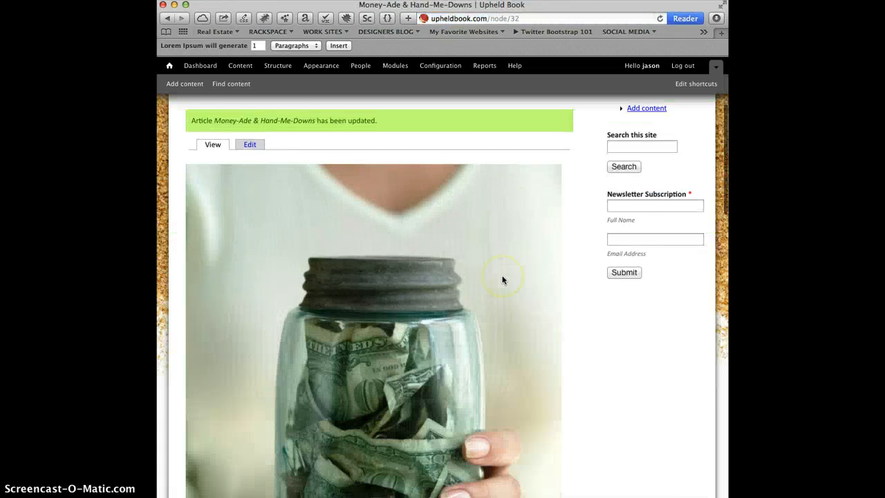
Open the site's Blog page and check the Money-Ade & Hand-Me-Downs teaser with its jar image
{"action": "scroll", "coordinate": [502, 277], "scroll_direction": "up", "scroll_amount": 10}
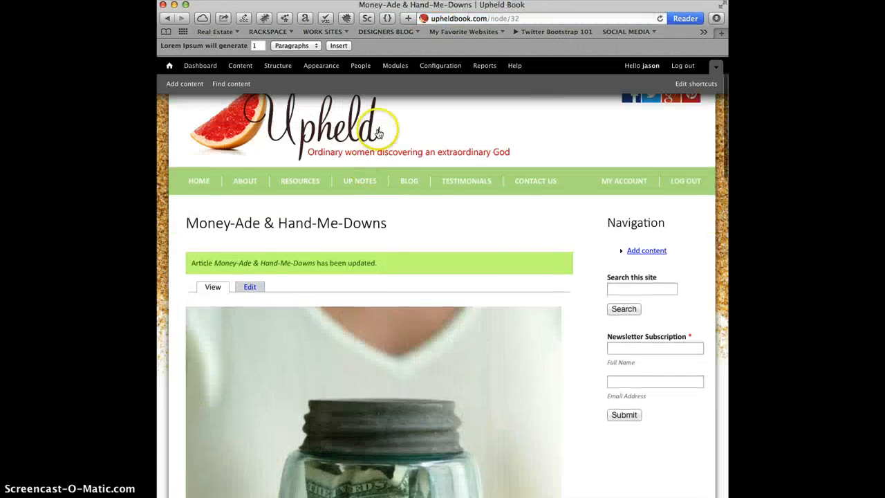
{"action": "left_click", "coordinate": [409, 218]}
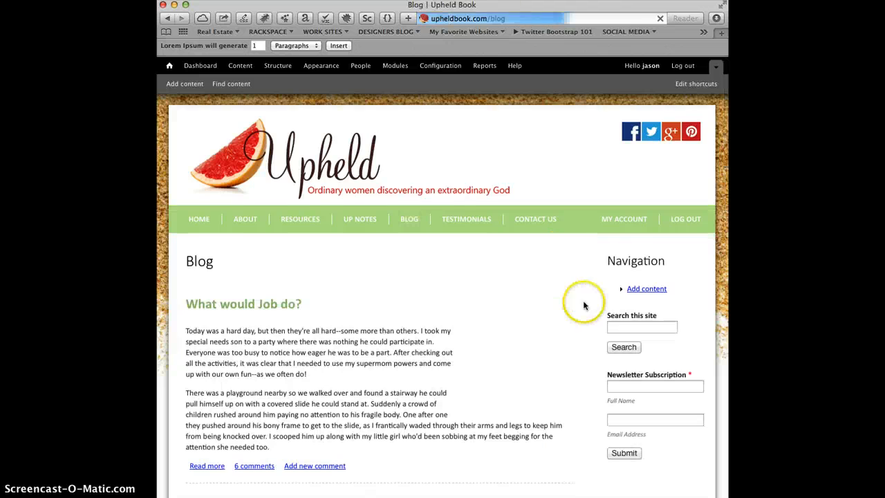
{"action": "scroll", "coordinate": [571, 310], "scroll_direction": "down", "scroll_amount": 8}
{"action": "scroll", "coordinate": [571, 313], "scroll_direction": "down", "scroll_amount": 1}
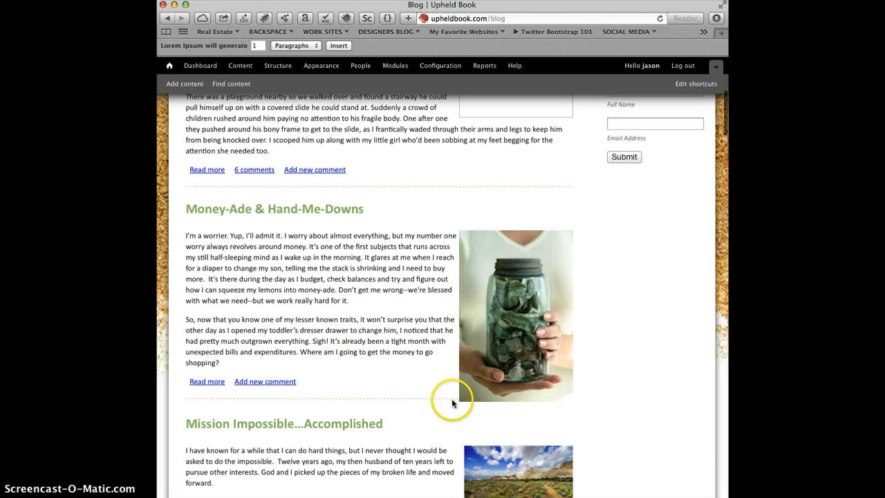
Open the Money-Ade & Hand-Me-Downs article for editing and select the jar image in its summary
{"action": "left_click", "coordinate": [284, 212]}
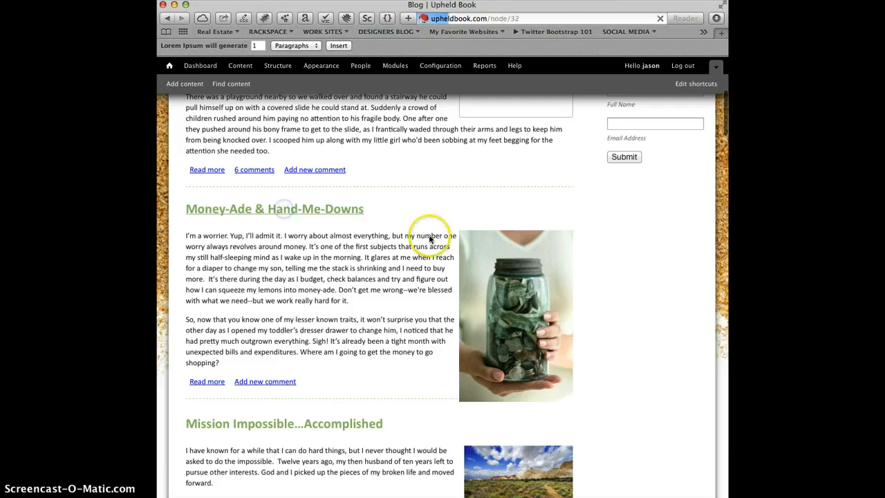
{"action": "left_click", "coordinate": [248, 289]}
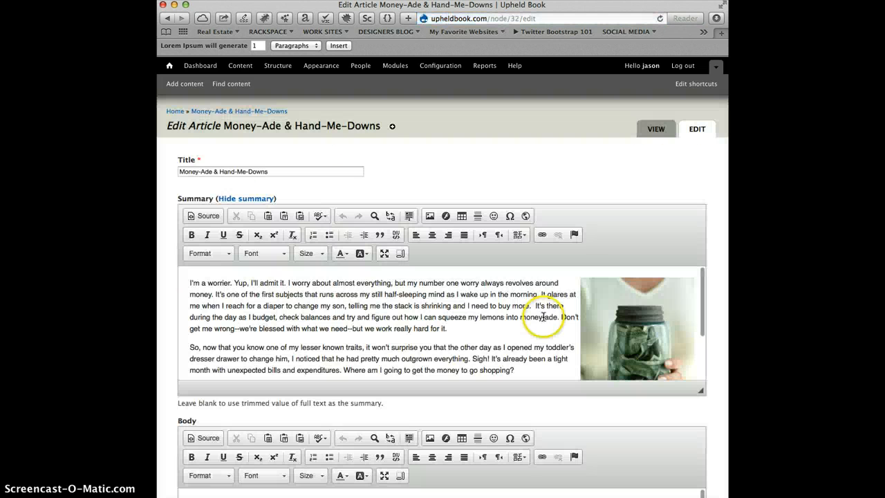
{"action": "left_click", "coordinate": [543, 317]}
{"action": "scroll", "coordinate": [544, 316], "scroll_direction": "down", "scroll_amount": 1}
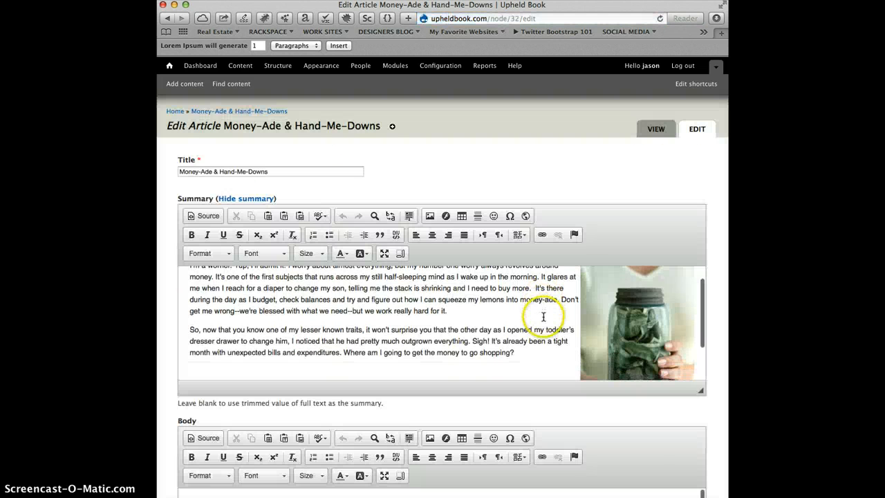
{"action": "left_click", "coordinate": [600, 315]}
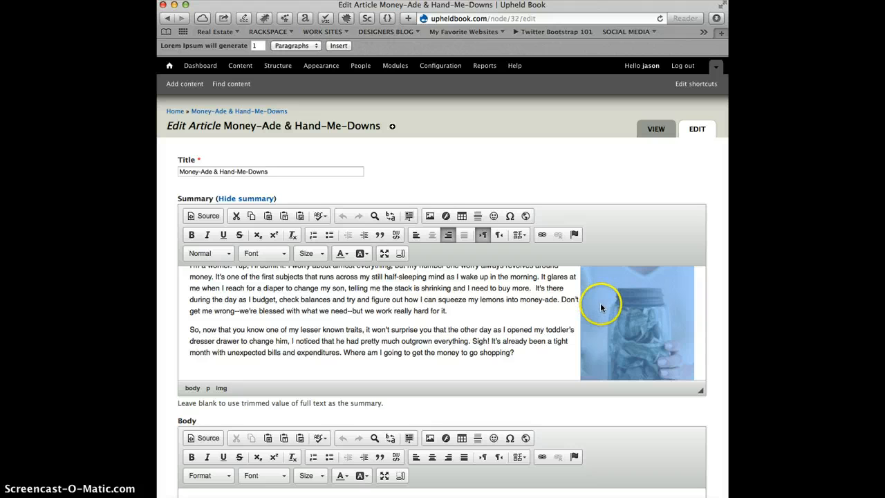
{"action": "left_click", "coordinate": [430, 216]}
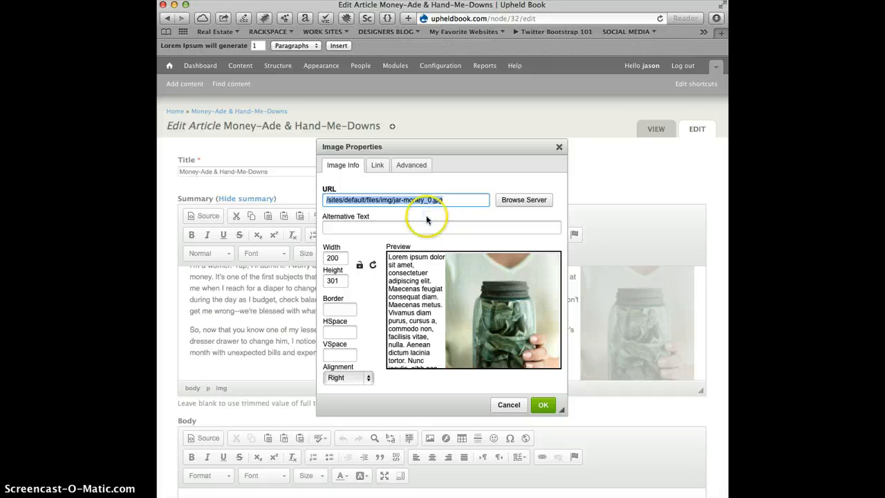
{"action": "double_click", "coordinate": [337, 280]}
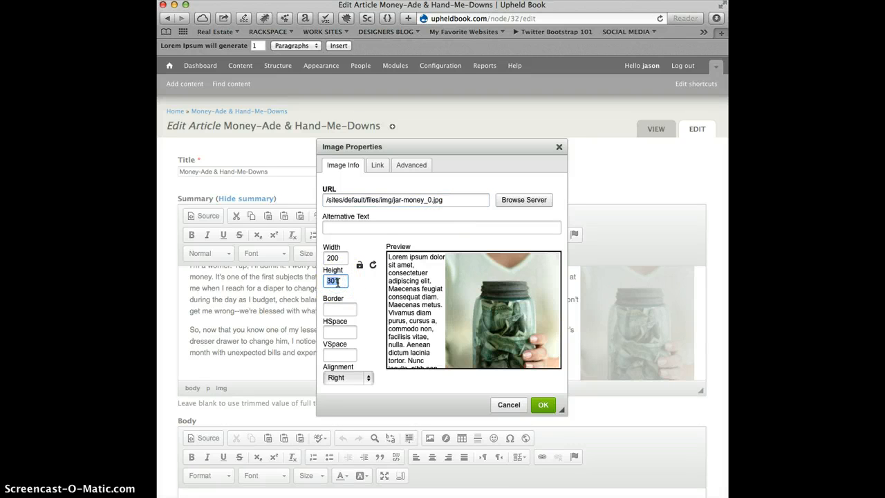
{"action": "type", "text": "200"}
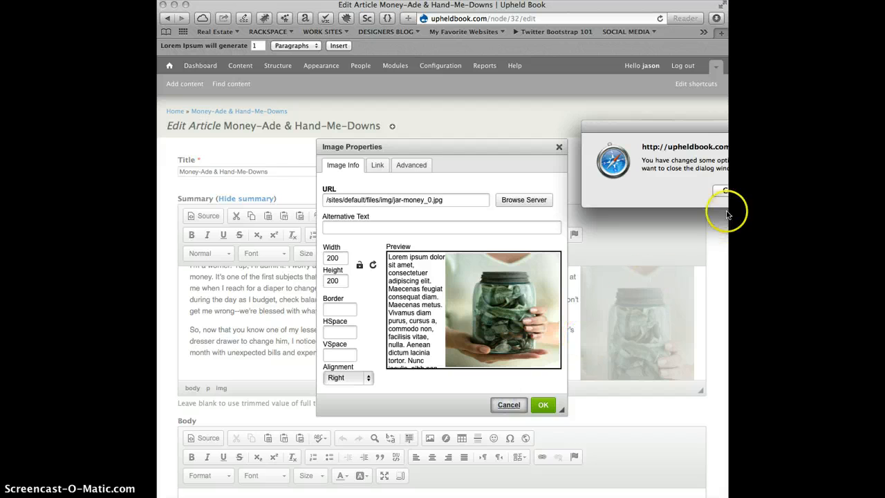
{"action": "left_click_drag", "start_coordinate": [703, 122], "coordinate": [504, 147]}
{"action": "left_click", "coordinate": [529, 223]}
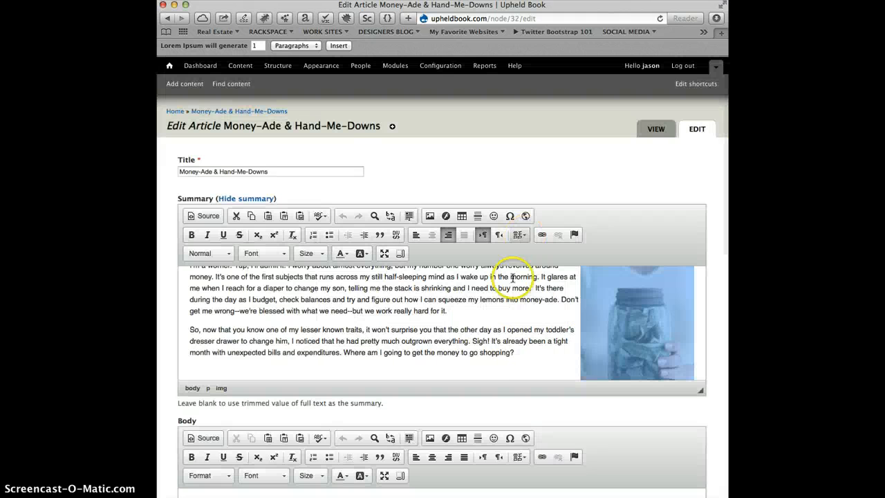
Lock the summary jar image's proportions and set its height to 200
{"action": "left_click", "coordinate": [435, 216]}
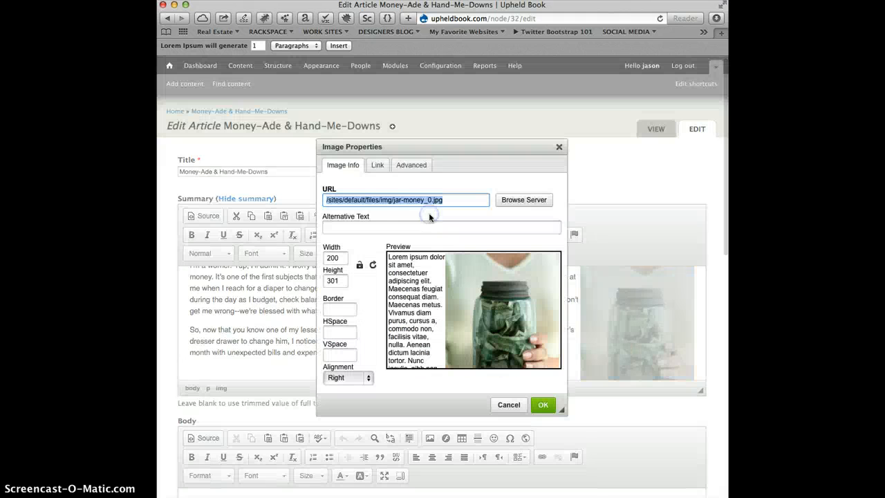
{"action": "left_click", "coordinate": [359, 266]}
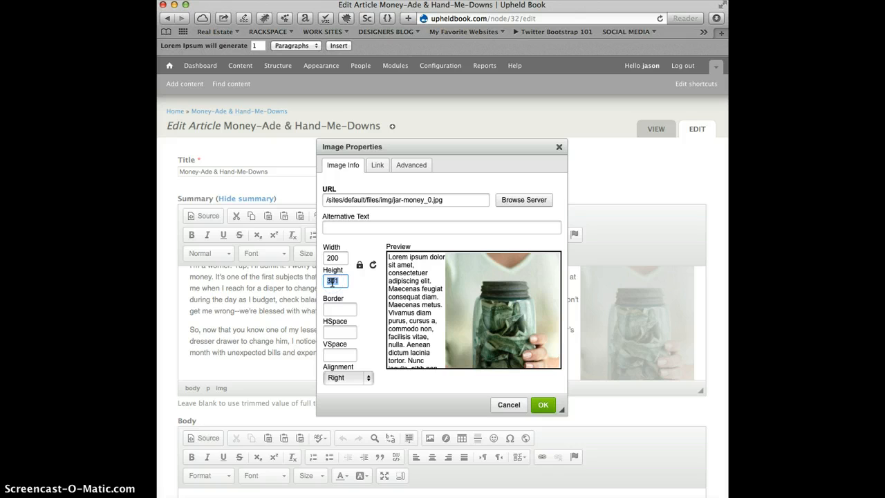
{"action": "type", "text": "200"}
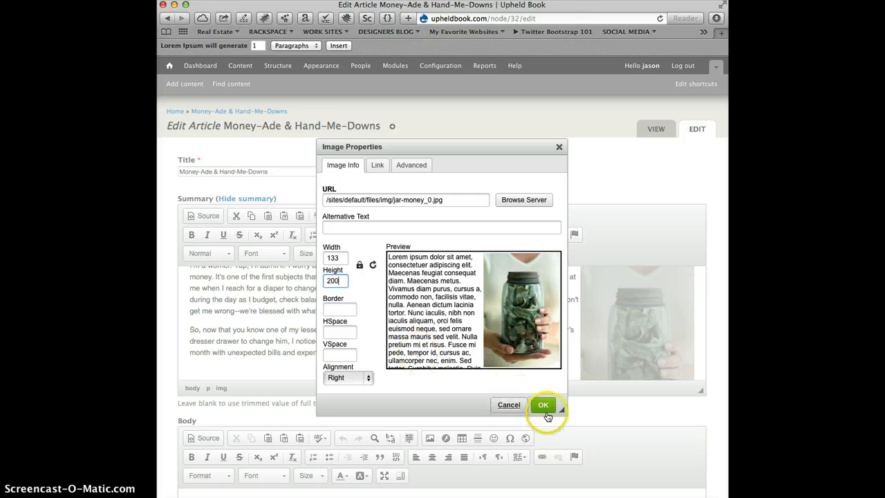
{"action": "left_click", "coordinate": [542, 406]}
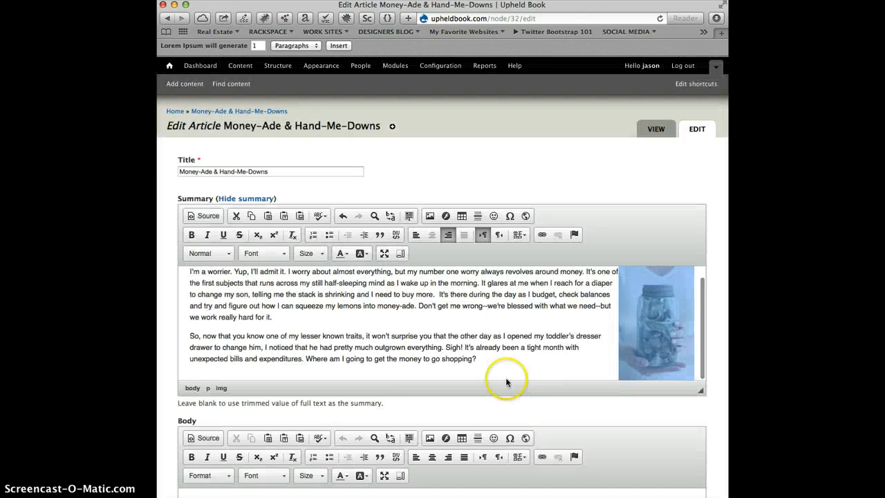
Save the Money-Ade & Hand-Me-Downs article and check its resized teaser image on the Blog page
{"action": "scroll", "coordinate": [503, 380], "scroll_direction": "down", "scroll_amount": 4}
{"action": "scroll", "coordinate": [226, 441], "scroll_direction": "down", "scroll_amount": 15}
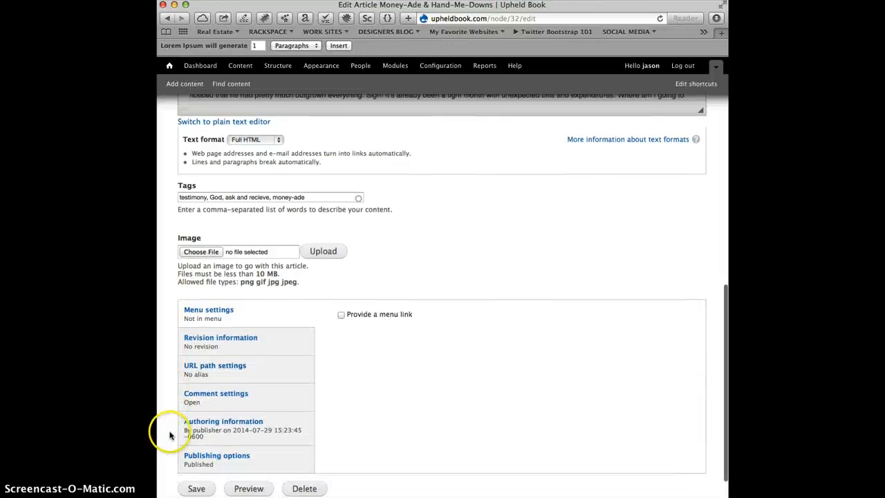
{"action": "scroll", "coordinate": [173, 439], "scroll_direction": "down", "scroll_amount": 2}
{"action": "left_click", "coordinate": [196, 450]}
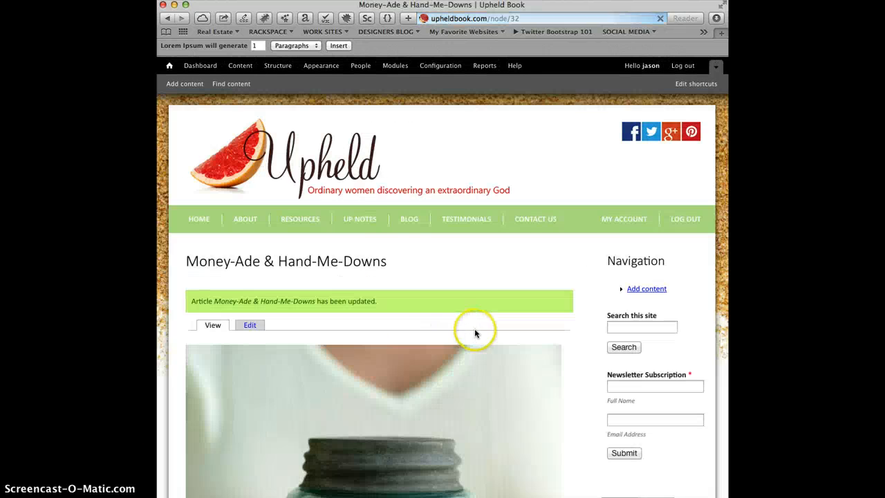
{"action": "left_click", "coordinate": [405, 221]}
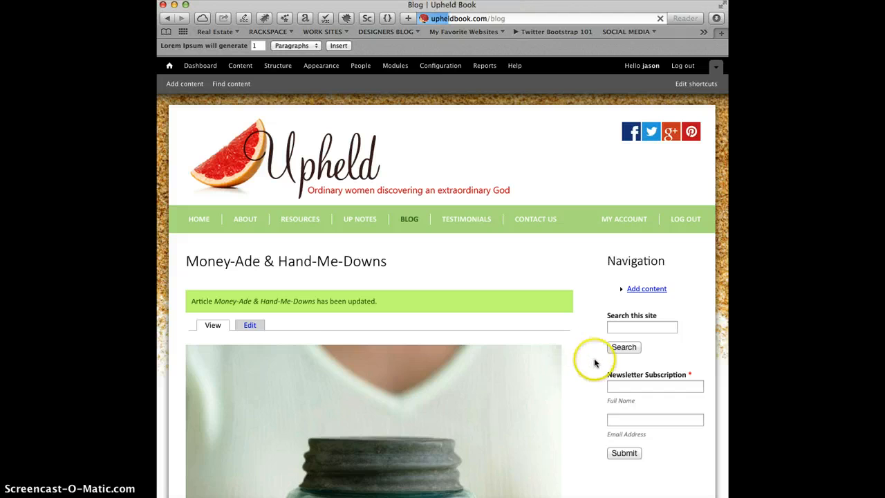
{"action": "scroll", "coordinate": [589, 362], "scroll_direction": "down", "scroll_amount": 5}
{"action": "scroll", "coordinate": [589, 363], "scroll_direction": "down", "scroll_amount": 3}
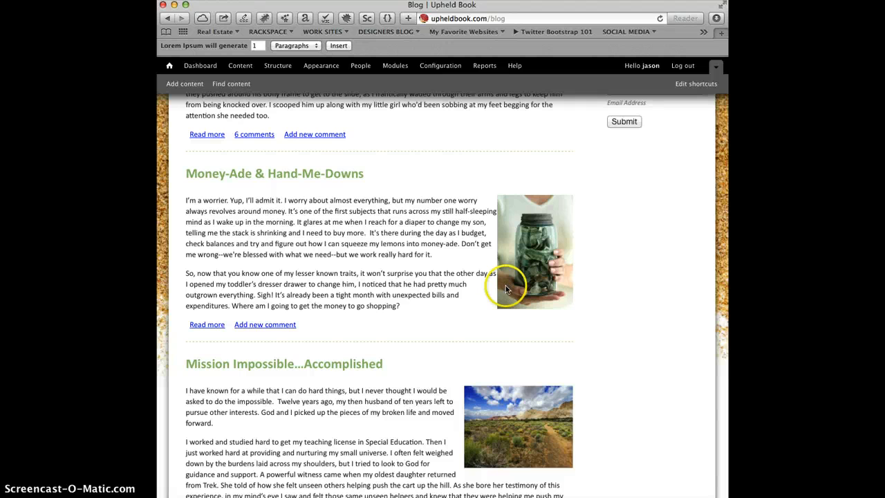
Find the "Because of Lionel Richie" post among the Blog page's teasers and open it for editing
{"action": "scroll", "coordinate": [505, 288], "scroll_direction": "up", "scroll_amount": 3}
{"action": "scroll", "coordinate": [505, 289], "scroll_direction": "down", "scroll_amount": 10}
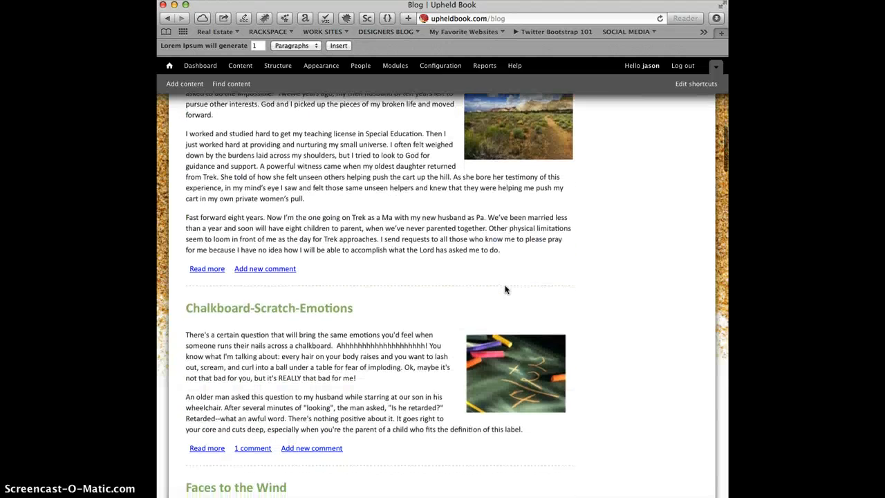
{"action": "scroll", "coordinate": [506, 289], "scroll_direction": "up", "scroll_amount": 7}
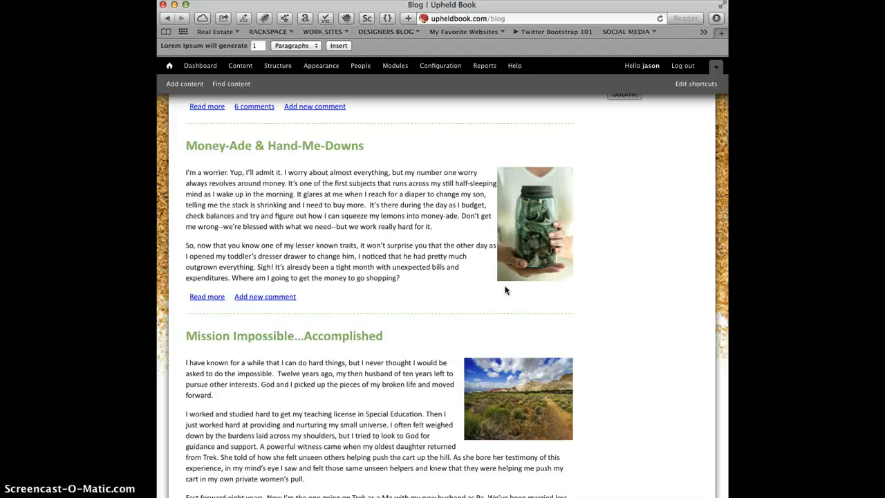
{"action": "scroll", "coordinate": [505, 289], "scroll_direction": "down", "scroll_amount": 20}
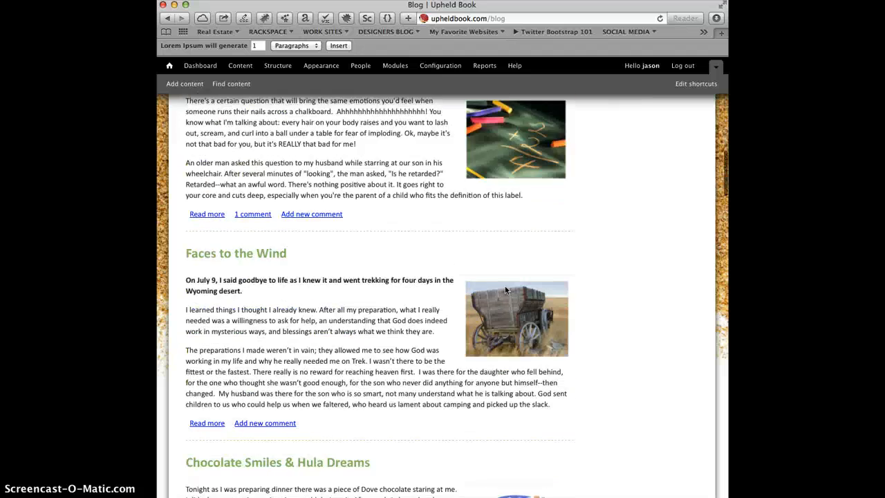
{"action": "scroll", "coordinate": [505, 291], "scroll_direction": "down", "scroll_amount": 20}
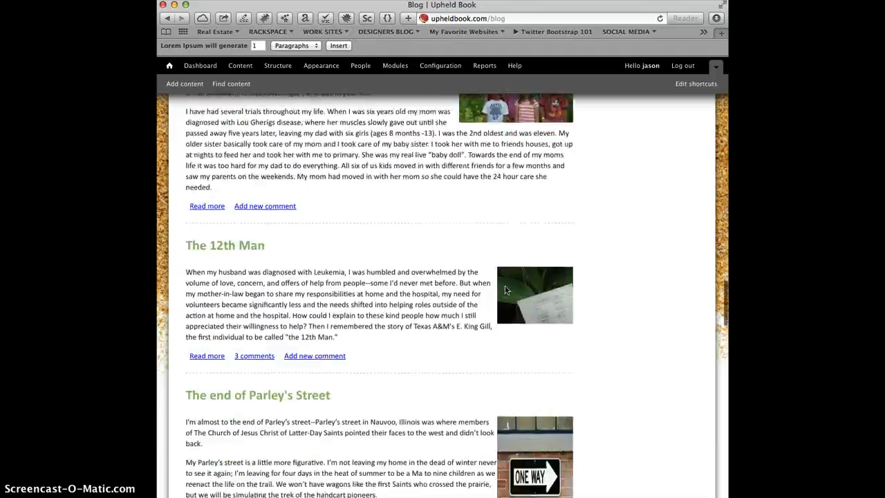
{"action": "scroll", "coordinate": [505, 290], "scroll_direction": "down", "scroll_amount": 3}
{"action": "scroll", "coordinate": [505, 291], "scroll_direction": "up", "scroll_amount": 7}
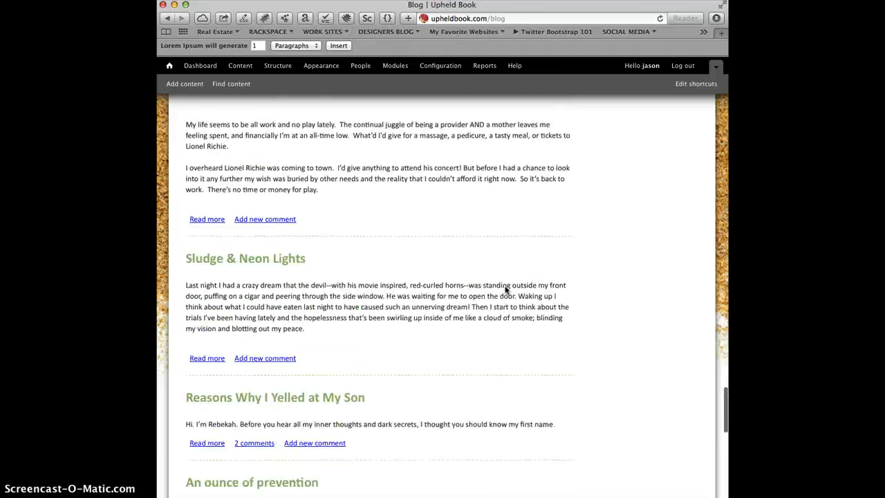
{"action": "scroll", "coordinate": [505, 290], "scroll_direction": "up", "scroll_amount": 1}
{"action": "left_click", "coordinate": [230, 160]}
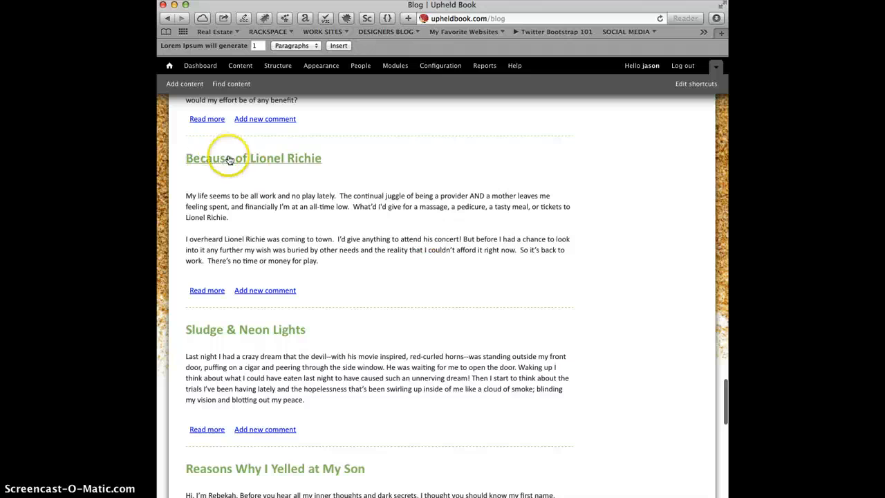
{"action": "left_click", "coordinate": [248, 289]}
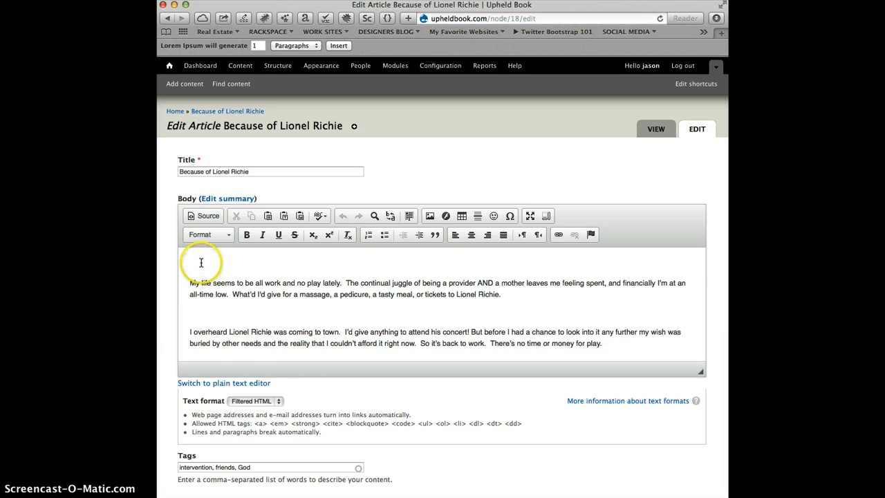
Set the article body's text format to Full HTML
{"action": "scroll", "coordinate": [312, 389], "scroll_direction": "down", "scroll_amount": 3}
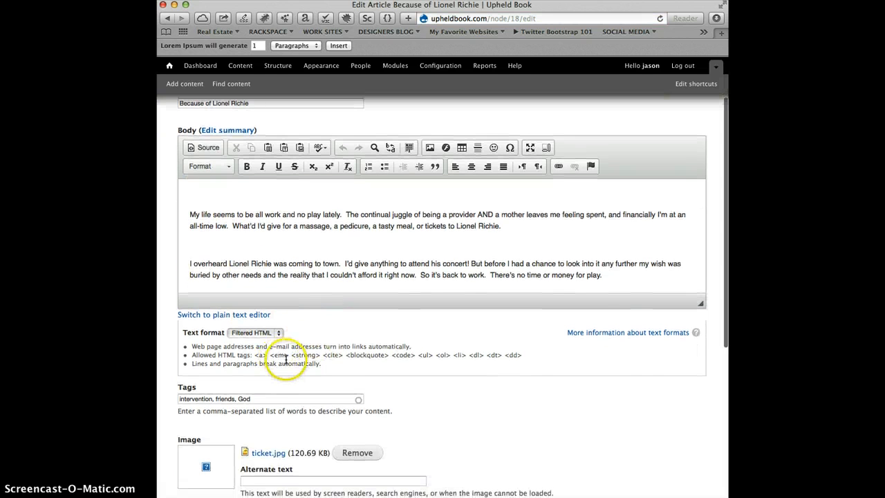
{"action": "scroll", "coordinate": [286, 361], "scroll_direction": "down", "scroll_amount": 1}
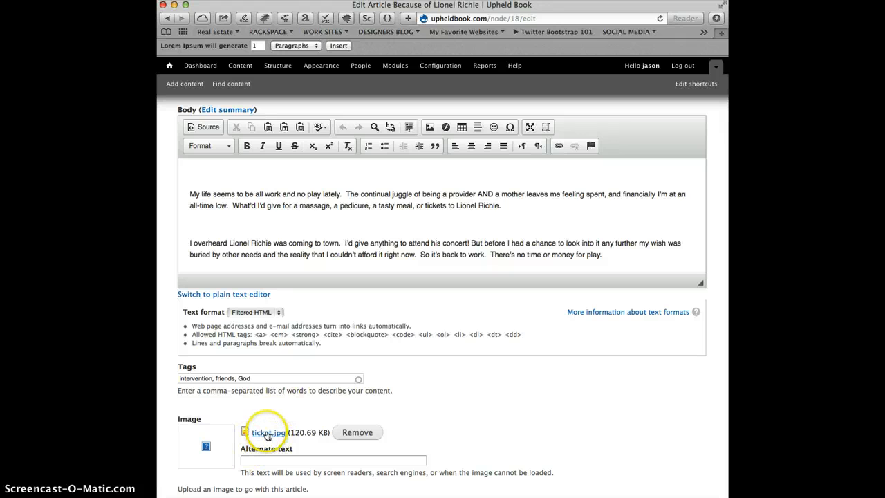
{"action": "left_click", "coordinate": [255, 312]}
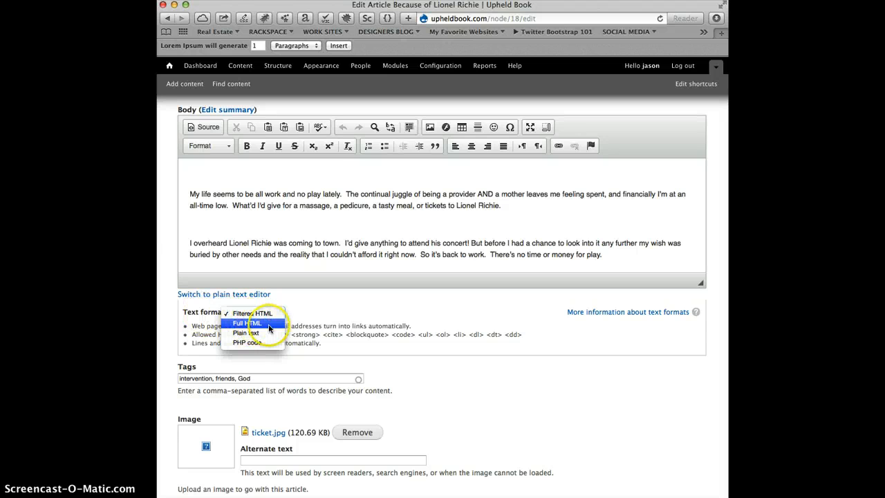
{"action": "left_click", "coordinate": [270, 327]}
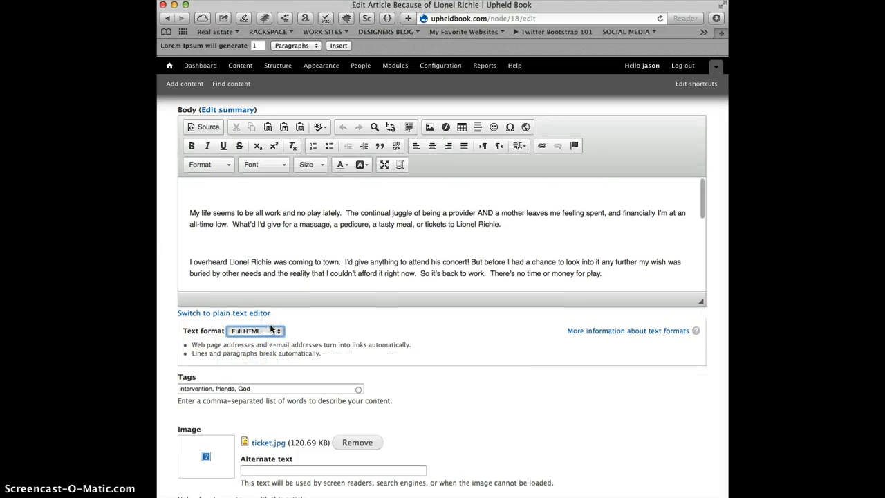
Delete the empty paragraphs before, between and after the text paragraphs in the article body
{"action": "left_click", "coordinate": [195, 189]}
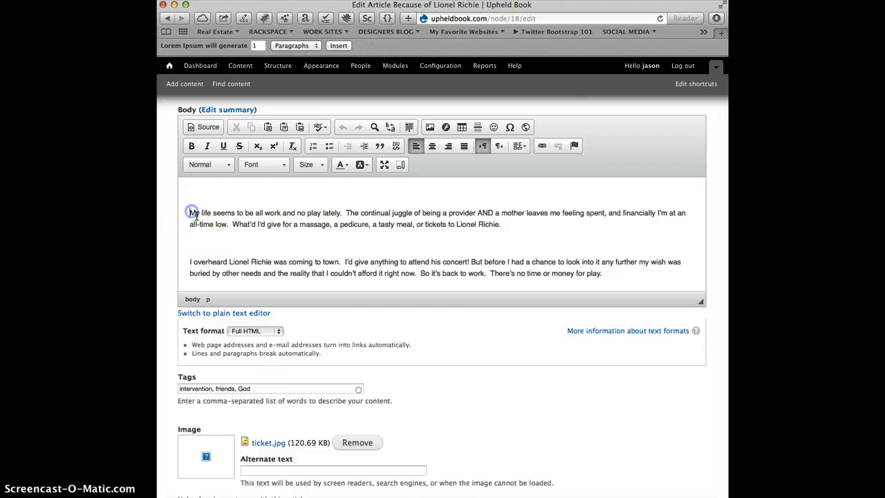
{"action": "key", "text": "BackSpace"}
{"action": "left_click", "coordinate": [206, 223]}
{"action": "key", "text": "BackSpace"}
{"action": "key", "text": "BackSpace"}
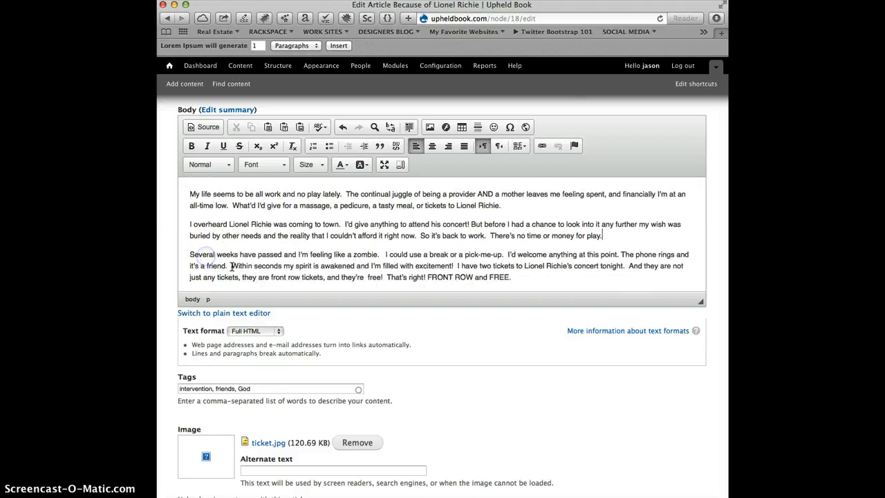
{"action": "scroll", "coordinate": [233, 268], "scroll_direction": "down", "scroll_amount": 1}
{"action": "left_click", "coordinate": [207, 254]}
{"action": "key", "text": "BackSpace"}
{"action": "scroll", "coordinate": [211, 265], "scroll_direction": "down", "scroll_amount": 2}
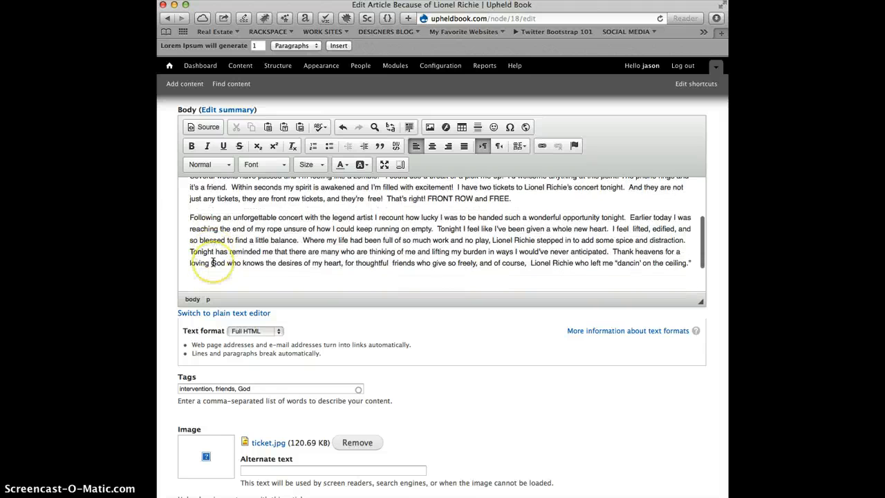
{"action": "key", "text": "BackSpace"}
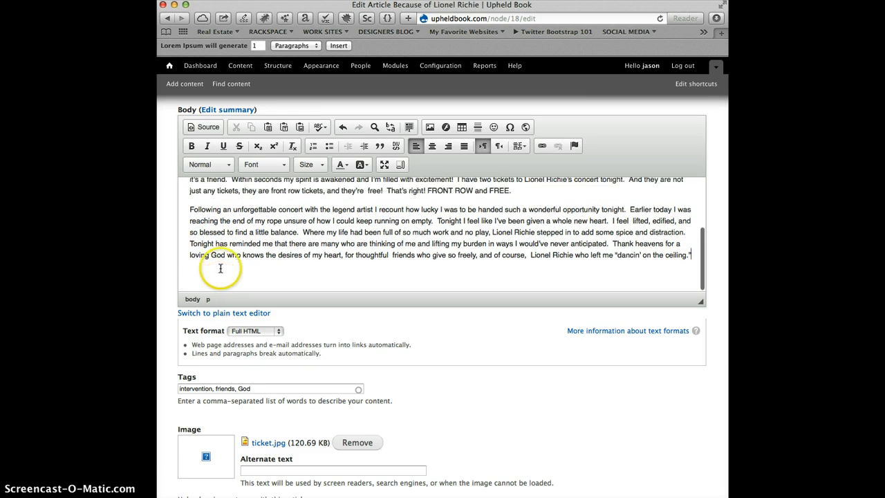
{"action": "scroll", "coordinate": [220, 268], "scroll_direction": "down", "scroll_amount": 2}
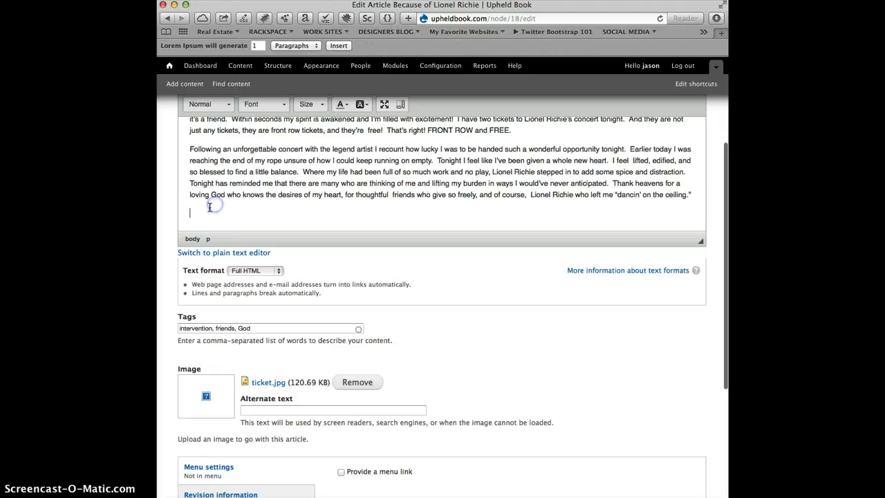
{"action": "key", "text": "BackSpace"}
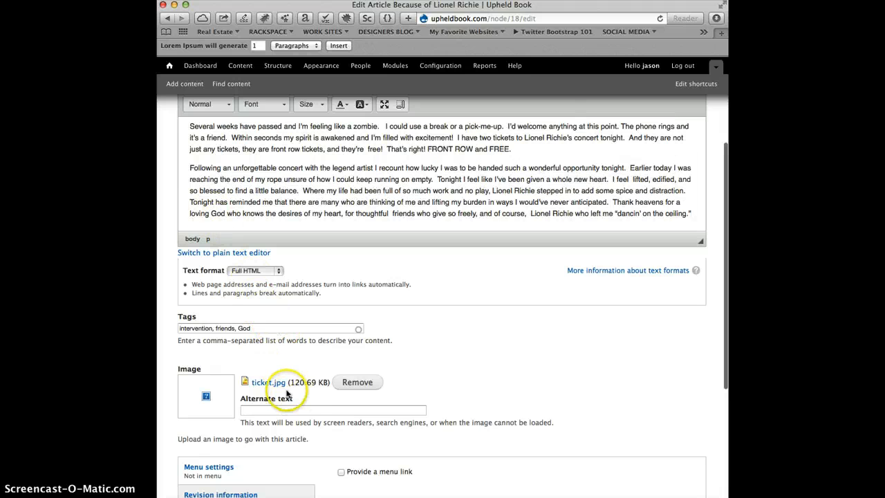
Begin inserting an image before the body's first paragraph and open the server's file browser, resized to show all its columns
{"action": "scroll", "coordinate": [300, 351], "scroll_direction": "up", "scroll_amount": 6}
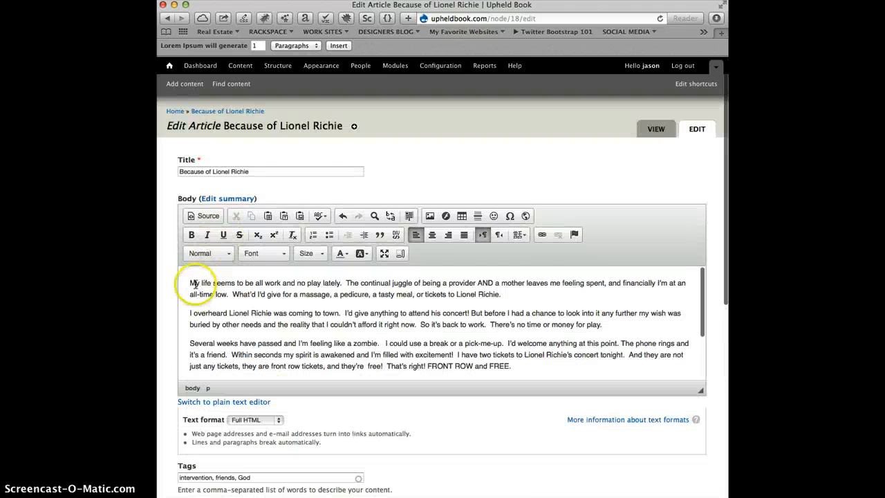
{"action": "left_click", "coordinate": [191, 282]}
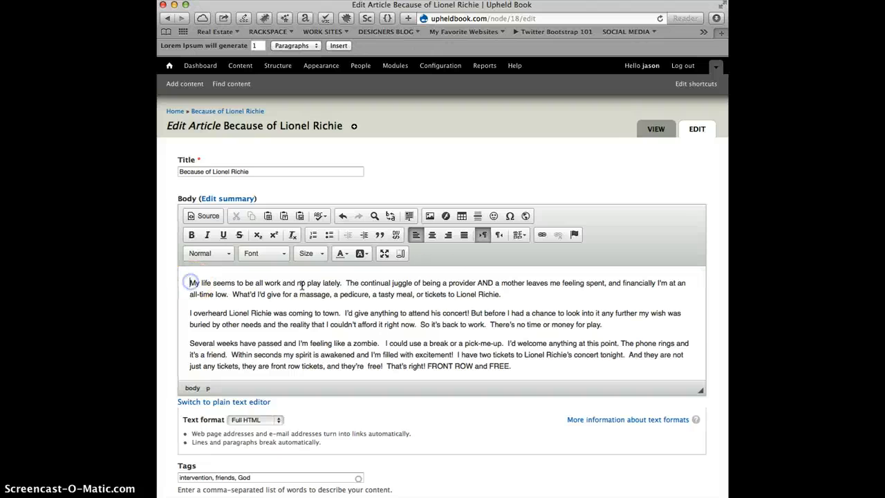
{"action": "left_click", "coordinate": [429, 216]}
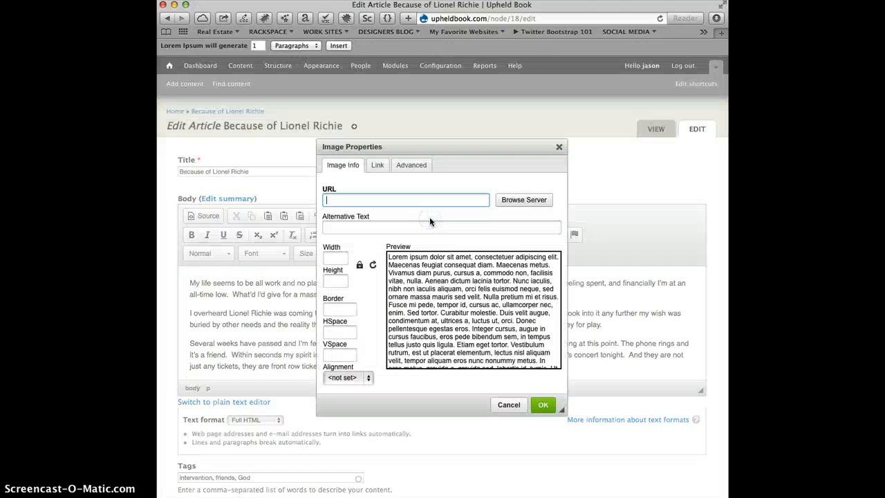
{"action": "left_click", "coordinate": [508, 201]}
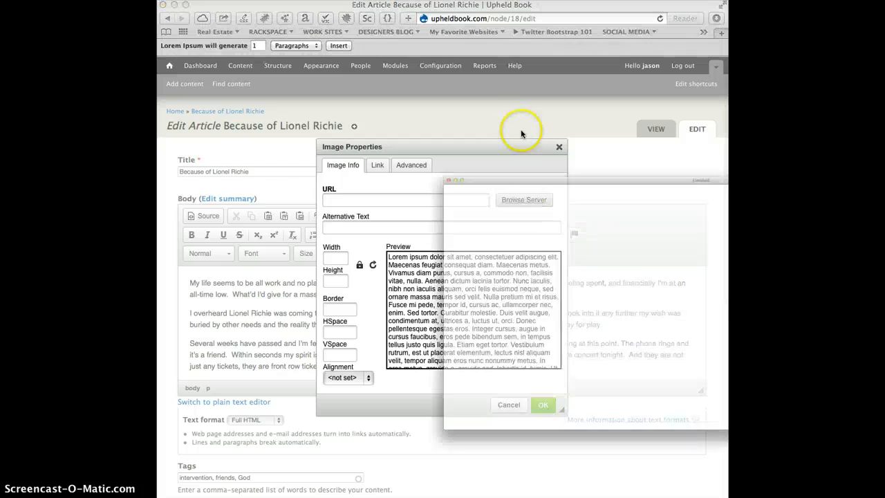
{"action": "left_click_drag", "start_coordinate": [488, 99], "coordinate": [384, 32]}
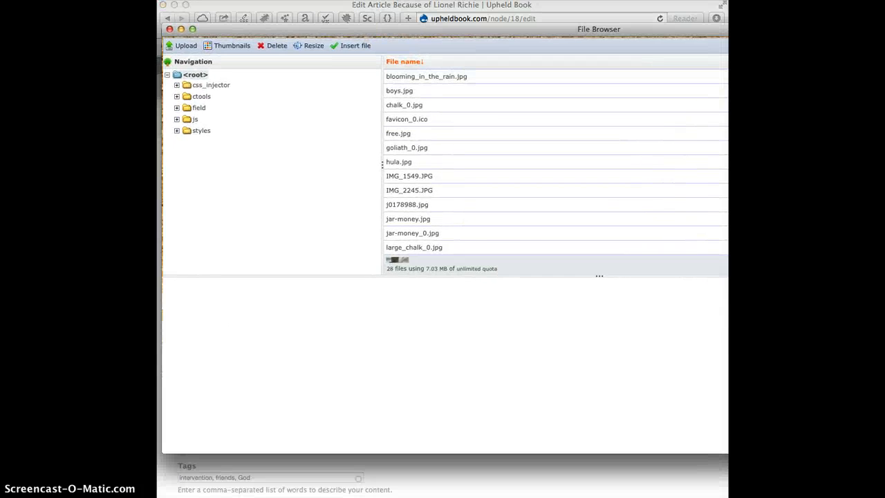
{"action": "left_click_drag", "start_coordinate": [884, 454], "coordinate": [698, 453]}
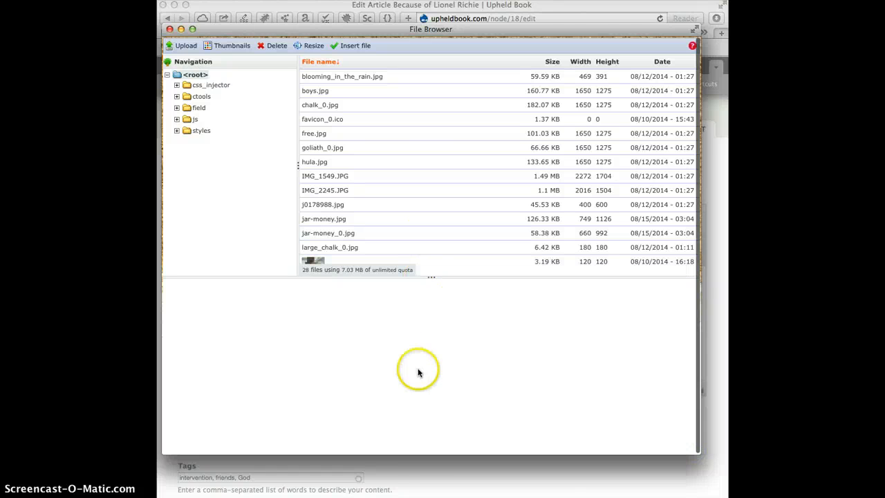
Insert ticket_0_0.jpg from the server and move the opening text into its own paragraph below the image
{"action": "scroll", "coordinate": [411, 482], "scroll_direction": "down", "scroll_amount": 1}
{"action": "scroll", "coordinate": [410, 479], "scroll_direction": "down", "scroll_amount": 3}
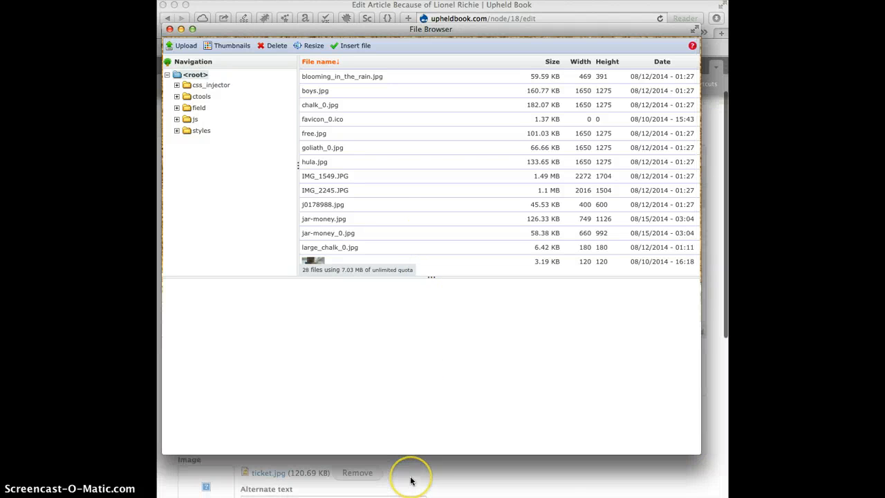
{"action": "scroll", "coordinate": [396, 228], "scroll_direction": "down", "scroll_amount": 1}
{"action": "scroll", "coordinate": [396, 214], "scroll_direction": "down", "scroll_amount": 5}
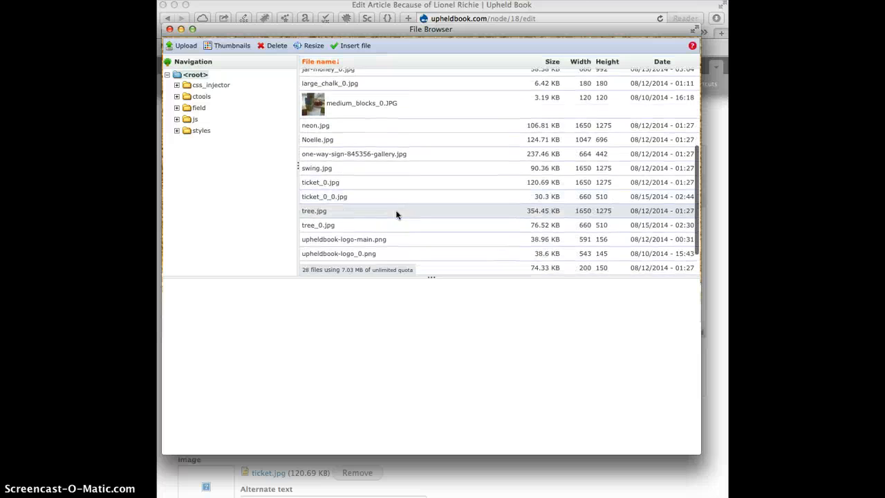
{"action": "left_click", "coordinate": [356, 181]}
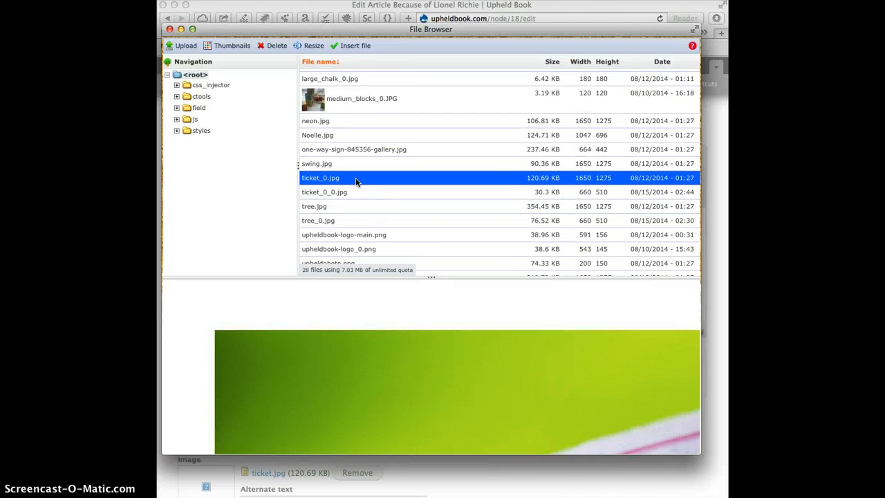
{"action": "left_click", "coordinate": [584, 192]}
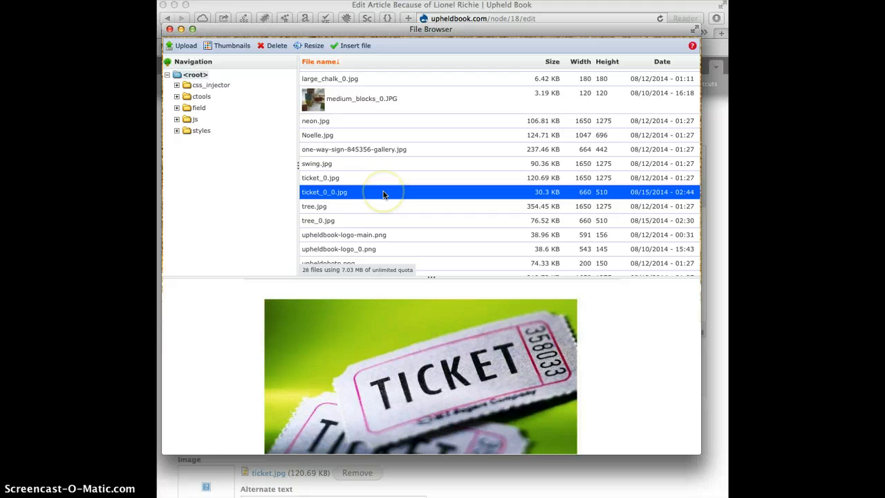
{"action": "left_click", "coordinate": [356, 47]}
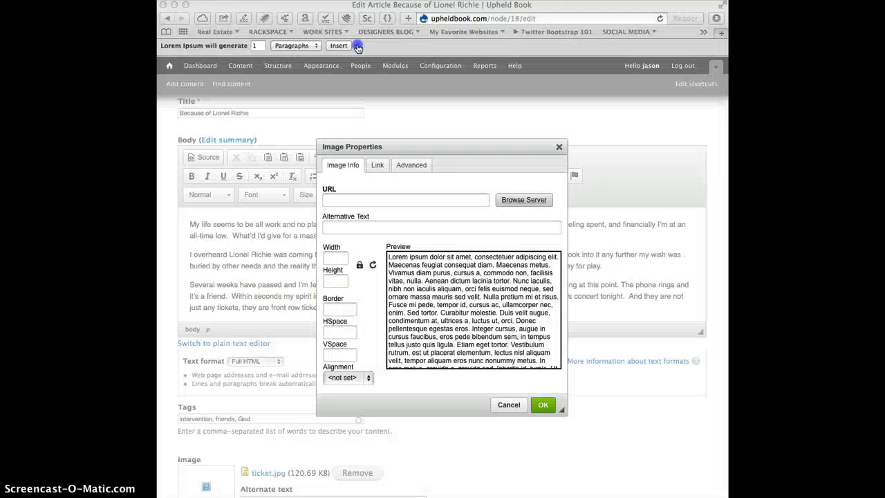
{"action": "left_click", "coordinate": [542, 404]}
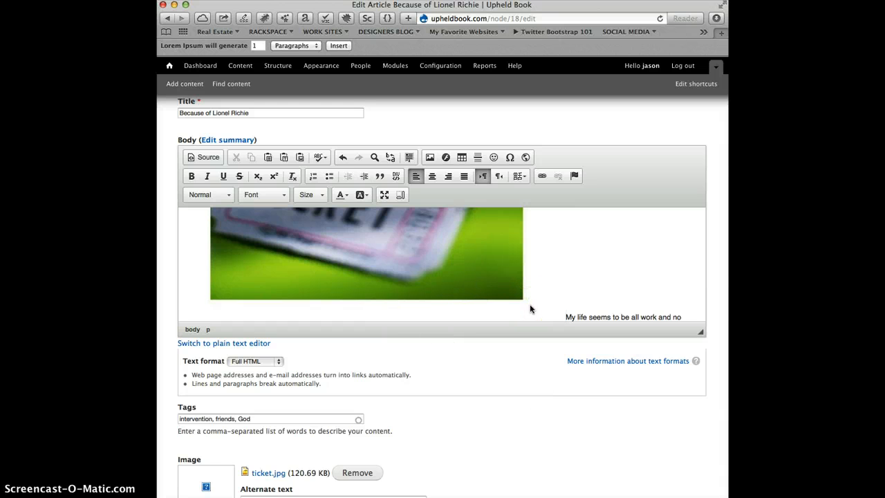
{"action": "key", "text": "Return"}
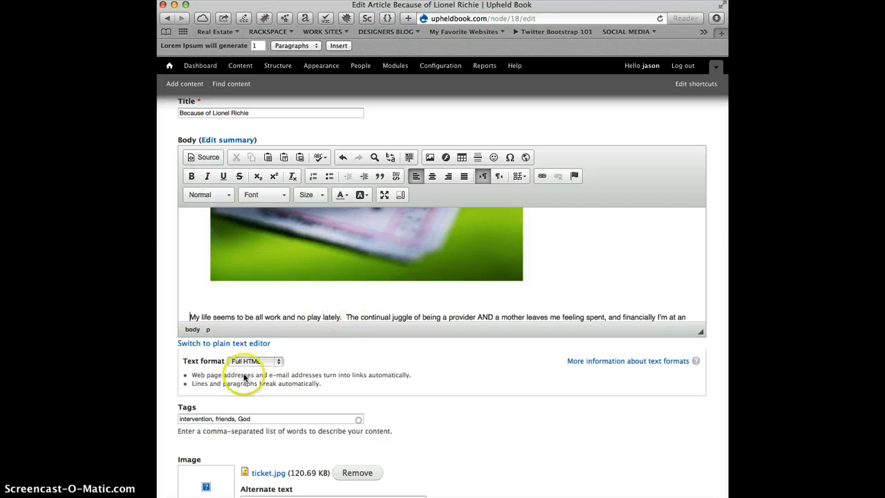
Copy the HTML of the ticket image and the first two paragraphs from the body into the article's summary
{"action": "left_click", "coordinate": [240, 343]}
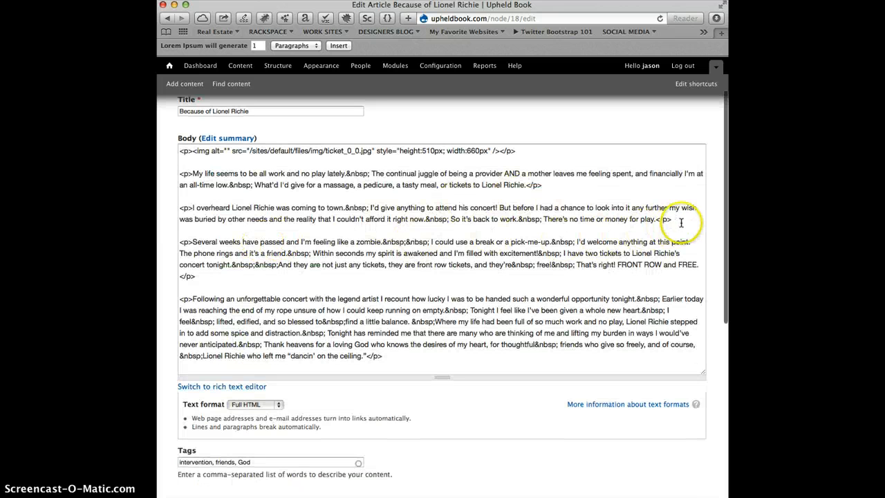
{"action": "key", "text": "super+a"}
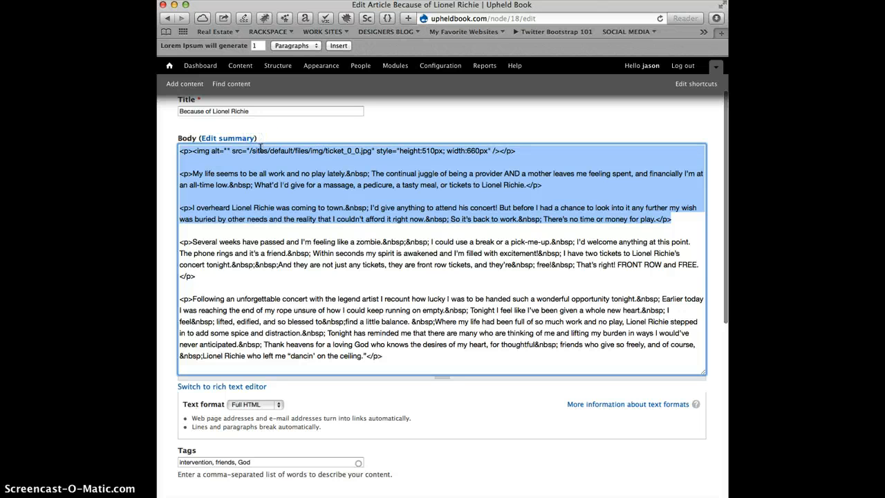
{"action": "left_click", "coordinate": [222, 139]}
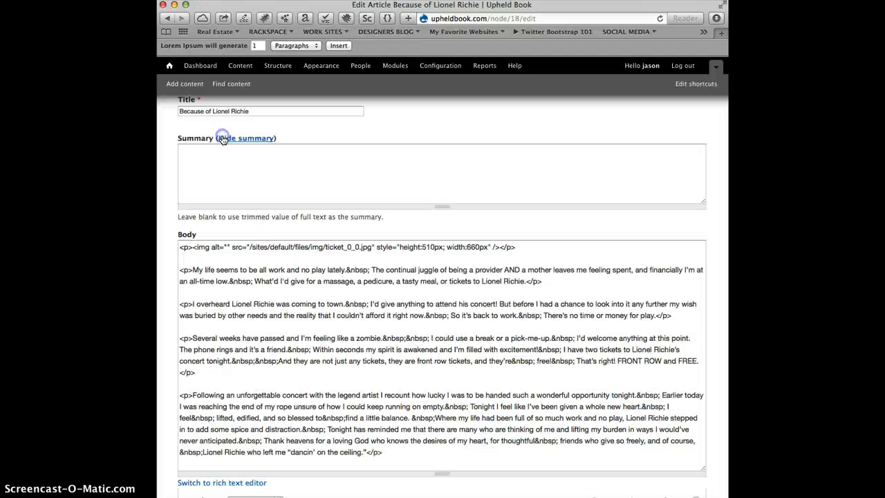
{"action": "left_click", "coordinate": [217, 161]}
{"action": "type", "text": "<p>My life seems to be all work and no play lately.&nbsp; The continual juggle of being a provider AND a mother leaves me feeling spent, and financially I'm at an all-time low.&nbsp; What'd I'd give for a massage, a pedicure, a tasty meal, or tickets to Lionel Richie.</p>  <p>I overheard Lionel Richie was coming to town.&nbsp; I'd give anything to attend his concert! But before I had a chance to look into it any further my wish was buried by other needs and the reality that I couldn't afford it right now.&nbsp; So it's back to work.&nbsp; There's no time or money for play.</p>"}
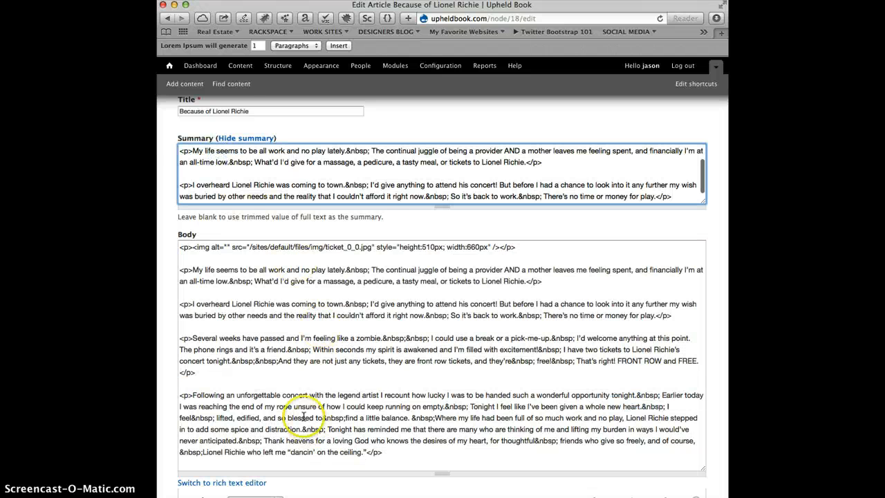
Return to the rich text editor and enlarge the summary's editing area to review the image and text
{"action": "scroll", "coordinate": [297, 418], "scroll_direction": "down", "scroll_amount": 1}
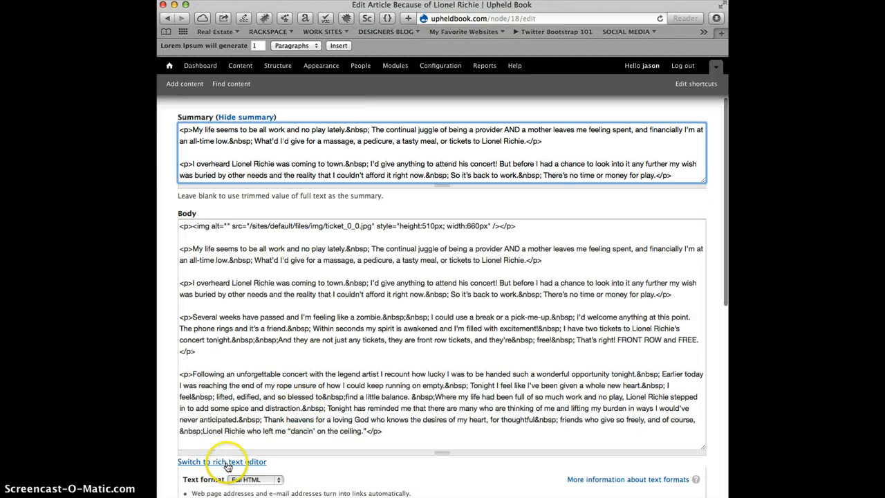
{"action": "left_click", "coordinate": [227, 464]}
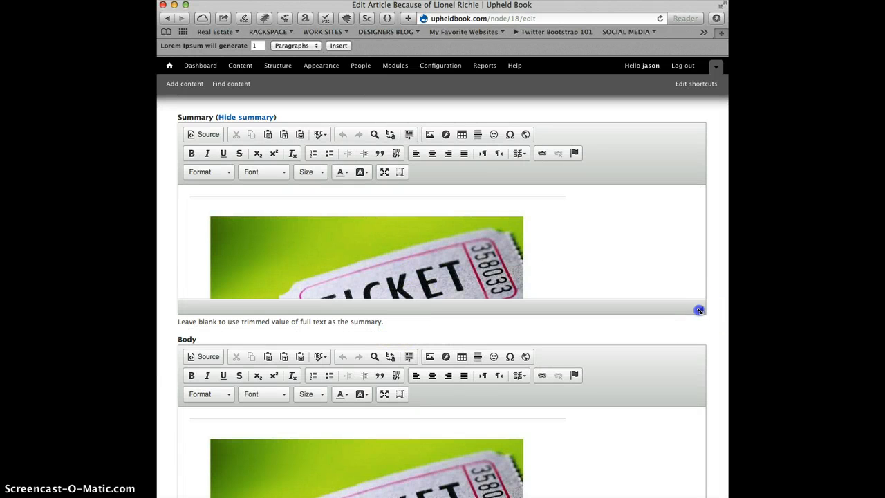
{"action": "left_click_drag", "start_coordinate": [699, 310], "coordinate": [699, 456]}
{"action": "scroll", "coordinate": [562, 311], "scroll_direction": "down", "scroll_amount": 2}
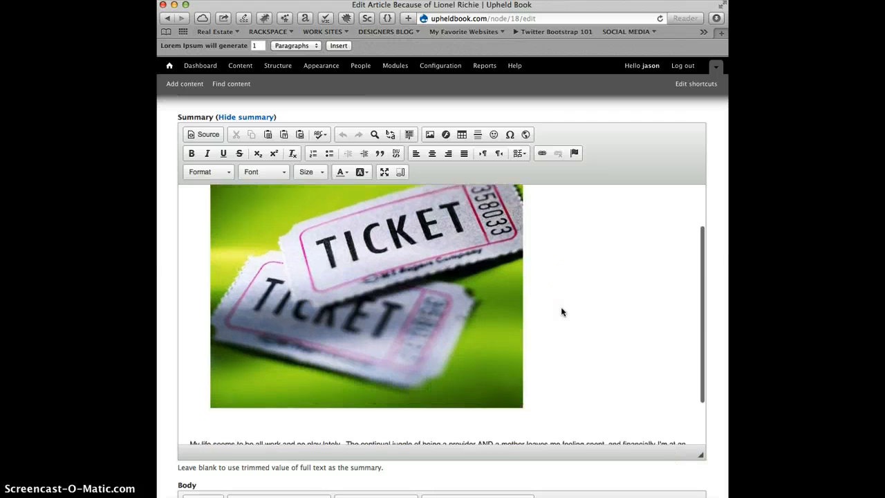
{"action": "scroll", "coordinate": [561, 311], "scroll_direction": "down", "scroll_amount": 3}
{"action": "scroll", "coordinate": [561, 311], "scroll_direction": "up", "scroll_amount": 8}
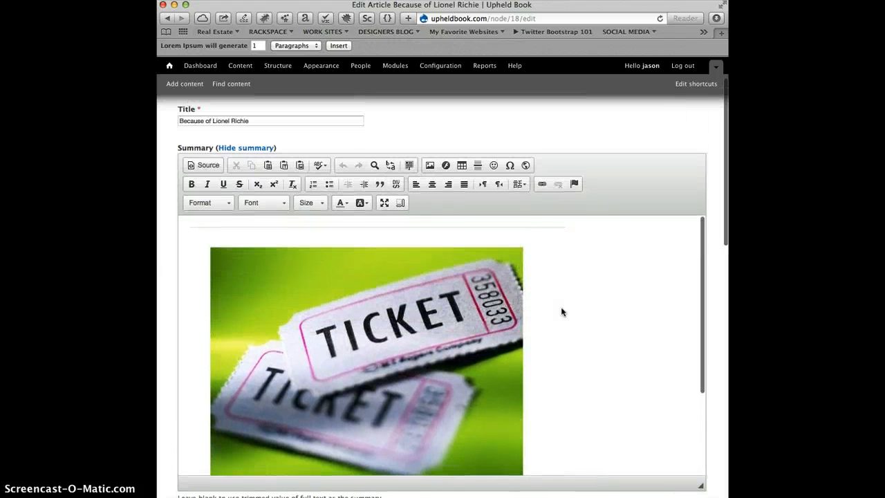
{"action": "scroll", "coordinate": [561, 311], "scroll_direction": "up", "scroll_amount": 2}
{"action": "scroll", "coordinate": [561, 311], "scroll_direction": "down", "scroll_amount": 6}
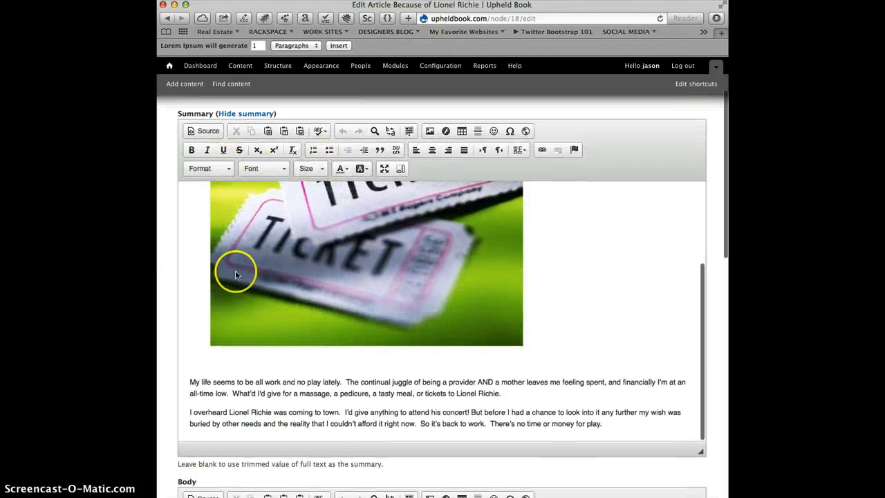
Align the summary's ticket image right and set its width to 200 with proportions kept
{"action": "left_click", "coordinate": [289, 305]}
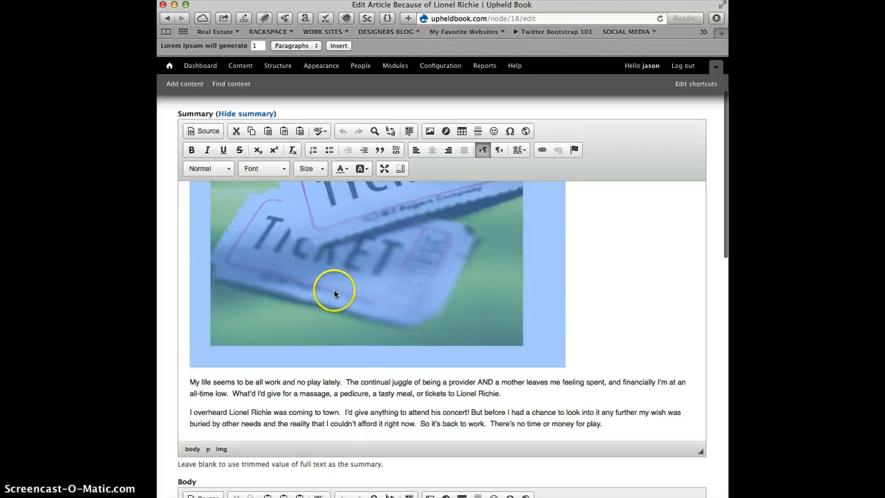
{"action": "left_click", "coordinate": [429, 131]}
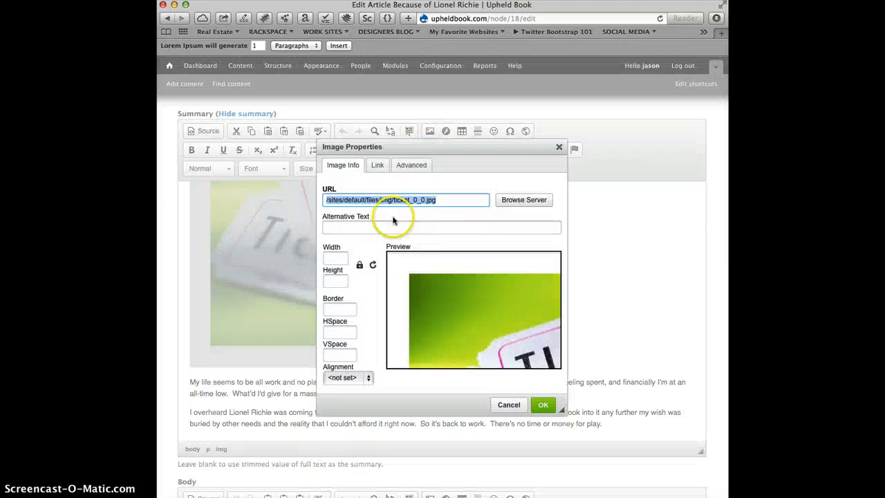
{"action": "left_click", "coordinate": [348, 377]}
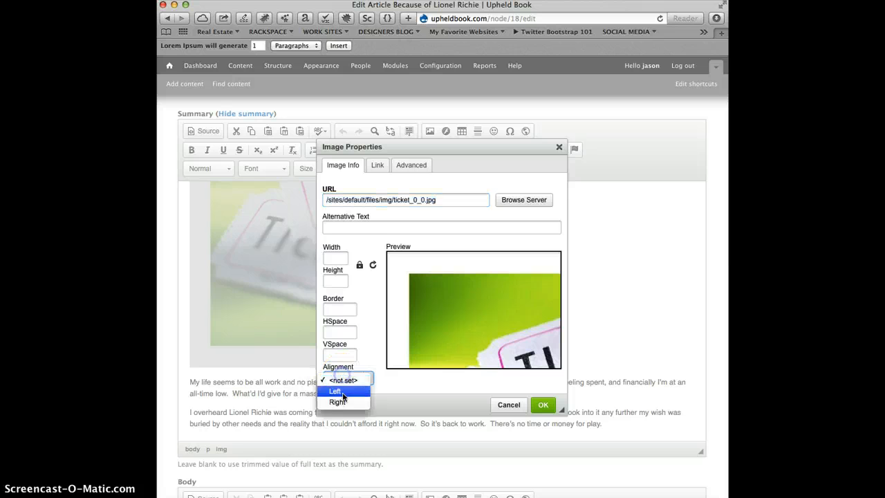
{"action": "left_click", "coordinate": [346, 403]}
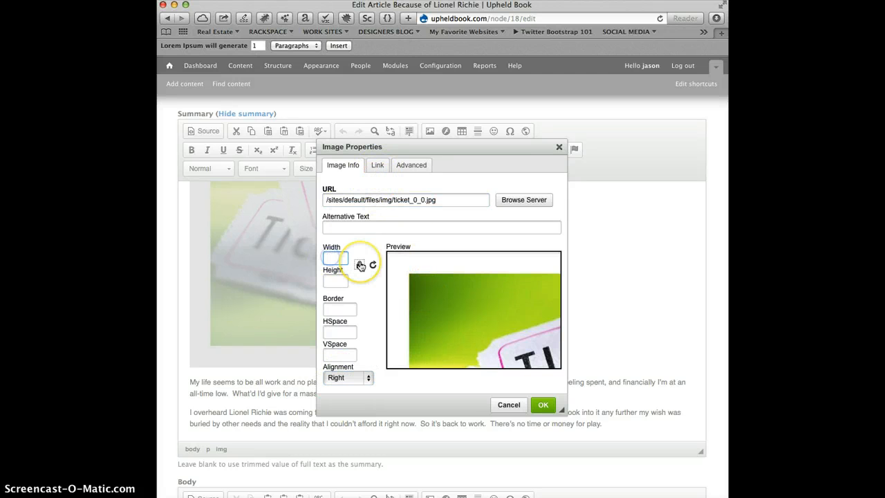
{"action": "type", "text": "200"}
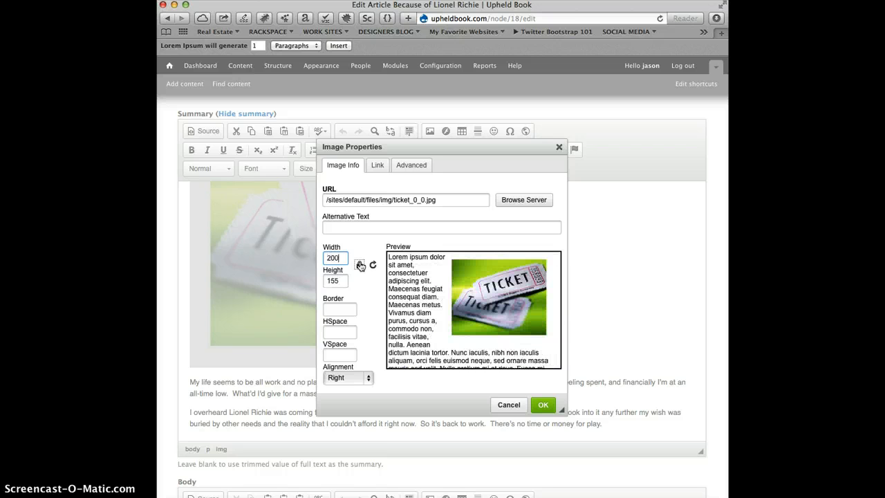
{"action": "left_click", "coordinate": [543, 407]}
{"action": "left_click", "coordinate": [517, 261]}
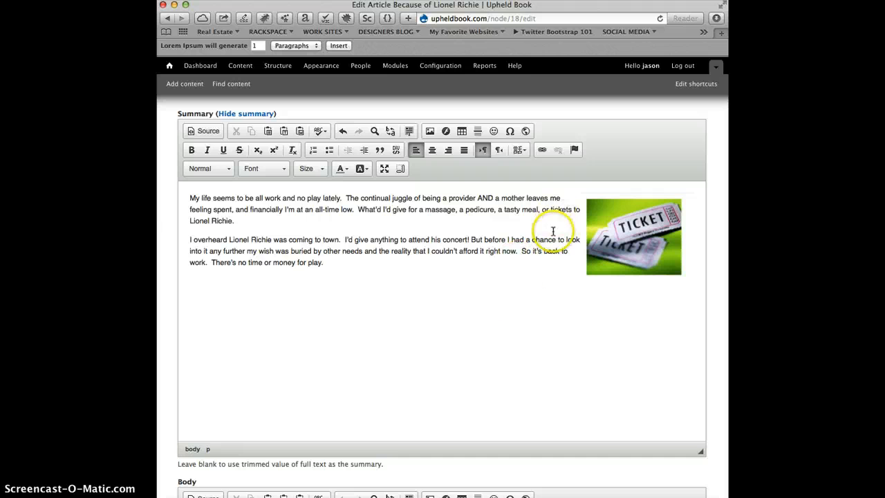
{"action": "scroll", "coordinate": [383, 422], "scroll_direction": "down", "scroll_amount": 5}
{"action": "scroll", "coordinate": [627, 385], "scroll_direction": "down", "scroll_amount": 10}
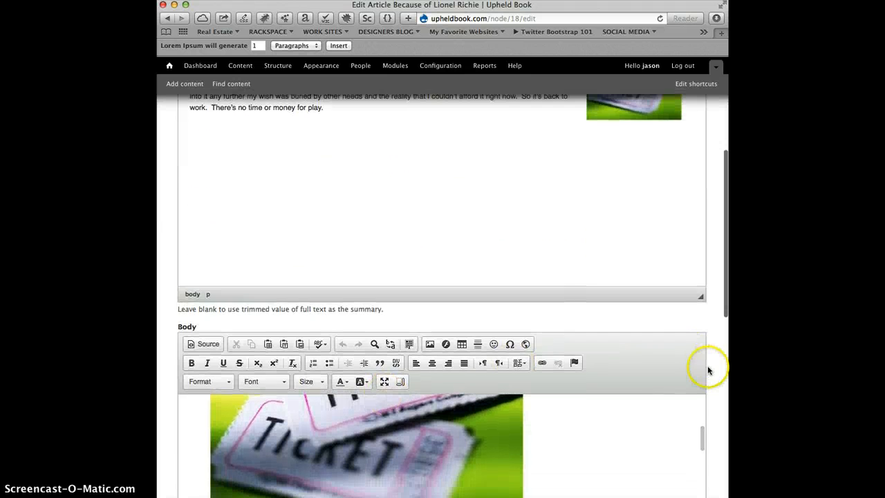
Remove the attached ticket.jpg from the article's image field and try to save the article
{"action": "scroll", "coordinate": [647, 386], "scroll_direction": "down", "scroll_amount": 2}
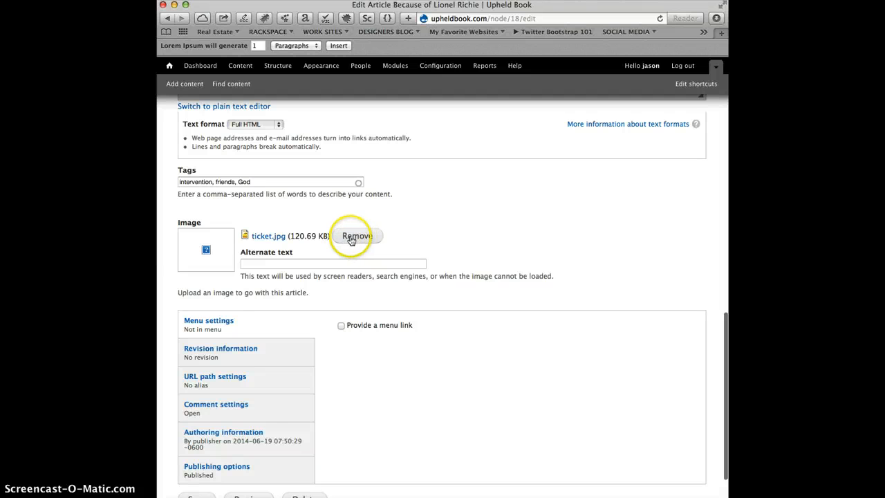
{"action": "left_click", "coordinate": [351, 238]}
{"action": "left_click", "coordinate": [197, 475]}
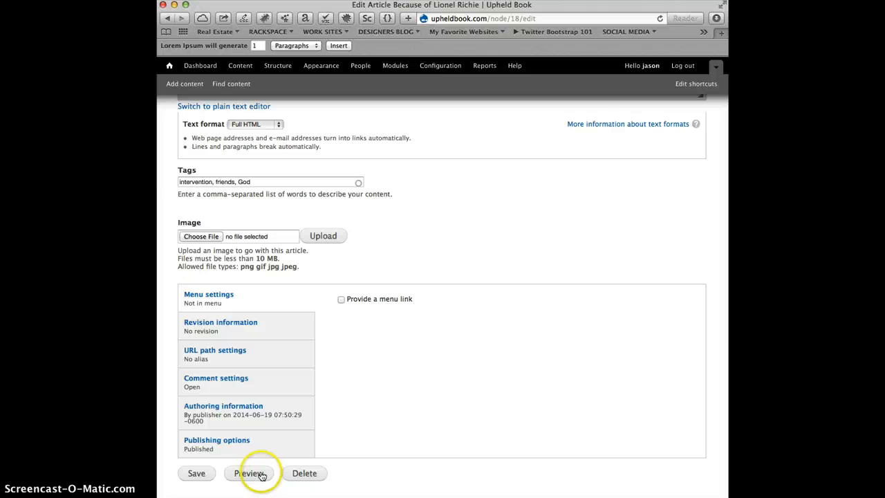
View the "Because of Lionel Richie" article page and reopen the article for editing
{"action": "scroll", "coordinate": [474, 238], "scroll_direction": "up", "scroll_amount": 15}
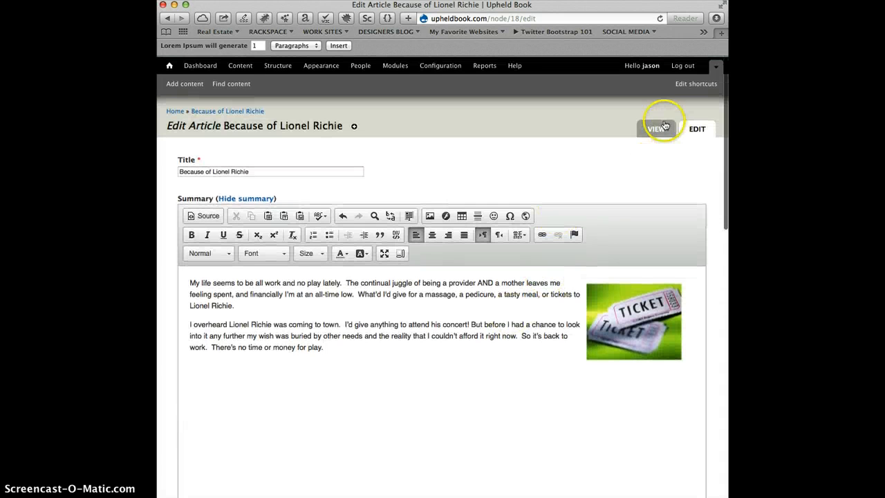
{"action": "left_click", "coordinate": [656, 130]}
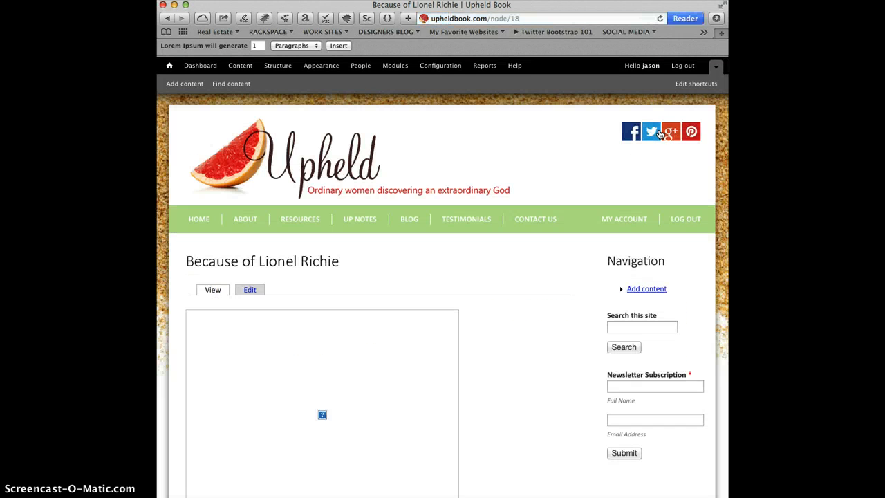
{"action": "left_click", "coordinate": [250, 290]}
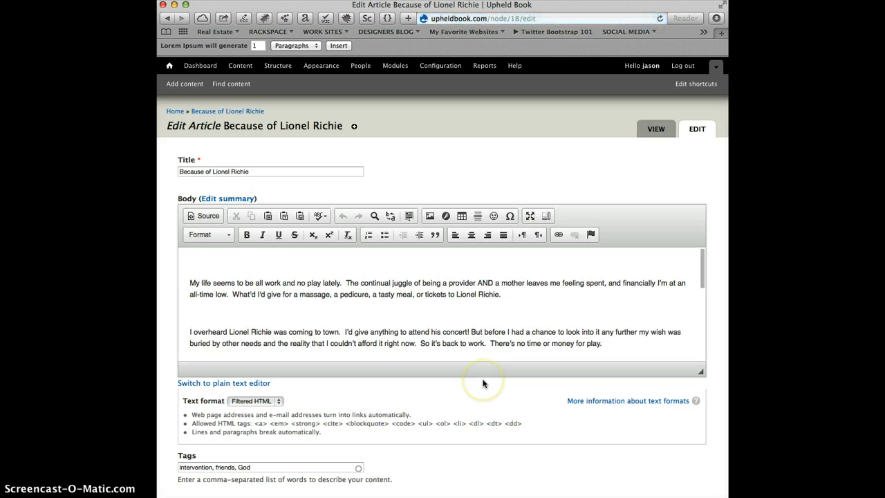
Delete the empty lines above the body's opening paragraph and between its first three paragraphs
{"action": "left_click", "coordinate": [197, 259]}
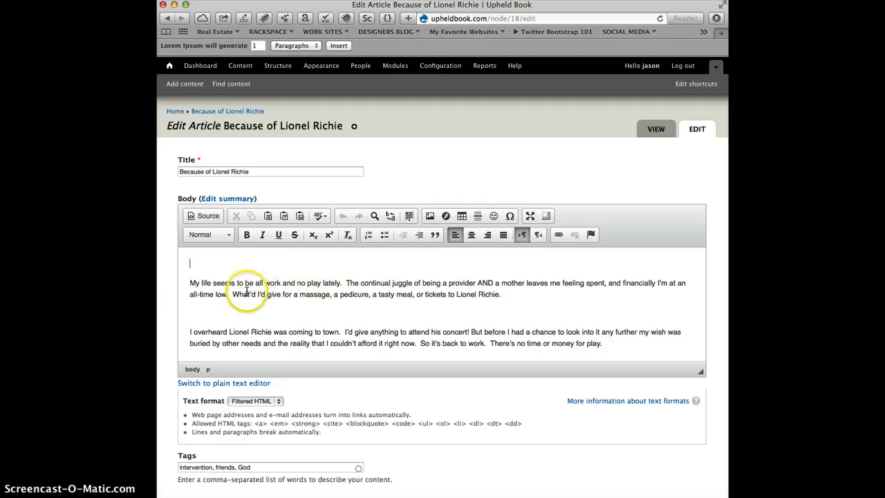
{"action": "key", "text": "BackSpace"}
{"action": "left_click", "coordinate": [198, 289]}
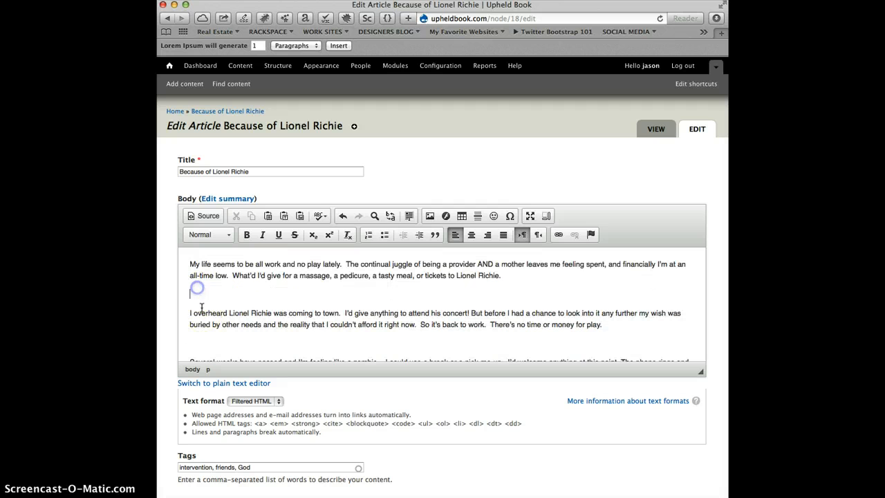
{"action": "key", "text": "BackSpace"}
{"action": "left_click", "coordinate": [203, 324]}
{"action": "key", "text": "BackSpace"}
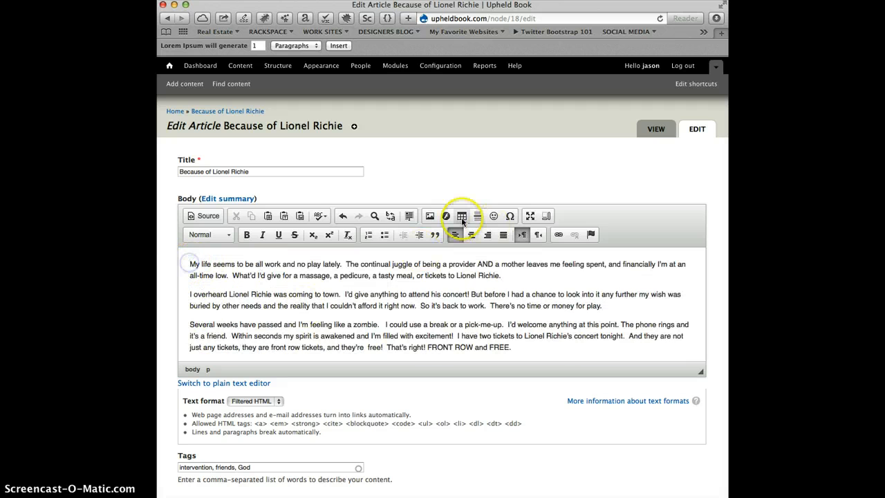
{"action": "left_click", "coordinate": [429, 216]}
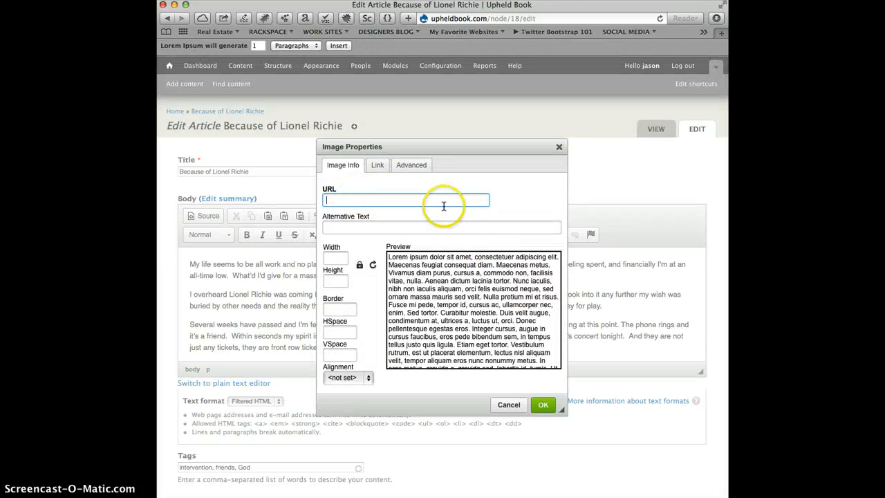
{"action": "left_click", "coordinate": [495, 408]}
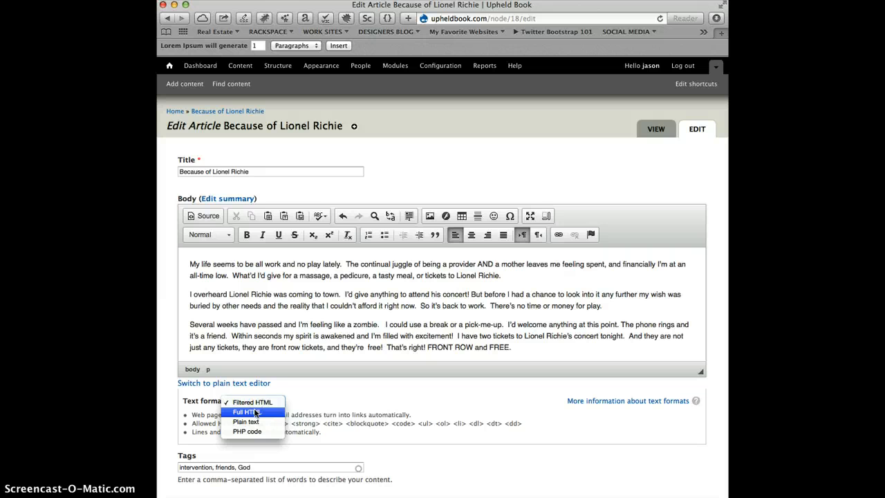
{"action": "left_click", "coordinate": [385, 309]}
{"action": "left_click", "coordinate": [430, 216]}
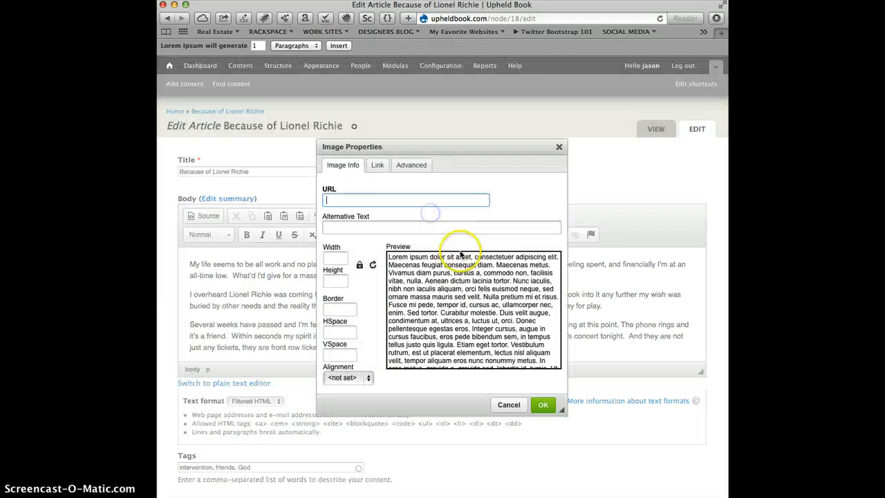
{"action": "left_click", "coordinate": [509, 404]}
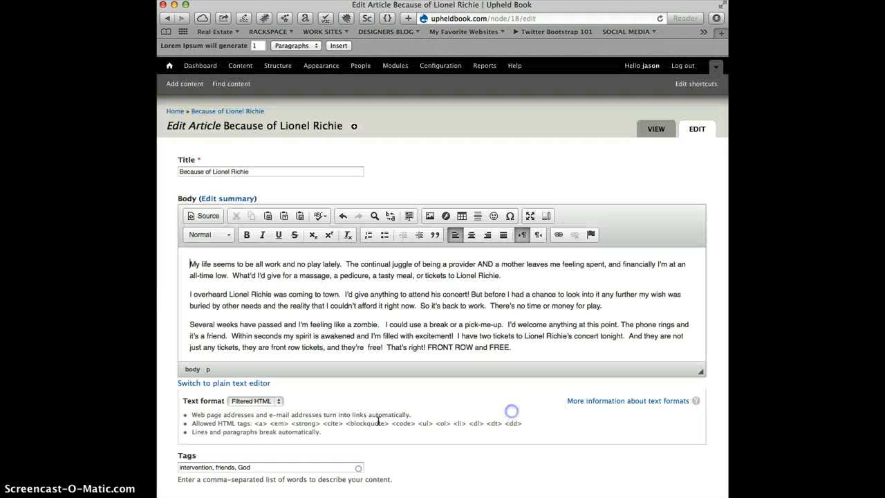
Change the text format to Full HTML and insert tree_0.jpg from the server in its own paragraph above the body text
{"action": "left_click", "coordinate": [255, 402]}
{"action": "left_click", "coordinate": [248, 412]}
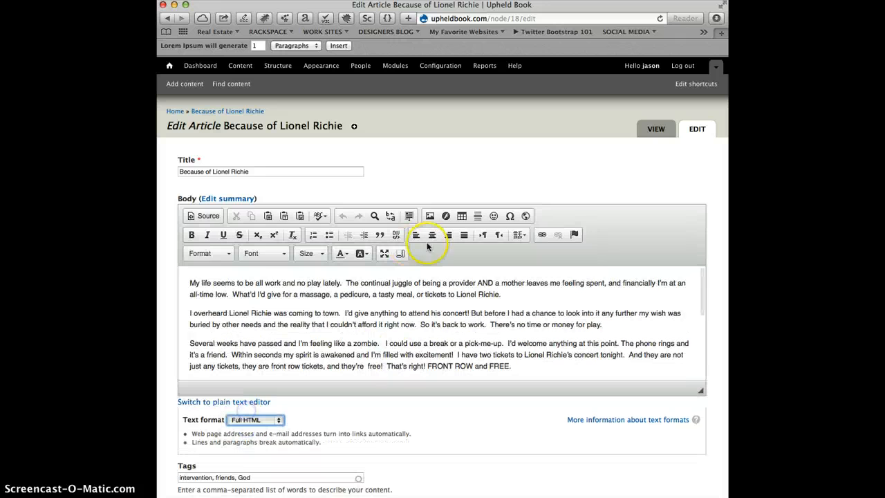
{"action": "left_click", "coordinate": [193, 282]}
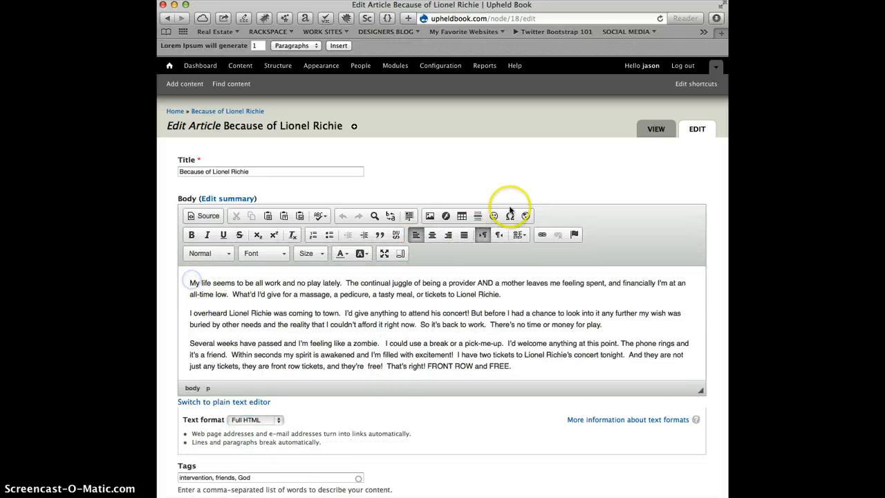
{"action": "left_click", "coordinate": [429, 216]}
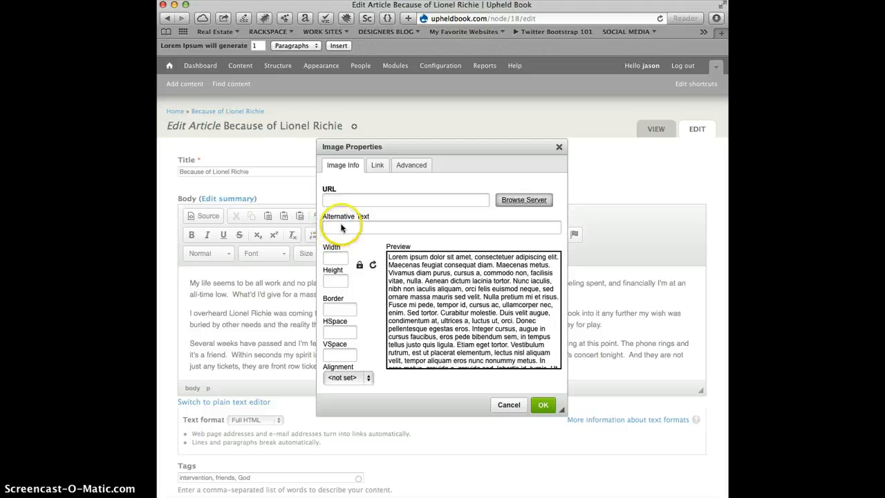
{"action": "left_click_drag", "start_coordinate": [417, 94], "coordinate": [324, 31]}
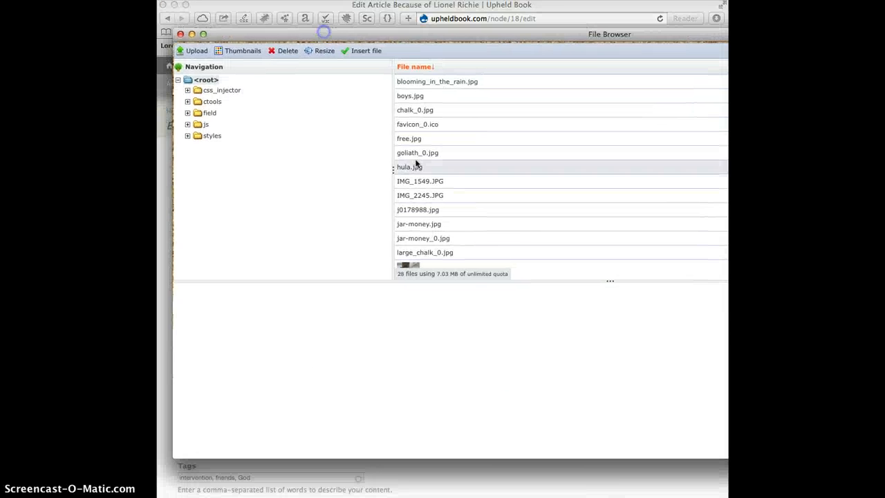
{"action": "left_click_drag", "start_coordinate": [727, 456], "coordinate": [645, 450]}
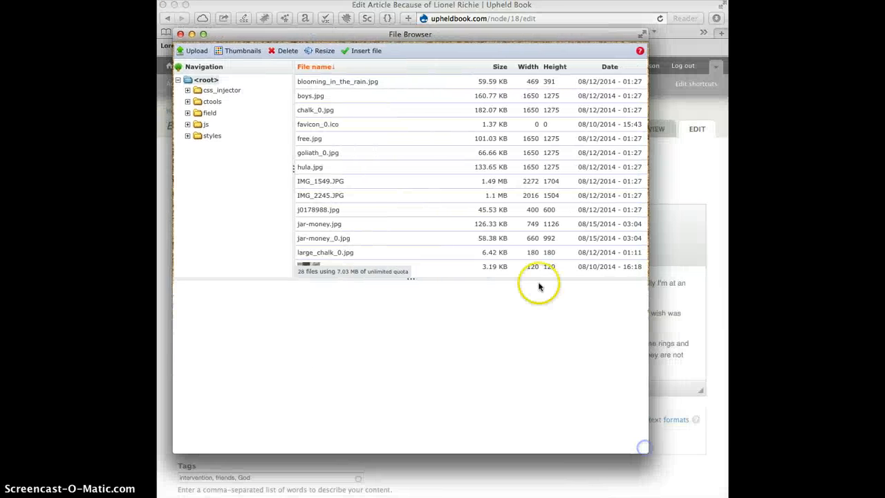
{"action": "scroll", "coordinate": [407, 231], "scroll_direction": "down", "scroll_amount": 5}
{"action": "scroll", "coordinate": [407, 232], "scroll_direction": "down", "scroll_amount": 2}
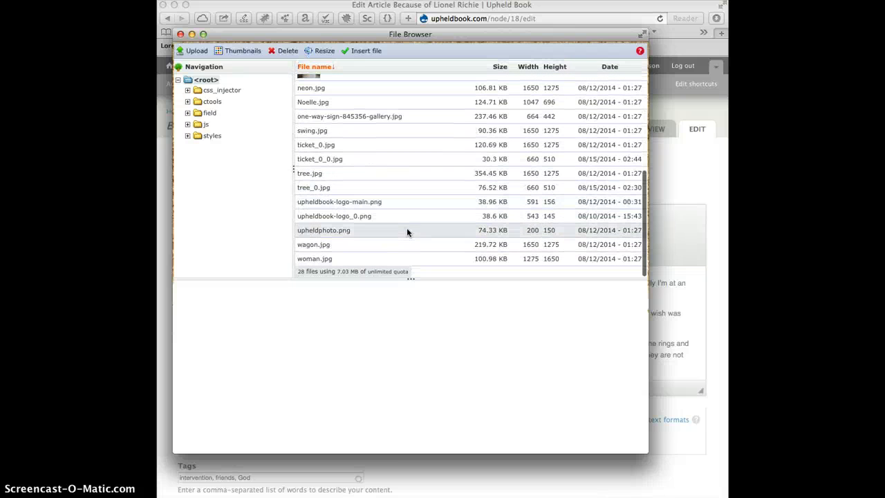
{"action": "left_click", "coordinate": [360, 187]}
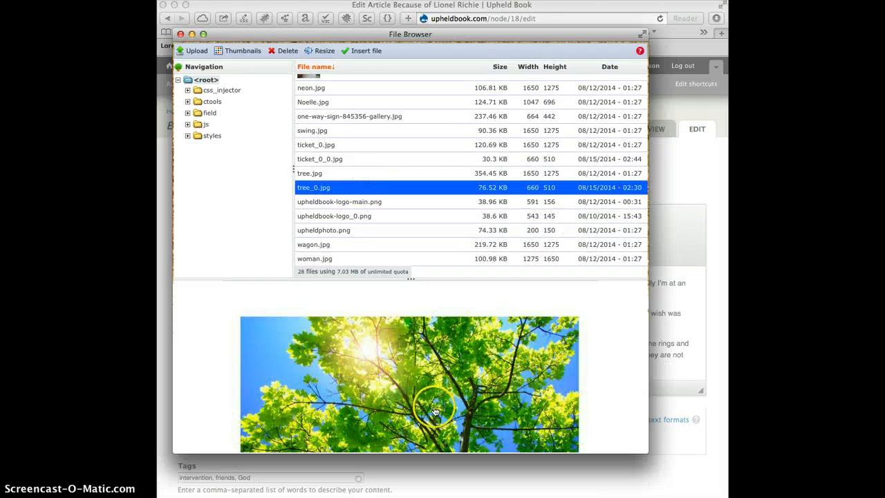
{"action": "left_click", "coordinate": [357, 51]}
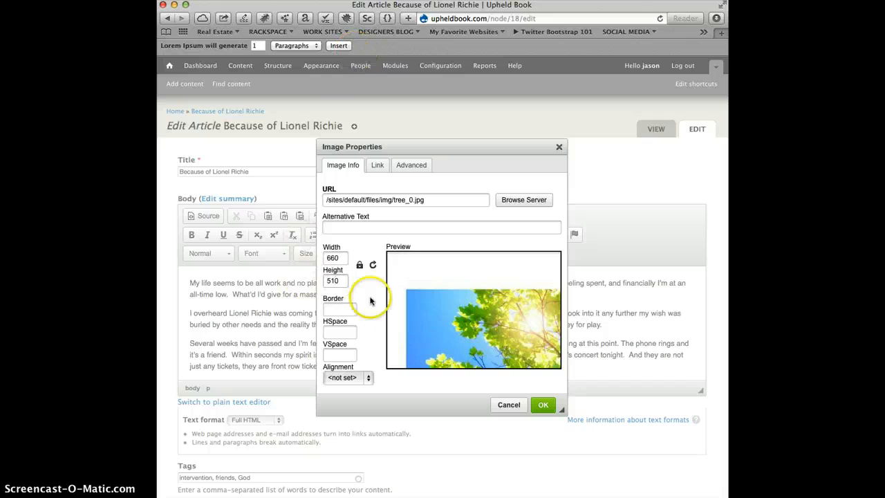
{"action": "left_click", "coordinate": [541, 405]}
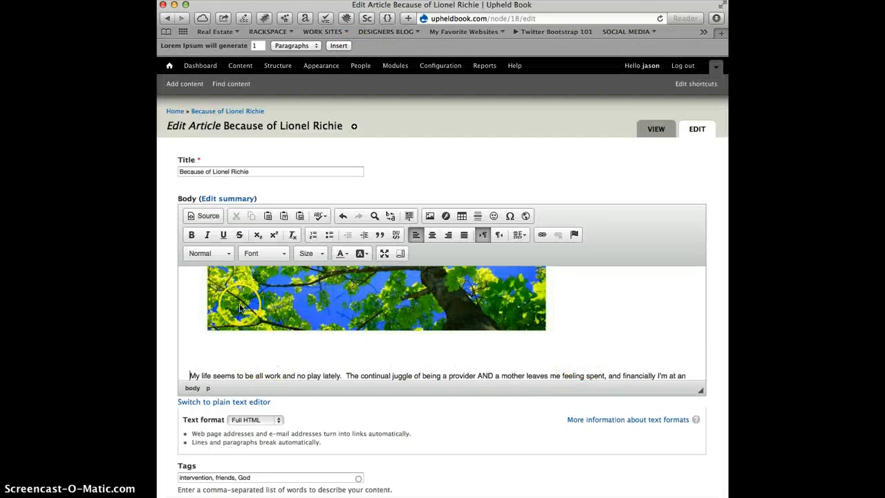
{"action": "left_click", "coordinate": [263, 313]}
Copy the HTML of the tree image and the first two paragraphs from the body's plain text view
{"action": "left_click", "coordinate": [224, 402]}
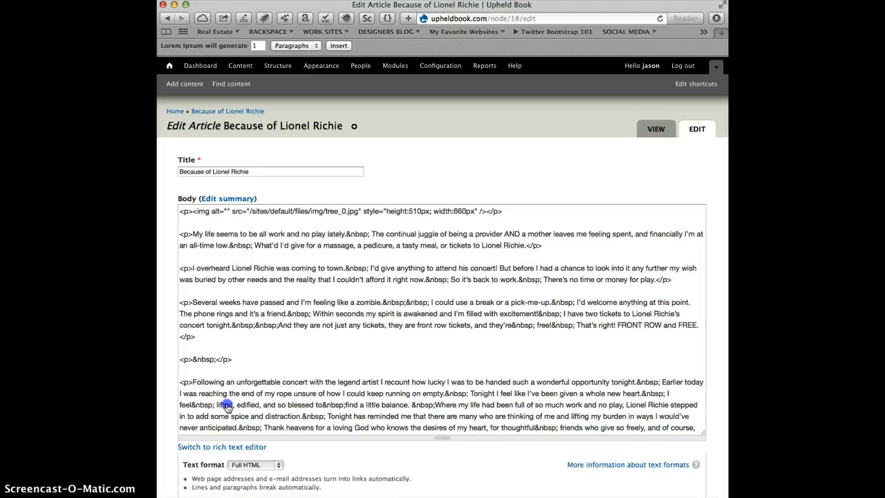
{"action": "left_click_drag", "start_coordinate": [671, 279], "coordinate": [198, 201]}
{"action": "key", "text": "super+c"}
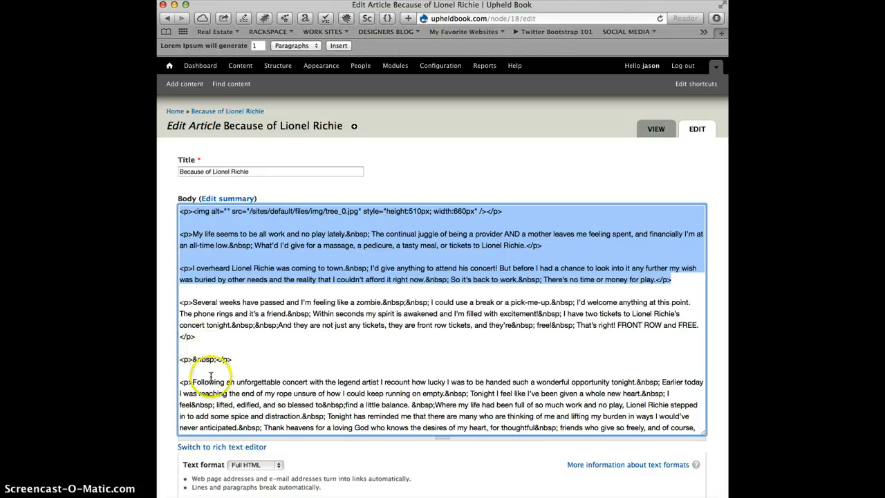
{"action": "left_click", "coordinate": [215, 448]}
Show the article's summary and paste the copied HTML into its source code
{"action": "left_click", "coordinate": [227, 198]}
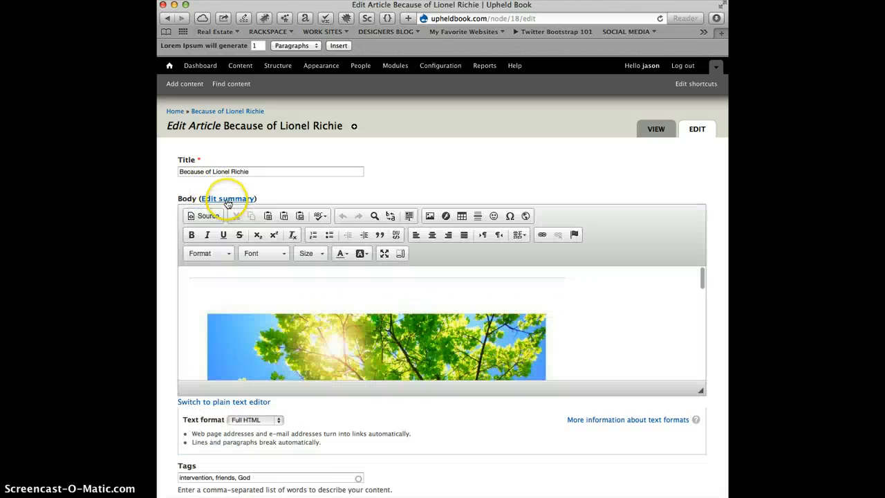
{"action": "left_click", "coordinate": [241, 302]}
{"action": "left_click", "coordinate": [201, 218]}
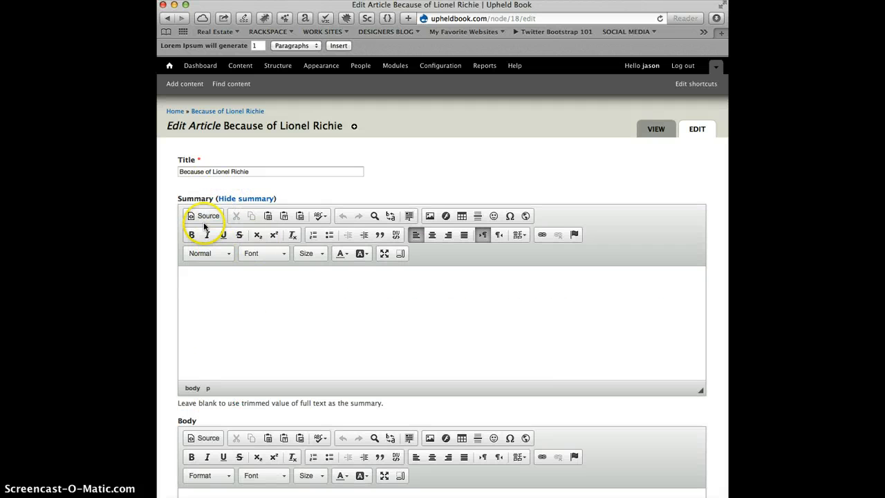
{"action": "left_click", "coordinate": [210, 291]}
{"action": "key", "text": "super+v"}
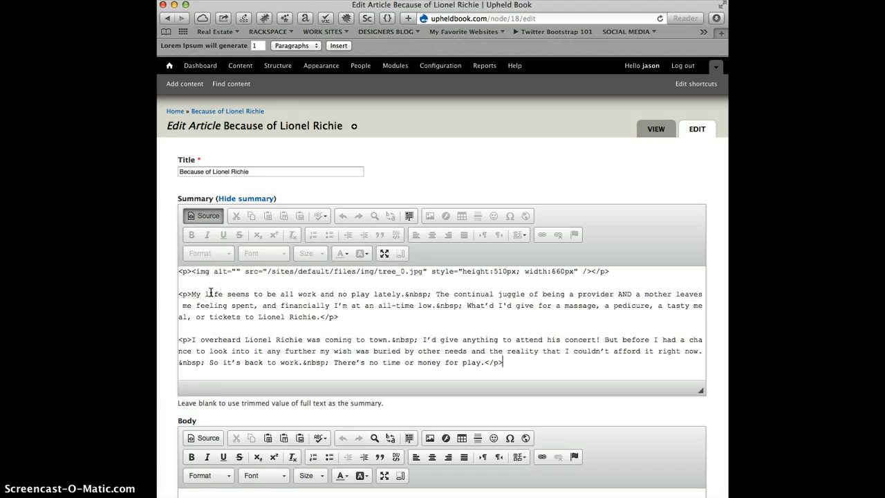
{"action": "left_click", "coordinate": [199, 215]}
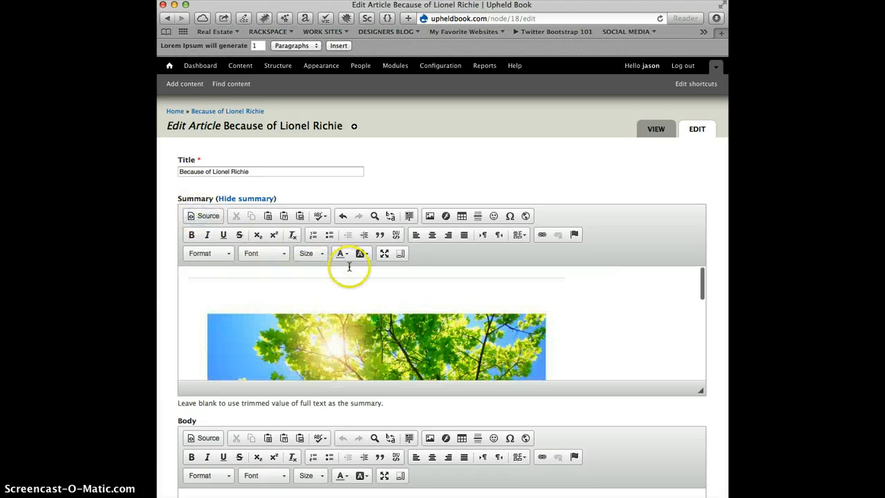
Set the summary's tree image to a width of 200 with proportions kept and align it right
{"action": "key", "text": "super+a"}
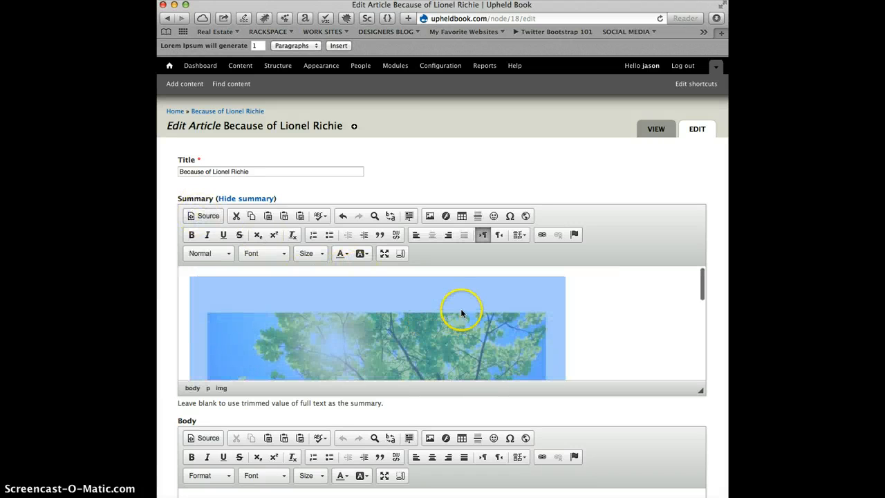
{"action": "left_click", "coordinate": [429, 217]}
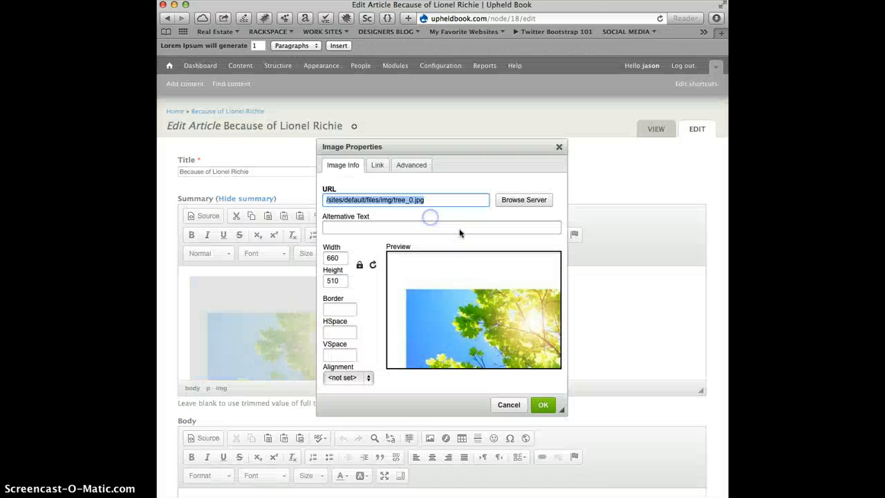
{"action": "double_click", "coordinate": [334, 257]}
{"action": "type", "text": "2"}
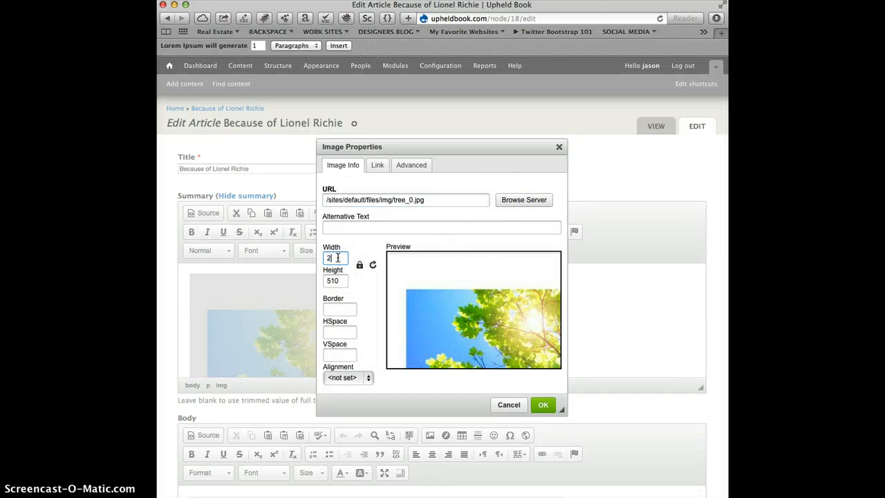
{"action": "type", "text": "00"}
{"action": "left_click", "coordinate": [346, 376]}
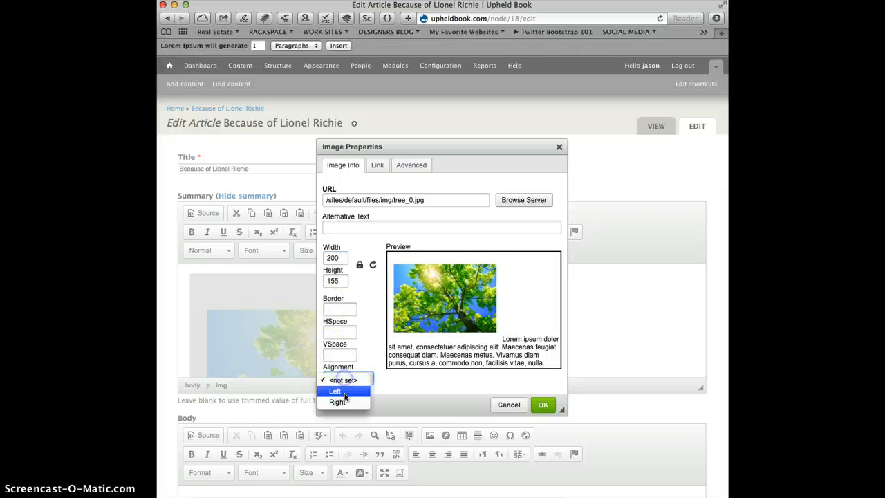
{"action": "left_click", "coordinate": [348, 399]}
{"action": "scroll", "coordinate": [348, 398], "scroll_direction": "up", "scroll_amount": 1}
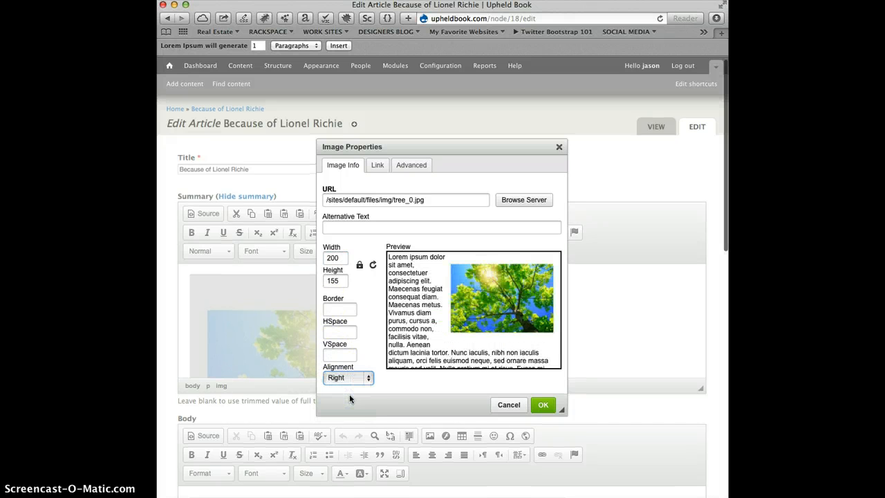
{"action": "left_click", "coordinate": [543, 405]}
Save the "Because of Lionel Richie" article with its new body and summary
{"action": "scroll", "coordinate": [658, 382], "scroll_direction": "down", "scroll_amount": 3}
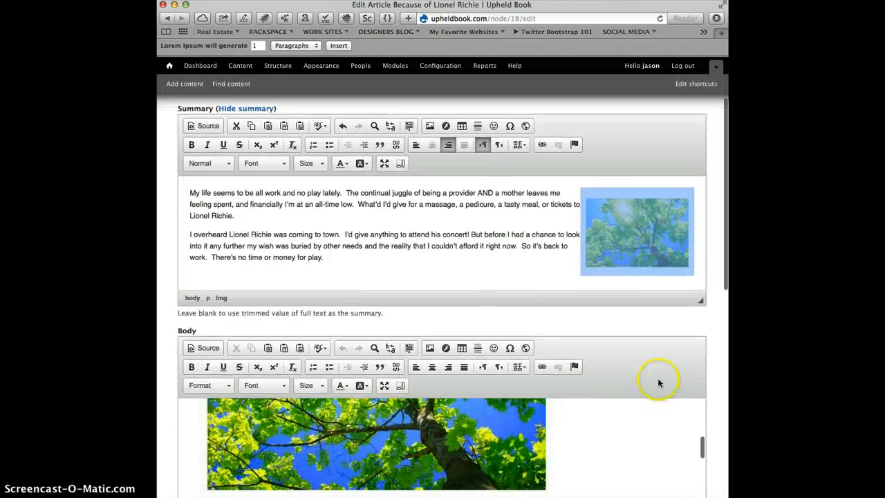
{"action": "scroll", "coordinate": [701, 374], "scroll_direction": "down", "scroll_amount": 15}
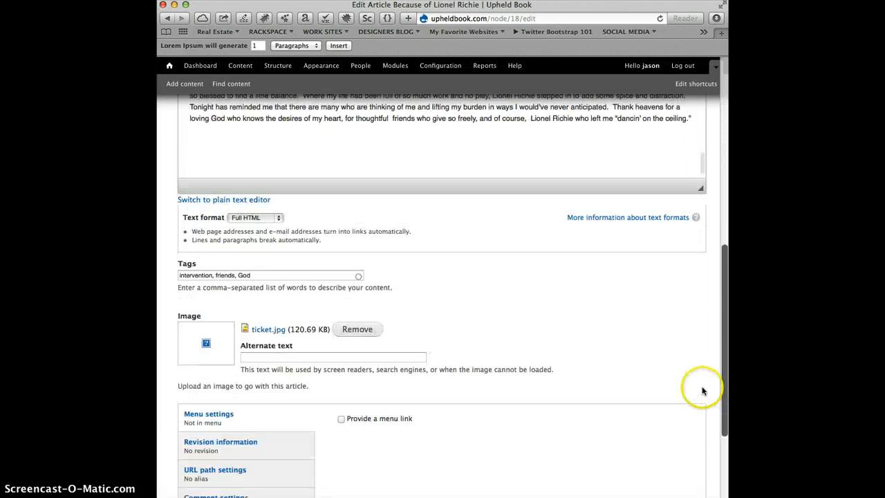
{"action": "left_click", "coordinate": [198, 452]}
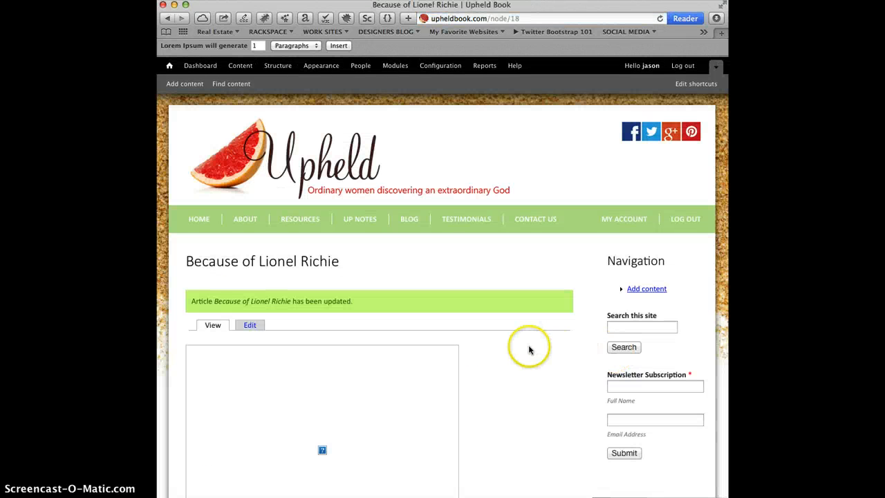
Review the saved "Because of Lionel Richie" article and check the article teasers on the Blog page
{"action": "scroll", "coordinate": [529, 349], "scroll_direction": "down", "scroll_amount": 10}
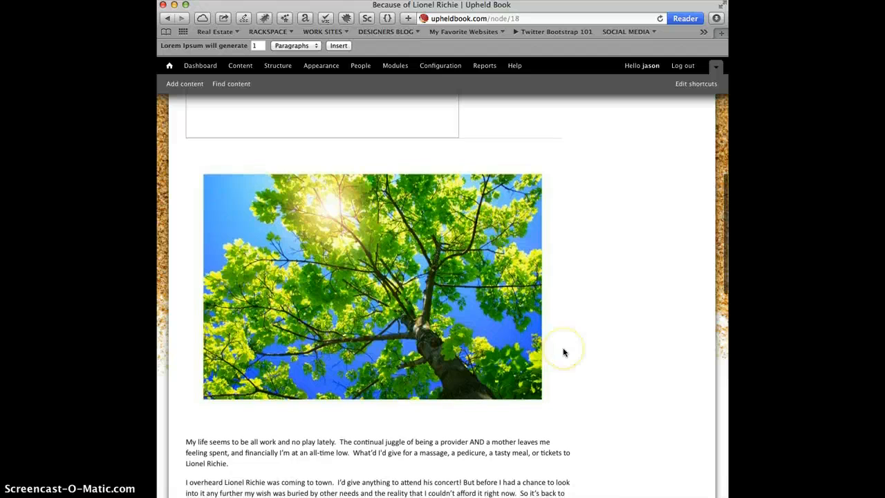
{"action": "scroll", "coordinate": [563, 351], "scroll_direction": "up", "scroll_amount": 10}
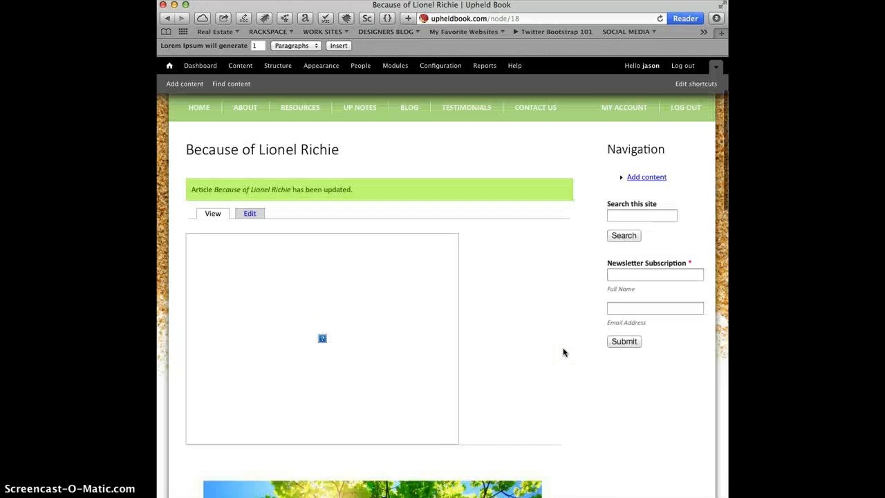
{"action": "left_click", "coordinate": [413, 223]}
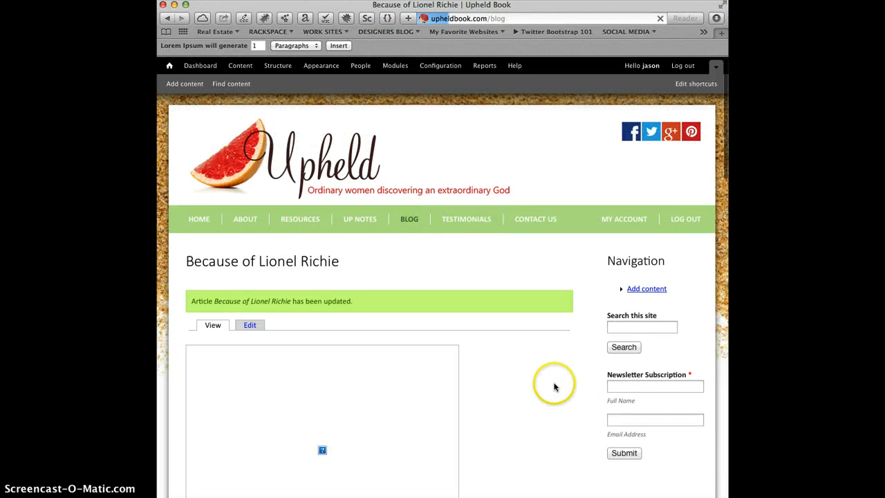
{"action": "scroll", "coordinate": [554, 386], "scroll_direction": "down", "scroll_amount": 5}
{"action": "scroll", "coordinate": [554, 385], "scroll_direction": "down", "scroll_amount": 20}
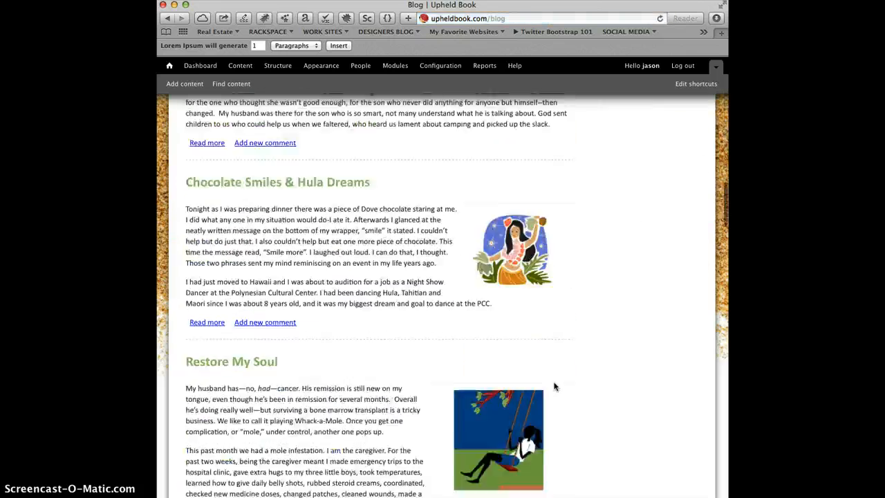
{"action": "scroll", "coordinate": [553, 386], "scroll_direction": "up", "scroll_amount": 2}
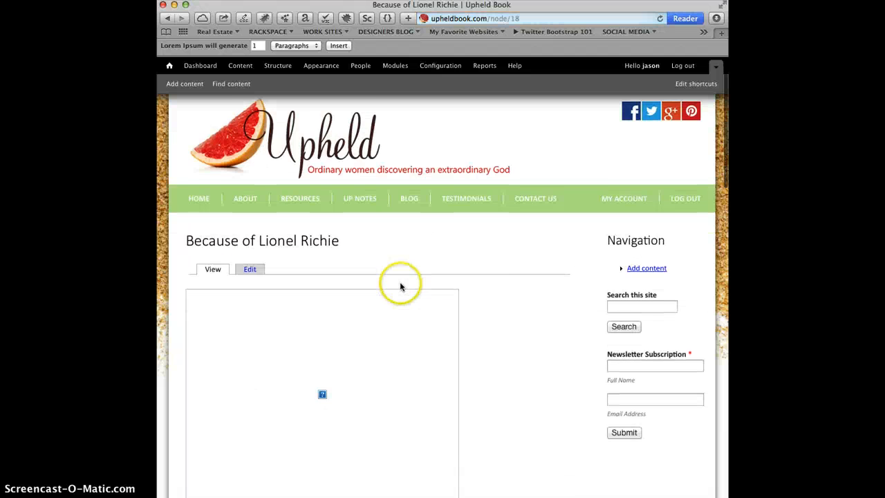
Reopen the "Because of Lionel Richie" article for editing and examine its summary, body and attached image
{"action": "scroll", "coordinate": [400, 281], "scroll_direction": "down", "scroll_amount": 5}
{"action": "scroll", "coordinate": [360, 218], "scroll_direction": "up", "scroll_amount": 8}
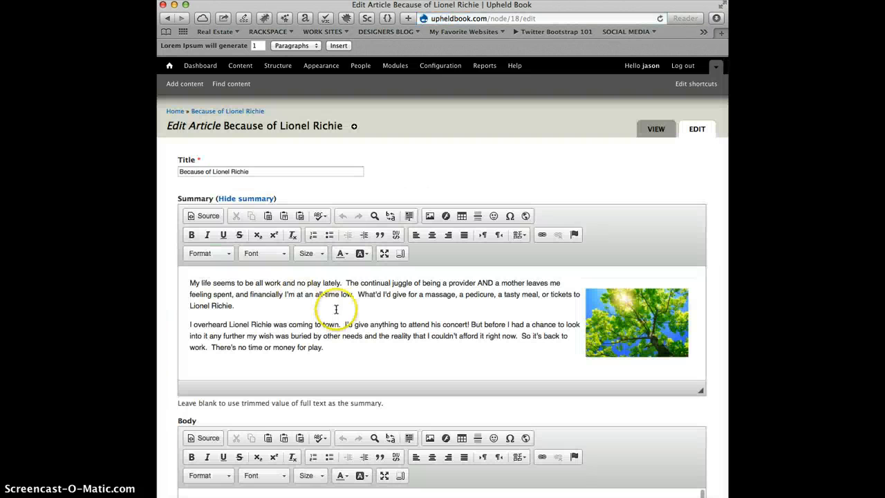
{"action": "scroll", "coordinate": [346, 311], "scroll_direction": "down", "scroll_amount": 5}
{"action": "scroll", "coordinate": [349, 314], "scroll_direction": "down", "scroll_amount": 3}
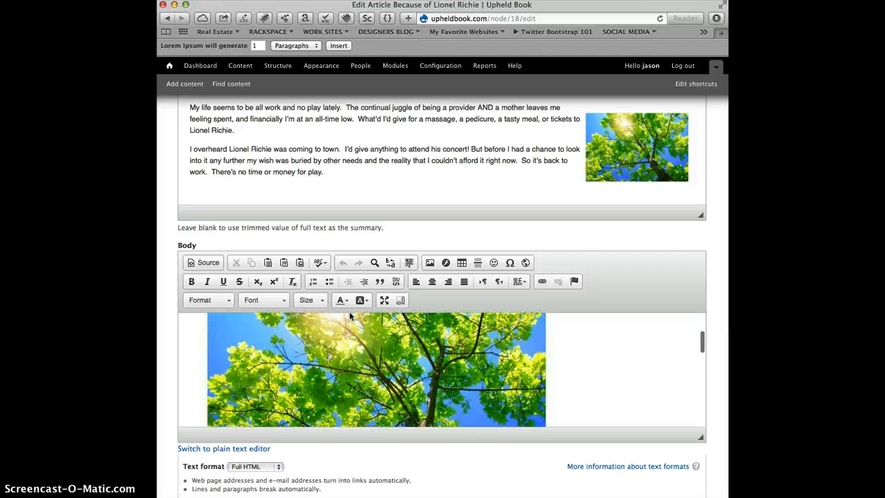
{"action": "scroll", "coordinate": [273, 470], "scroll_direction": "down", "scroll_amount": 6}
{"action": "scroll", "coordinate": [275, 359], "scroll_direction": "up", "scroll_amount": 1}
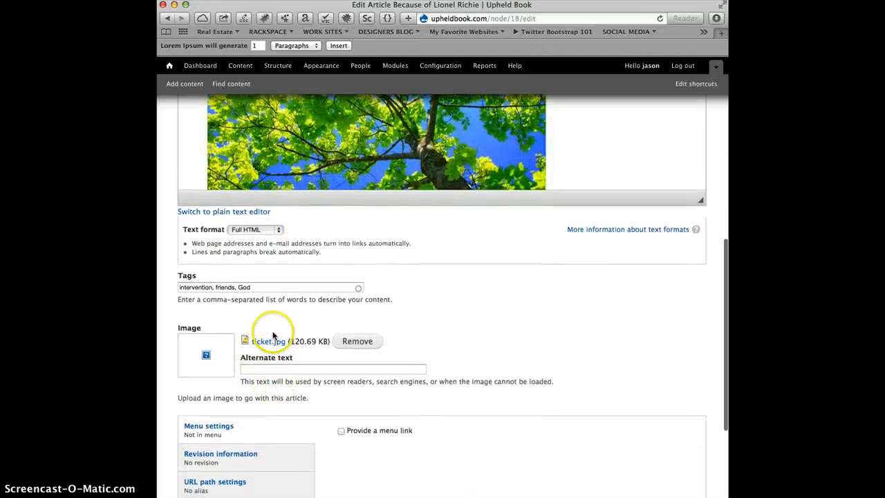
{"action": "scroll", "coordinate": [442, 316], "scroll_direction": "up", "scroll_amount": 2}
{"action": "scroll", "coordinate": [451, 320], "scroll_direction": "up", "scroll_amount": 8}
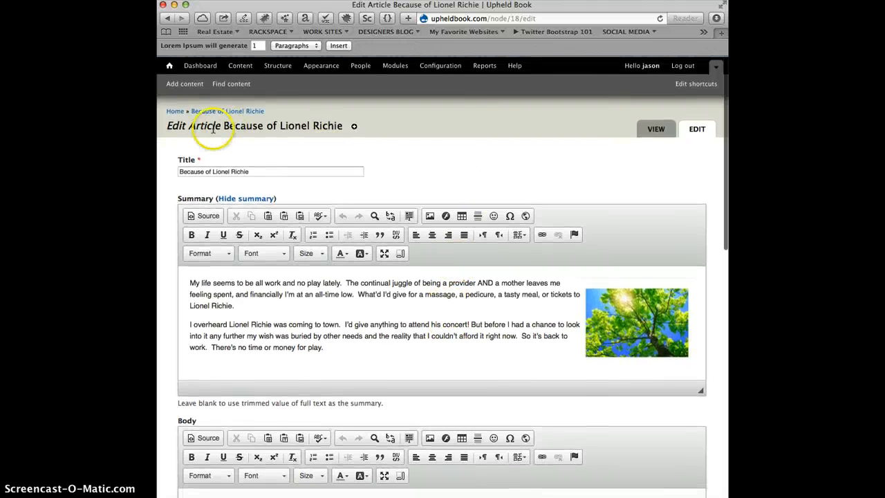
Return to the site's home page and open the blog listing to examine the first articles' teasers
{"action": "left_click", "coordinate": [175, 112]}
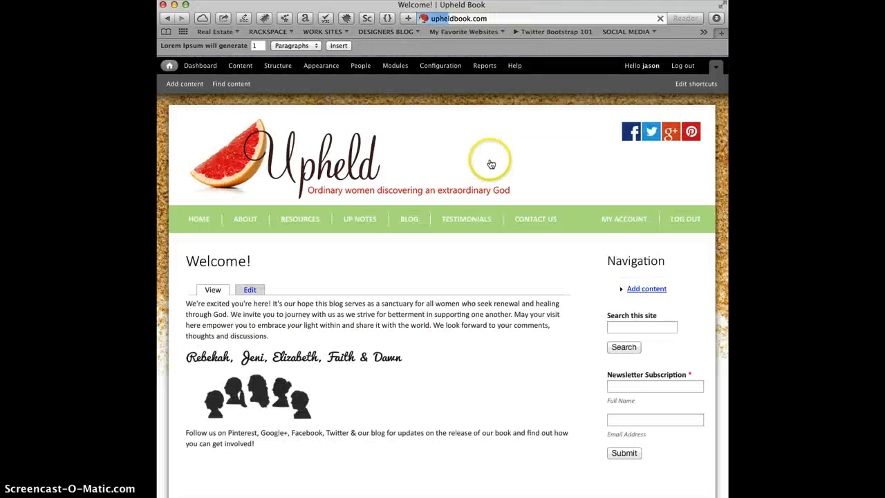
{"action": "scroll", "coordinate": [452, 192], "scroll_direction": "down", "scroll_amount": 2}
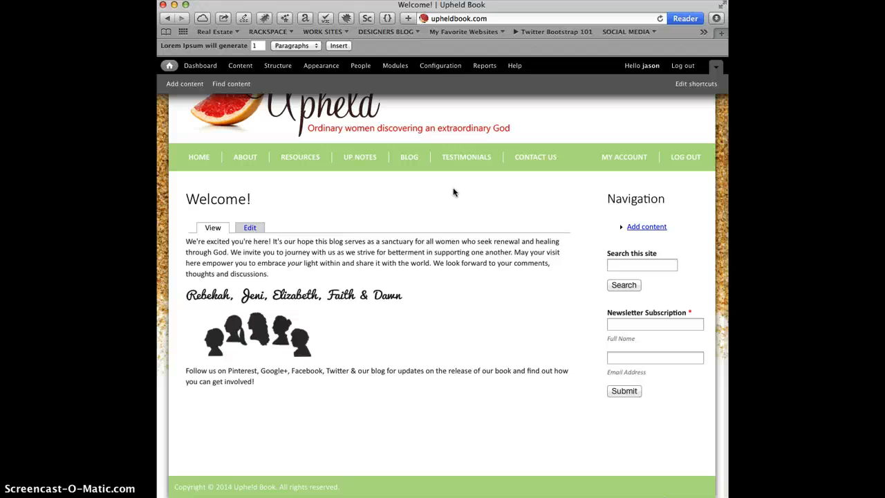
{"action": "left_click", "coordinate": [413, 163]}
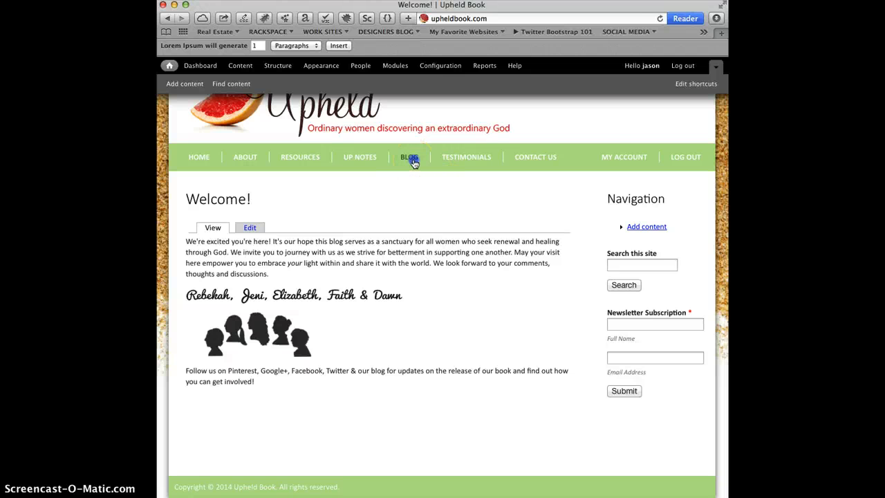
{"action": "scroll", "coordinate": [537, 322], "scroll_direction": "down", "scroll_amount": 4}
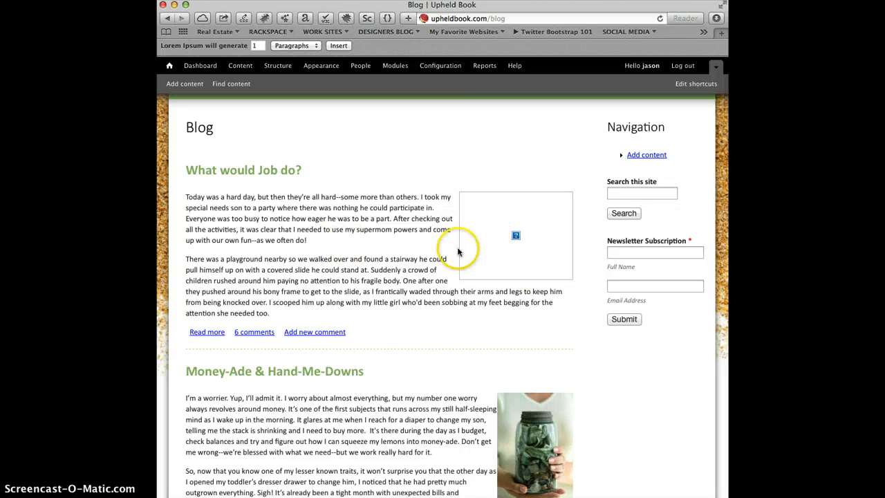
{"action": "scroll", "coordinate": [374, 256], "scroll_direction": "up", "scroll_amount": 4}
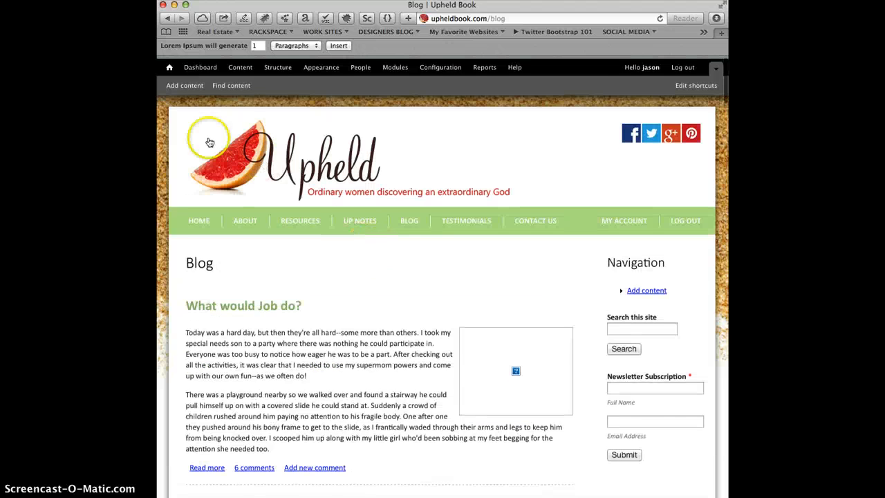